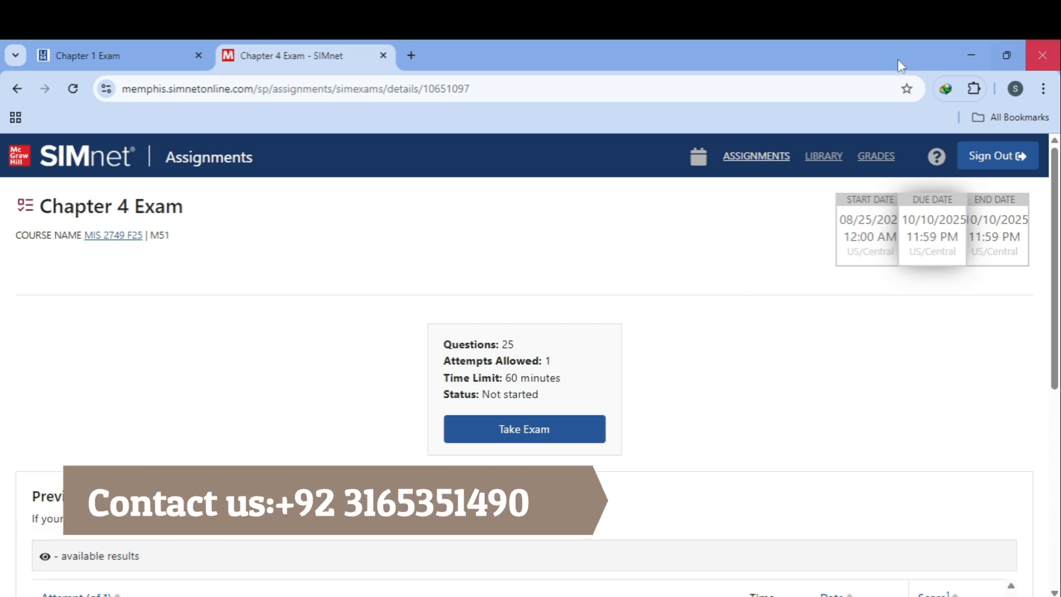
Step: Start the Chapter 4 Exam after accepting the integrity agreement, opening Question 1 of 25
left_click(555, 429)
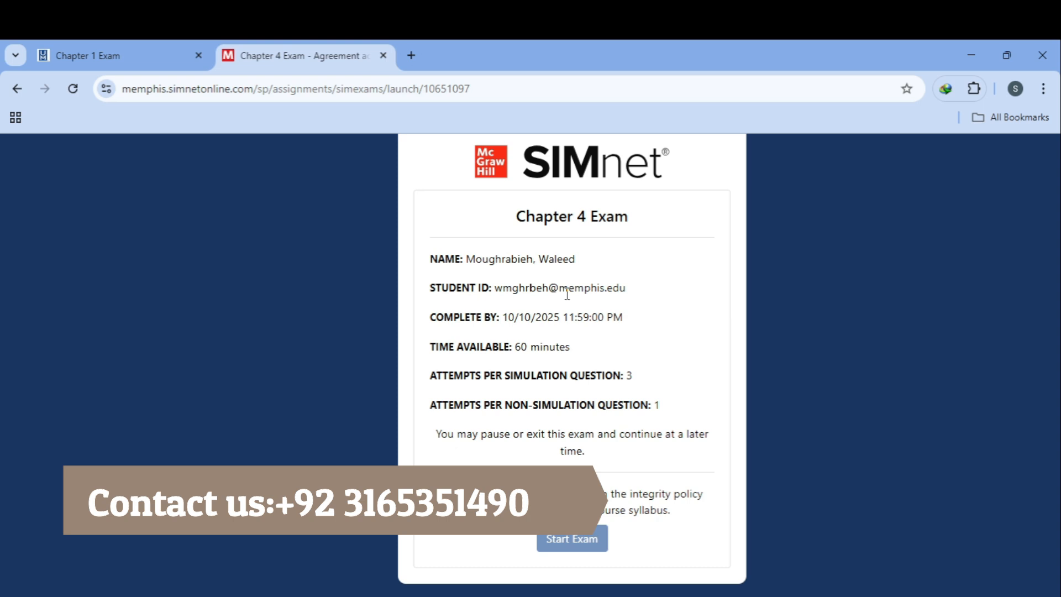
left_click(436, 495)
left_click(550, 538)
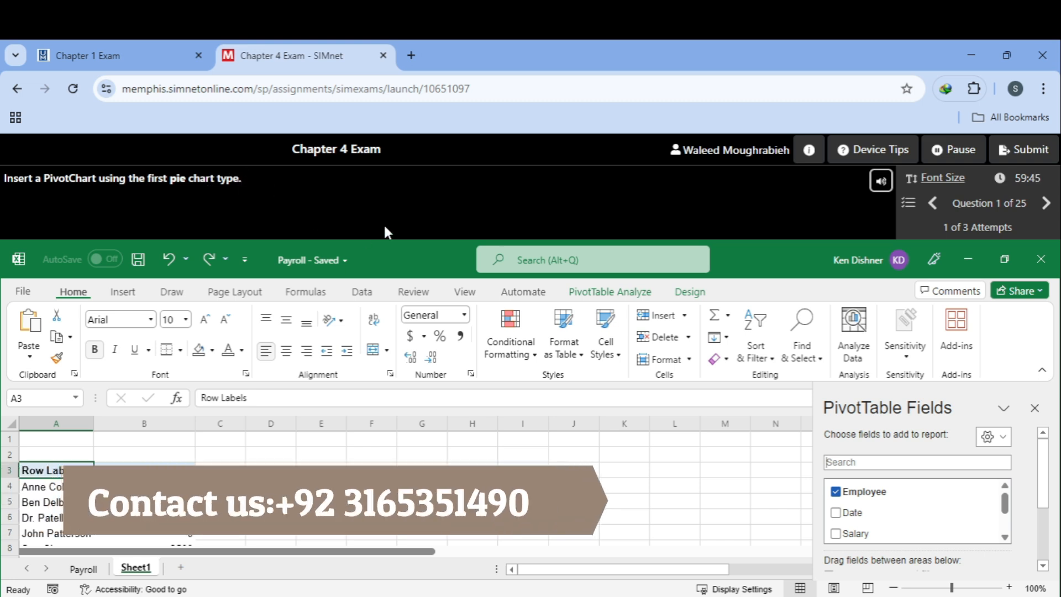
Step: Insert a pie PivotChart from the Payroll Sum of Bonus PivotTable and continue to Question 2
left_click(622, 293)
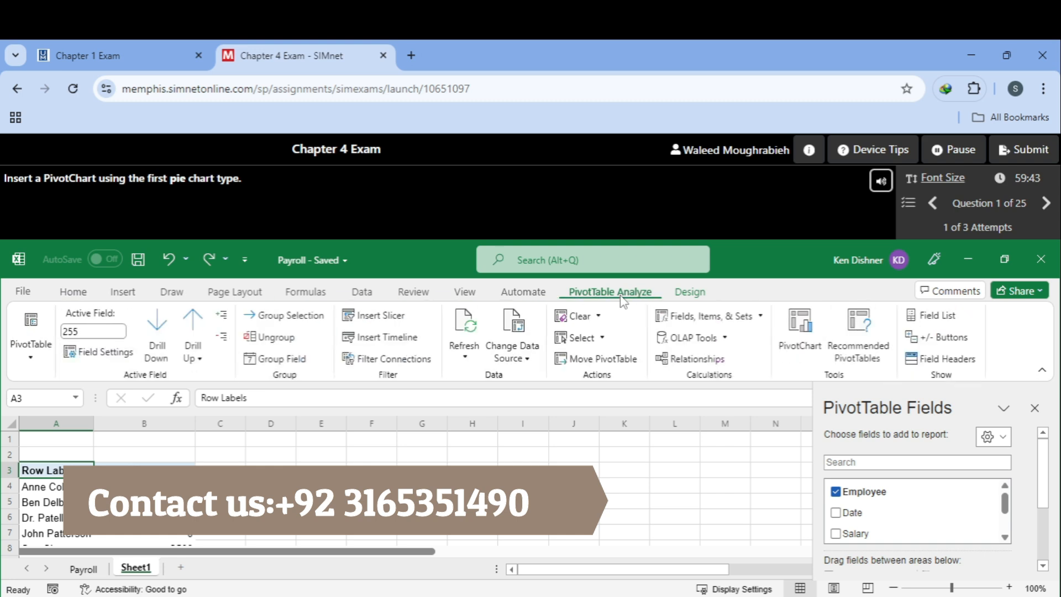
left_click(801, 331)
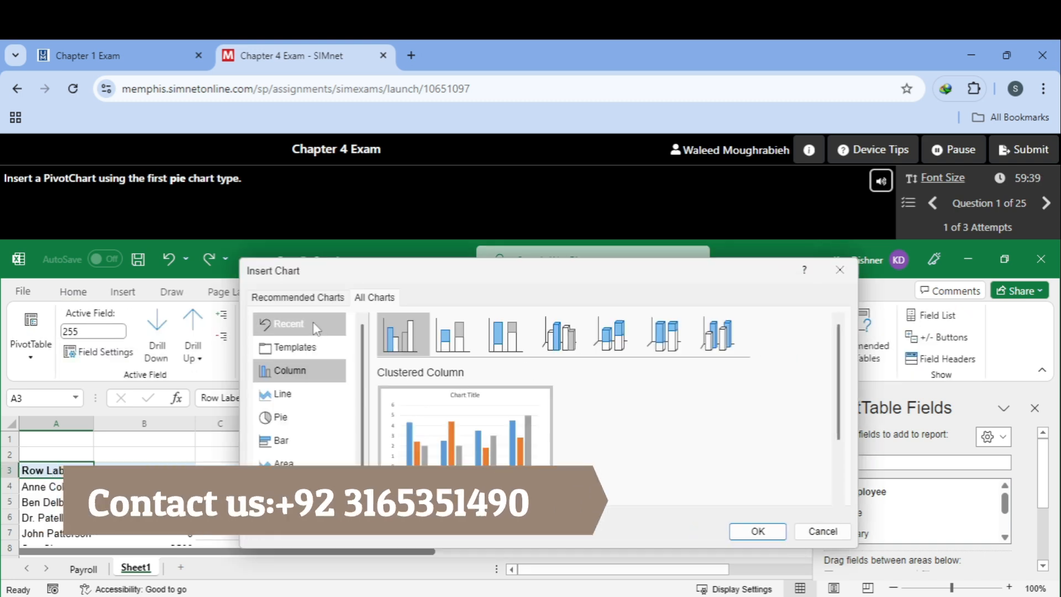
left_click(324, 417)
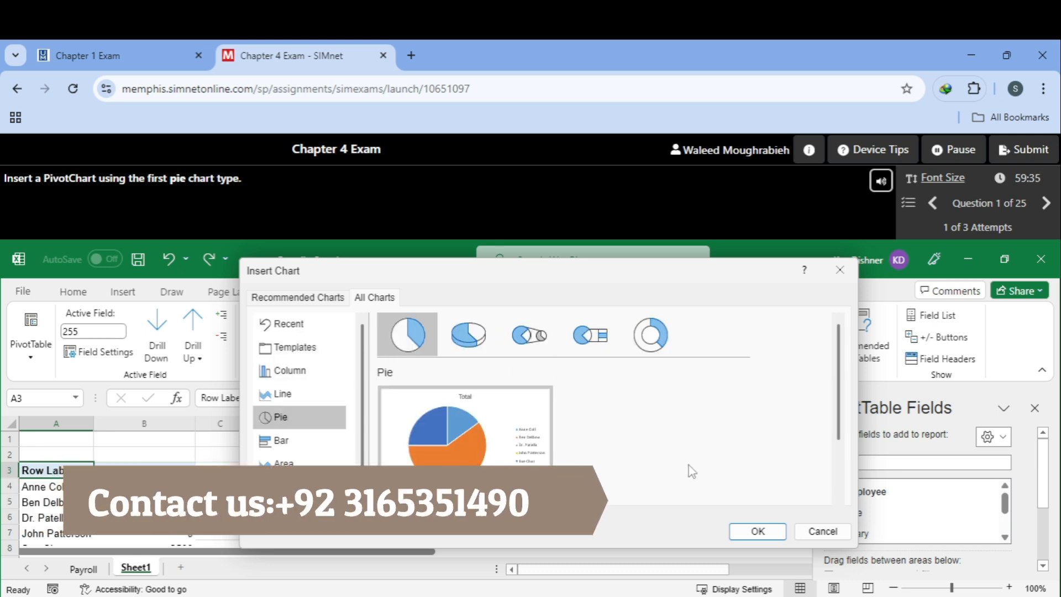
left_click(758, 531)
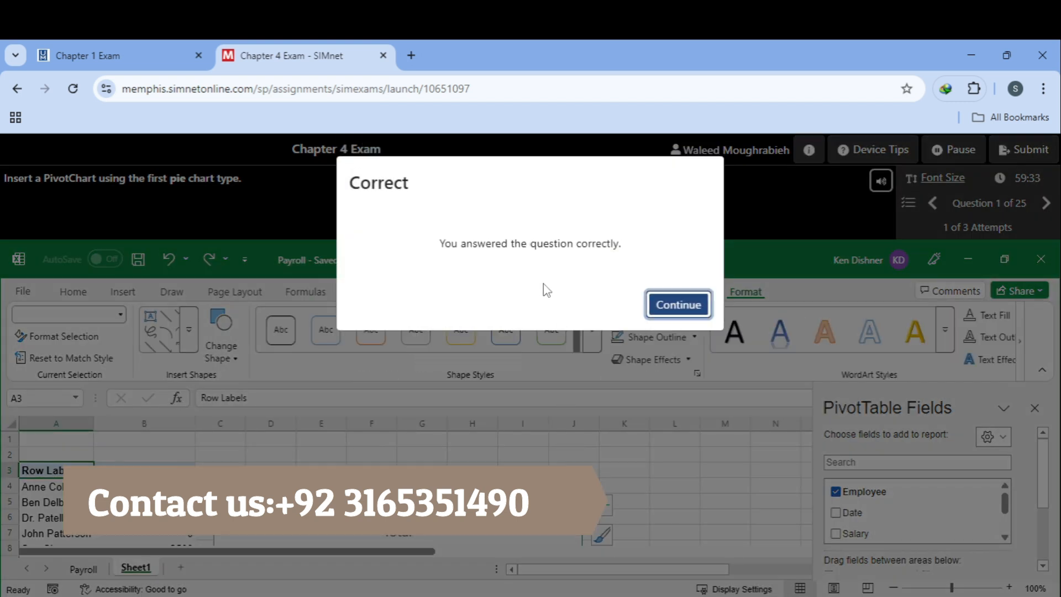
left_click(669, 305)
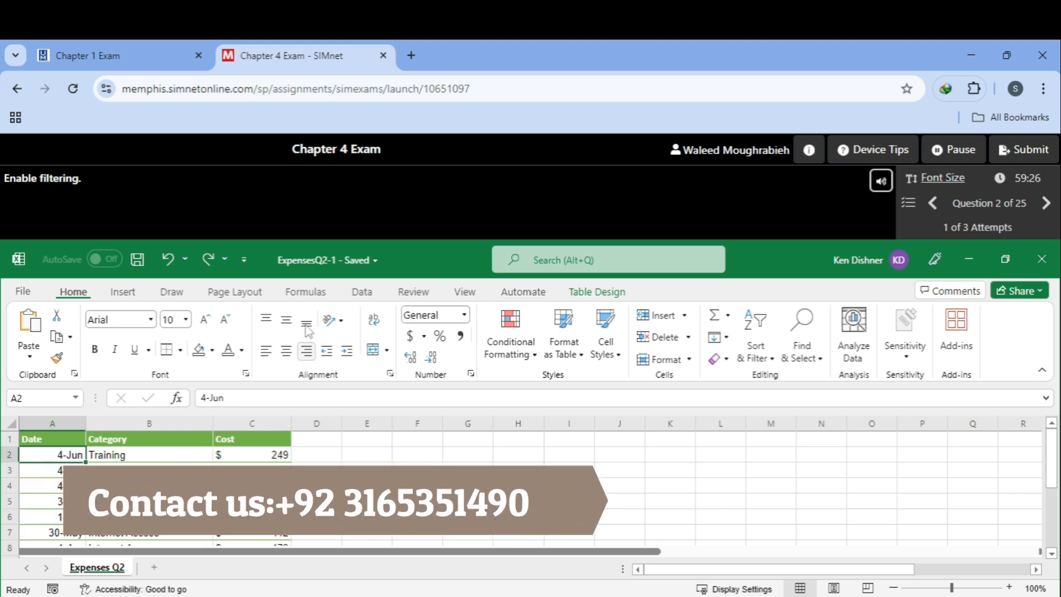
Step: Enable the table's Filter Button option in Table Design and continue to Question 3
left_click(597, 292)
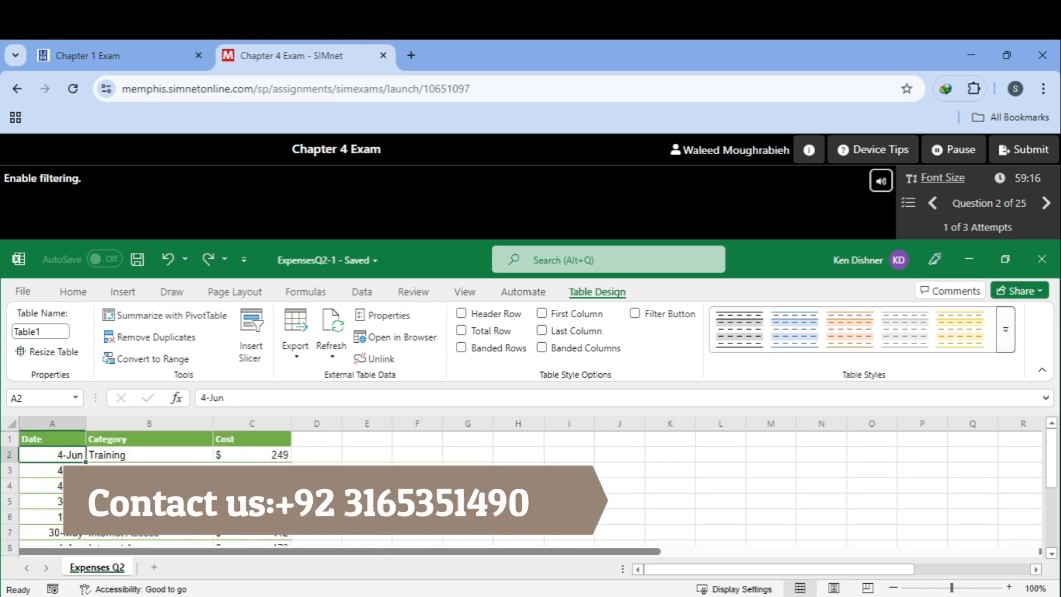
left_click(636, 318)
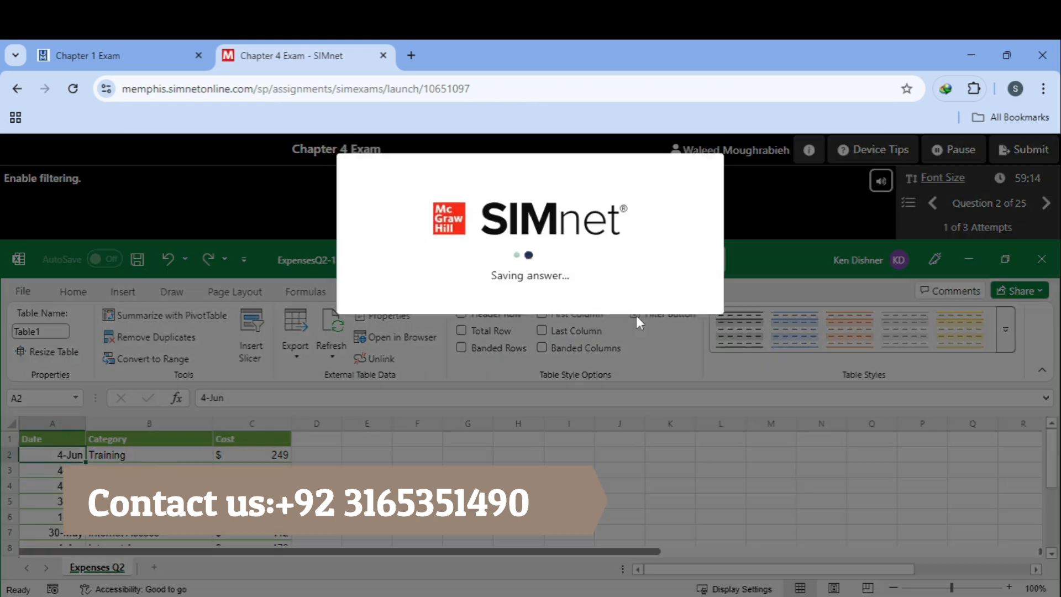
left_click(667, 304)
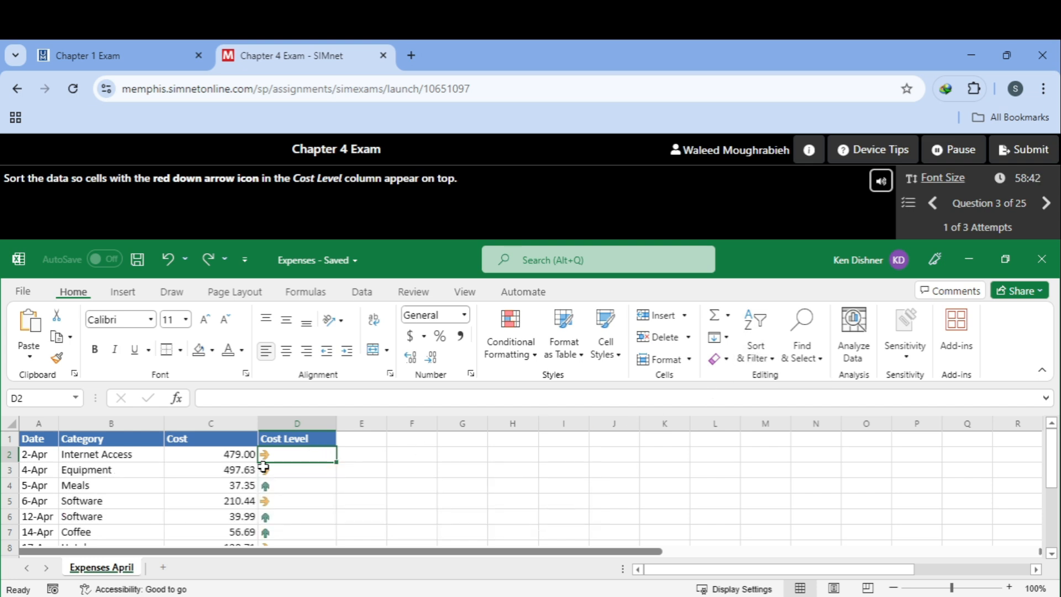
Step: Select Cost Level cells in a first attempt, then return to Question 3 after the incorrect result
left_click(284, 438)
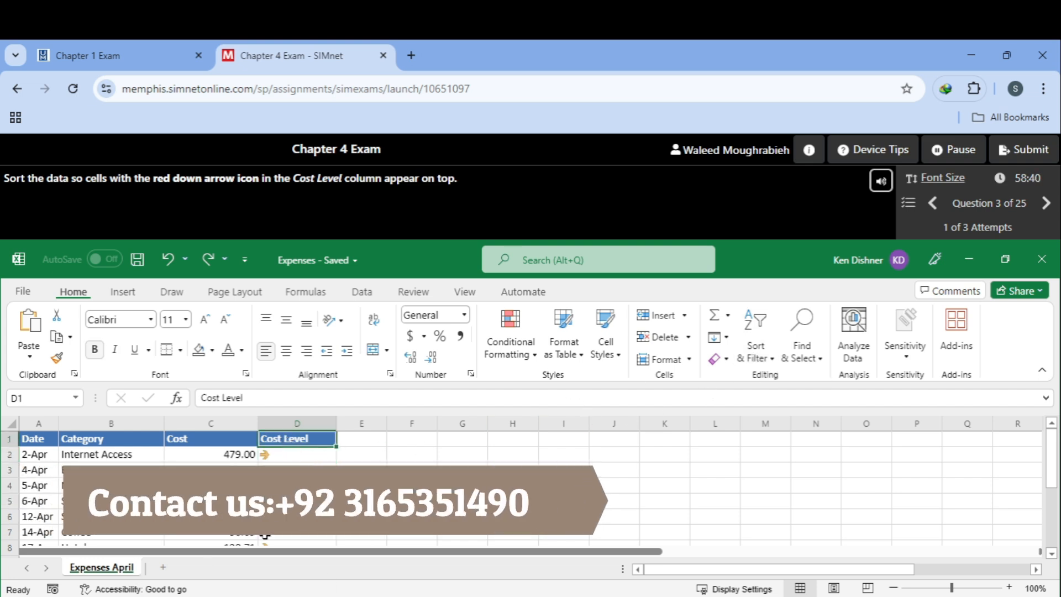
left_click(300, 459)
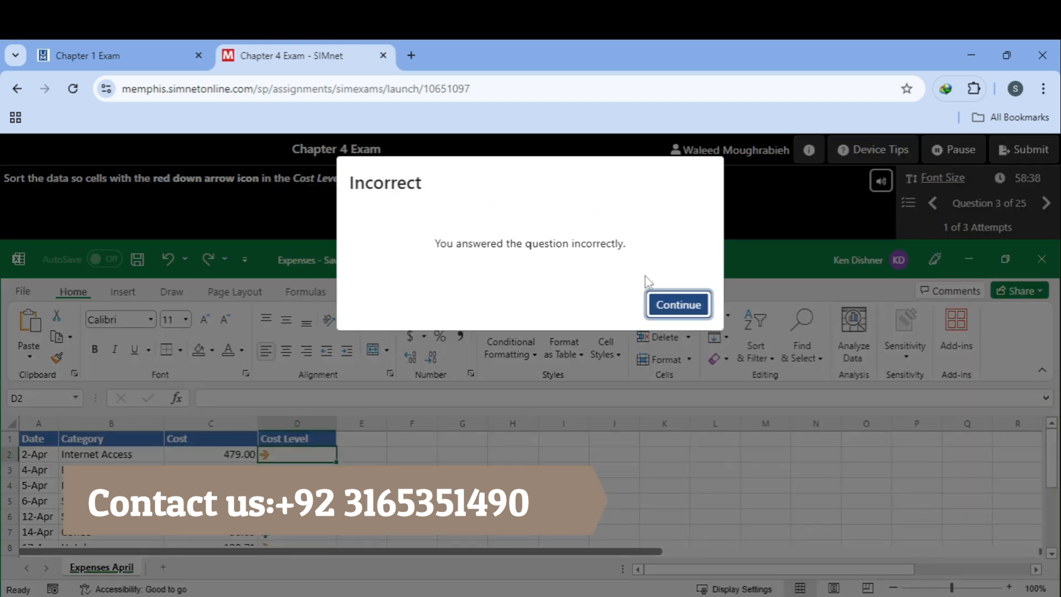
left_click(671, 304)
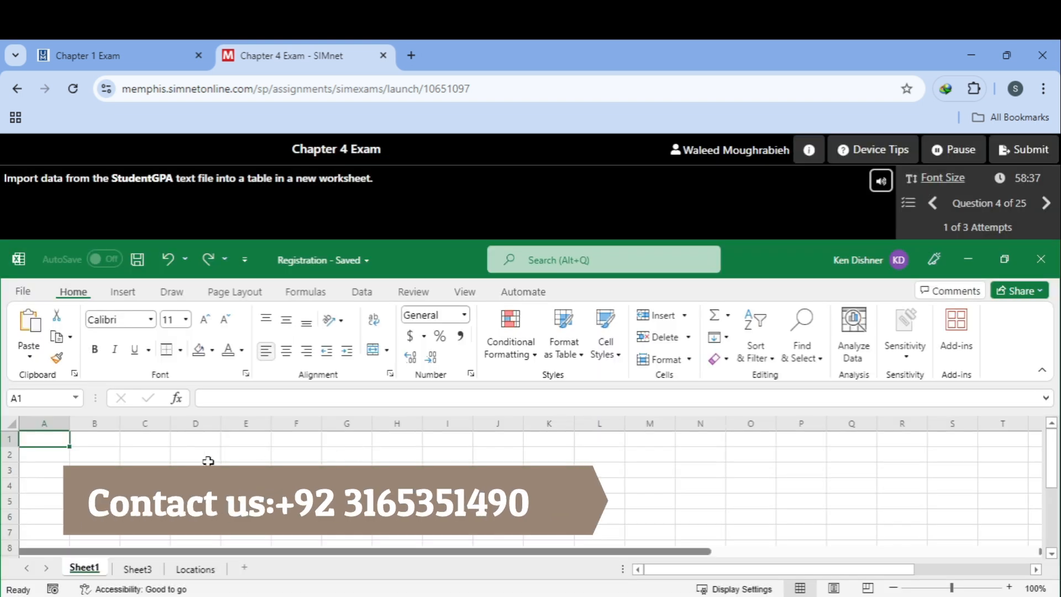
left_click(933, 203)
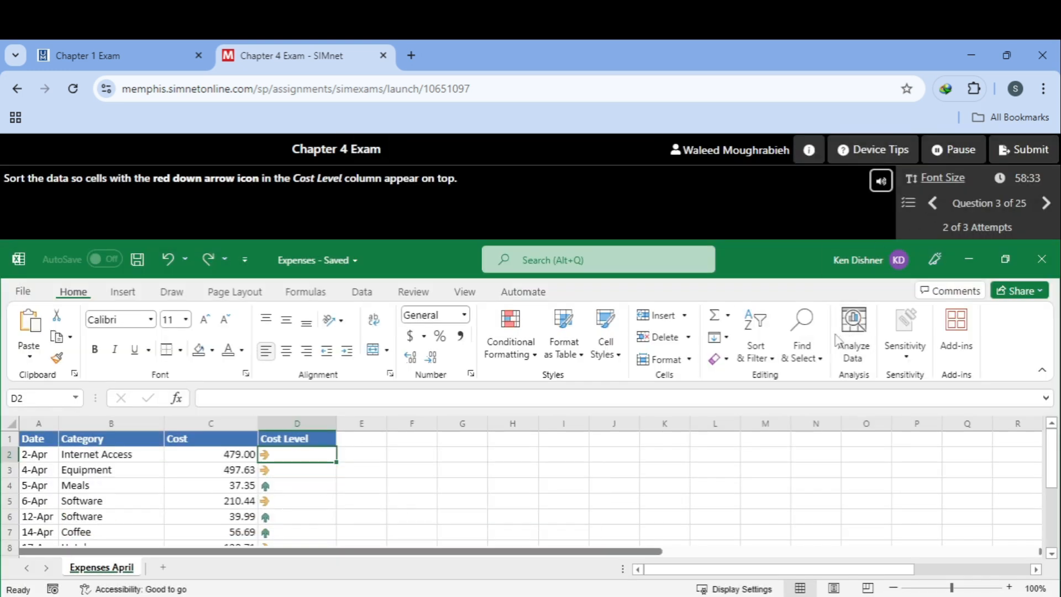
Step: Set up a Custom Sort on the Cost Level column with a Custom List order
left_click(764, 357)
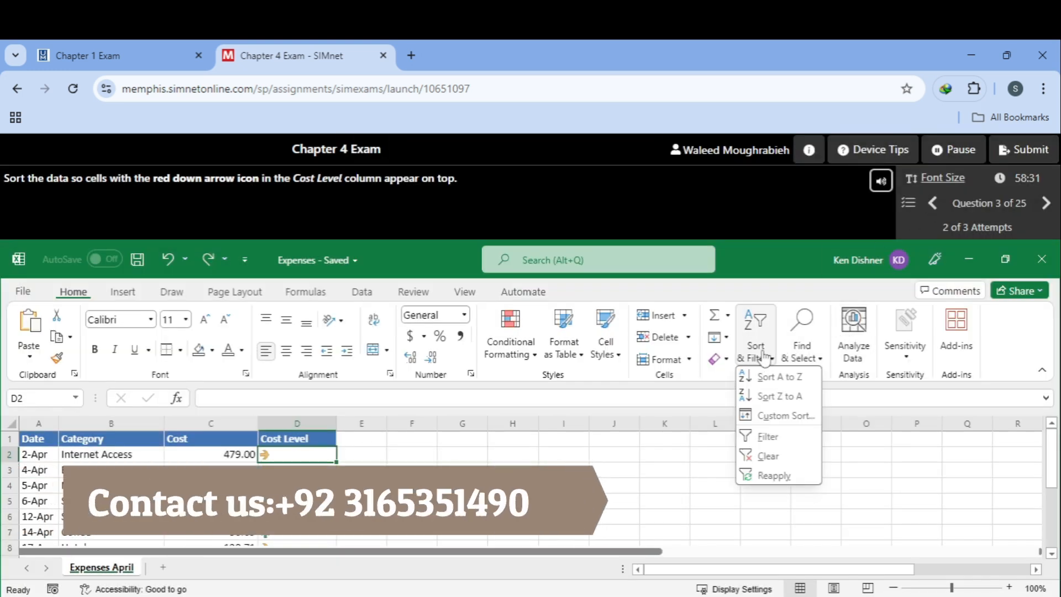
left_click(785, 415)
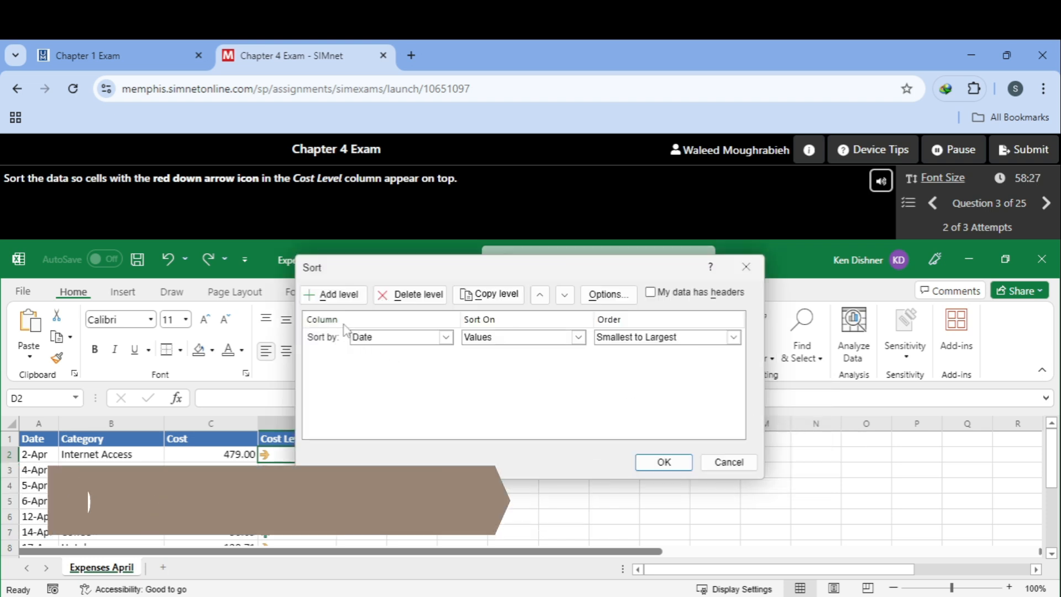
left_click(396, 337)
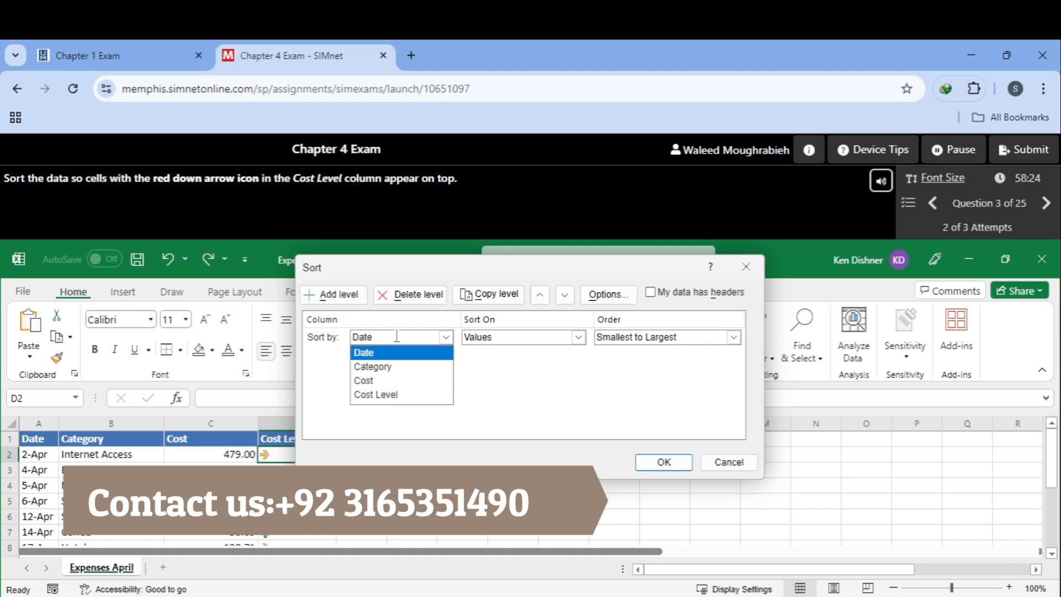
left_click(402, 395)
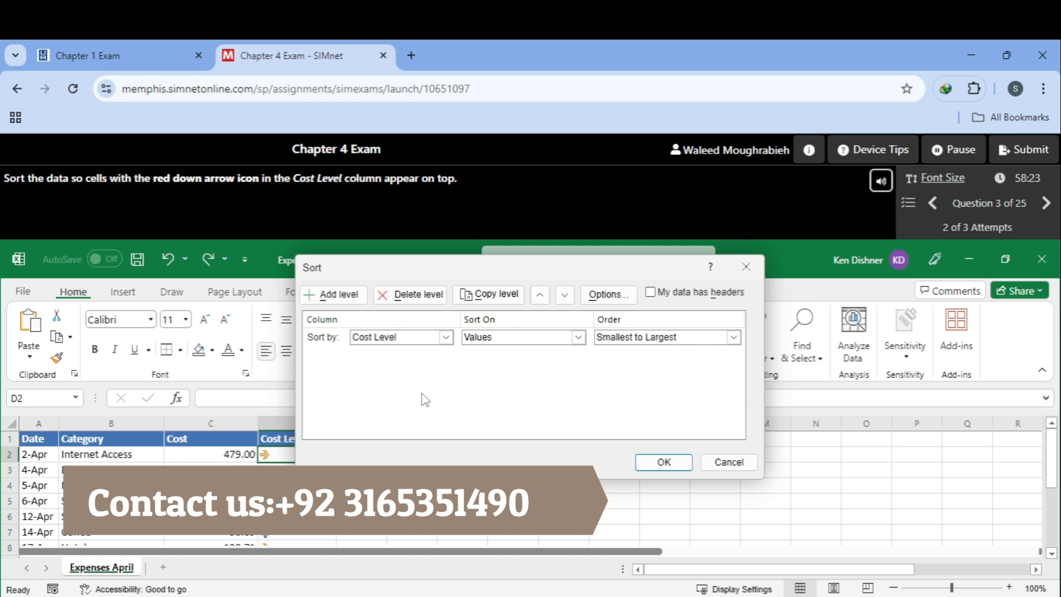
left_click(677, 335)
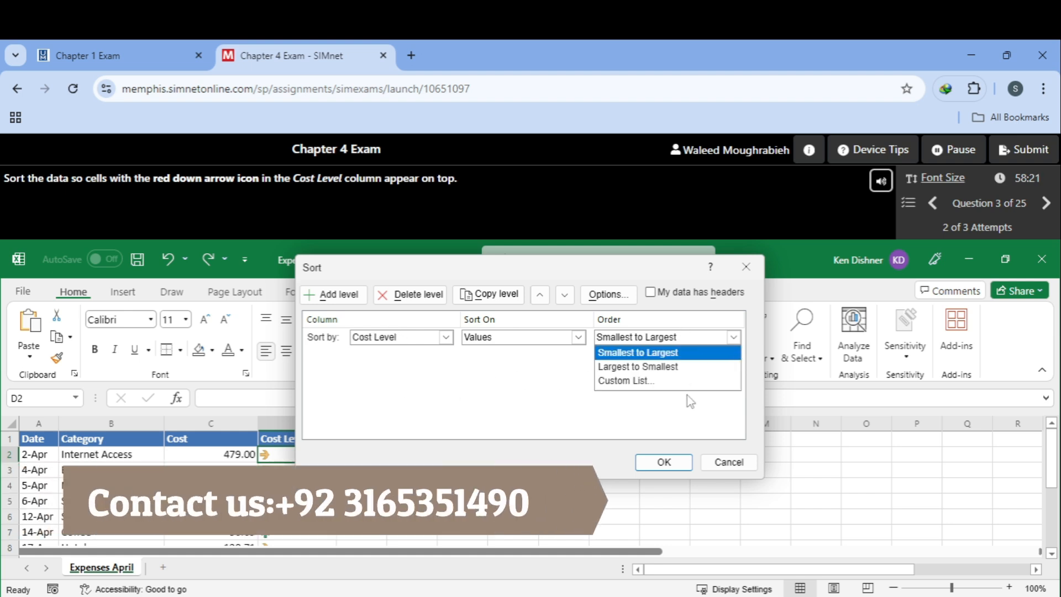
left_click(663, 381)
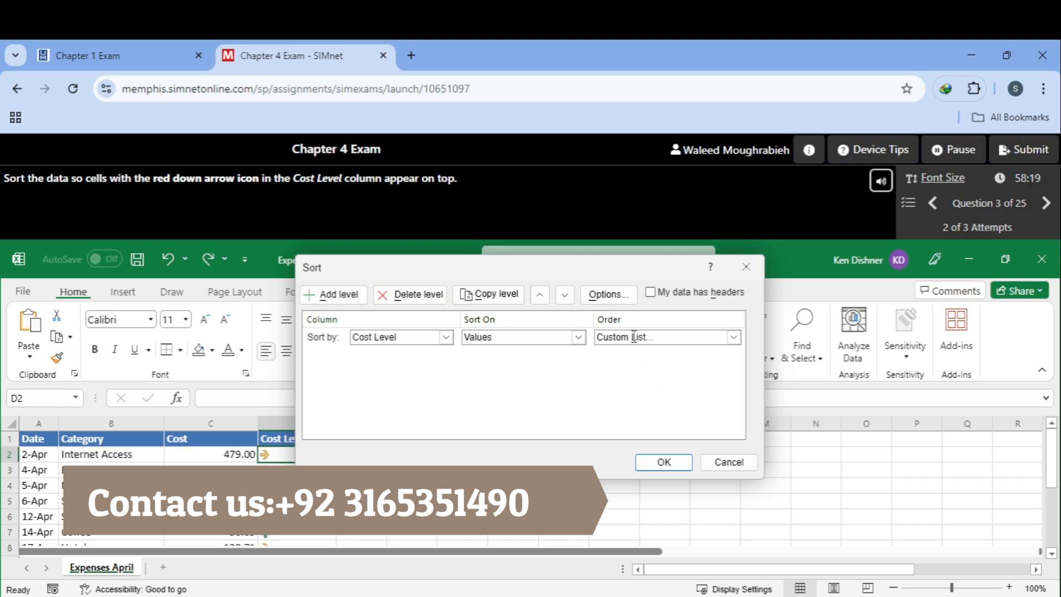
left_click(633, 335)
left_click(647, 380)
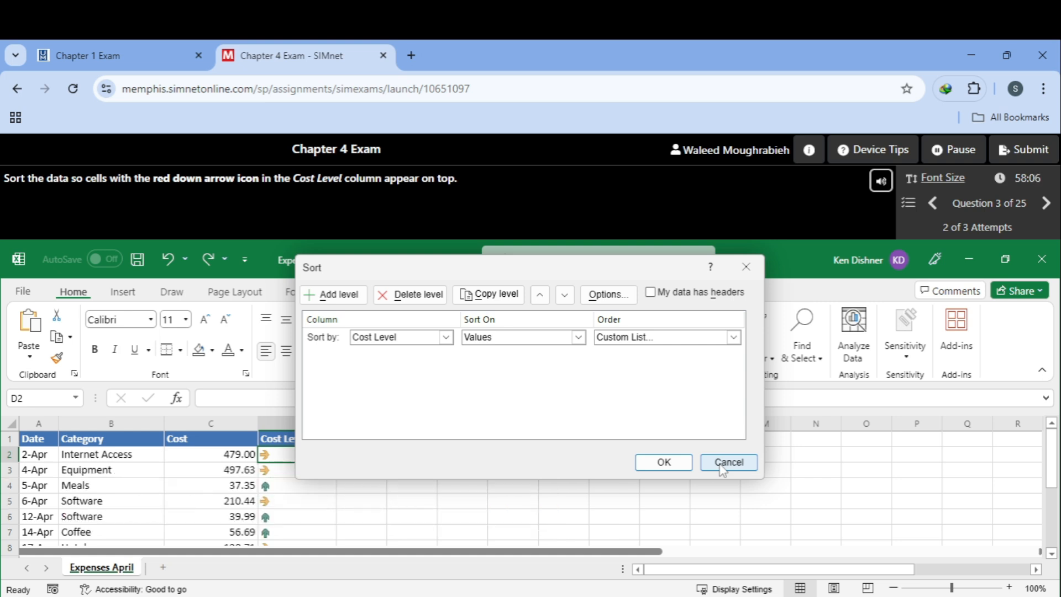
Step: Sort on Cell Icon with the red down arrow On Top, then continue to Question 4
left_click(578, 336)
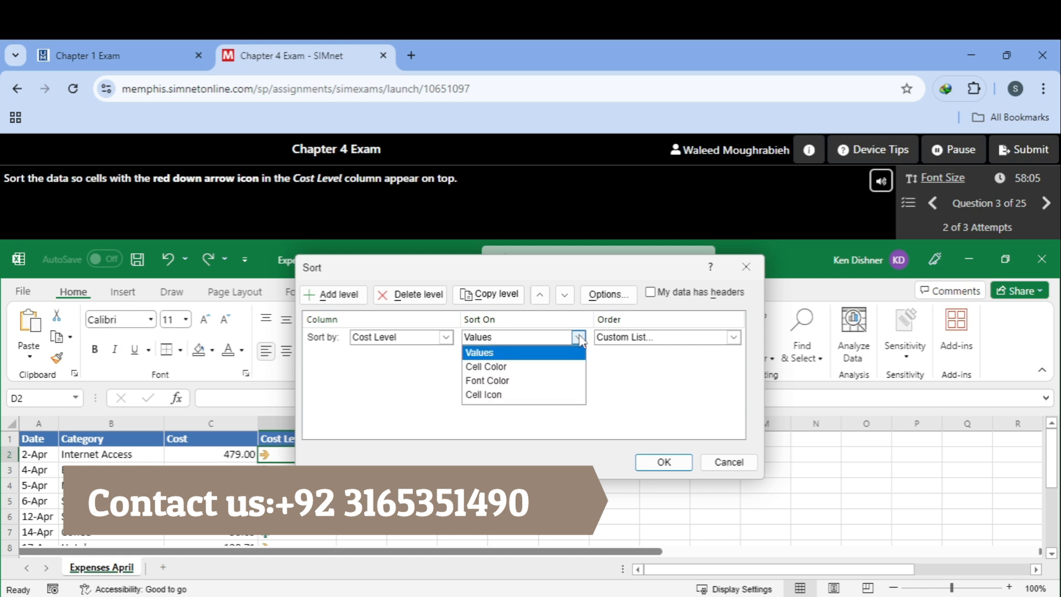
left_click(546, 395)
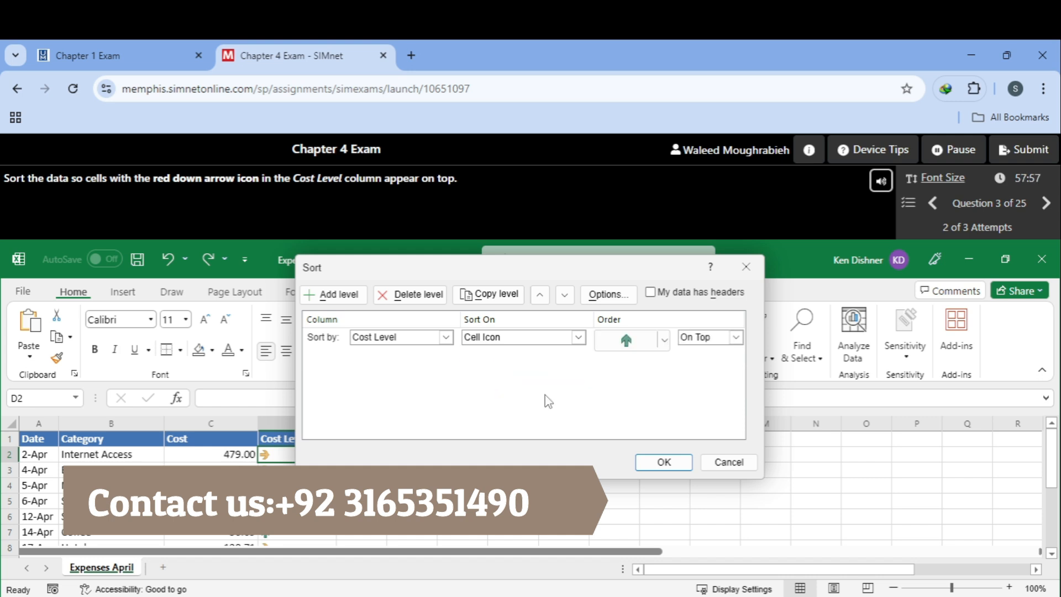
left_click(641, 351)
left_click(647, 364)
left_click(664, 462)
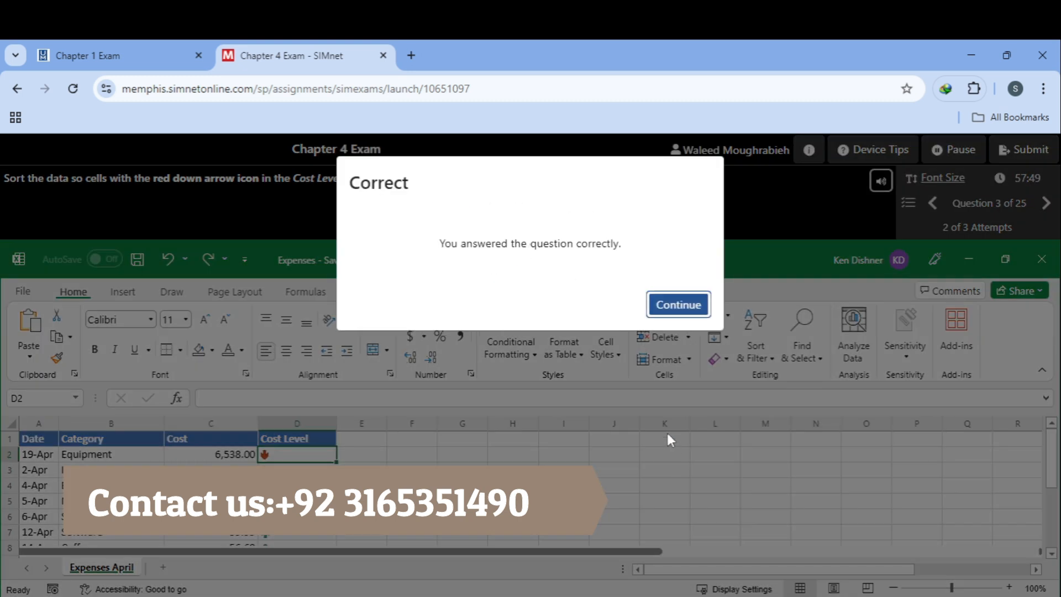
left_click(676, 305)
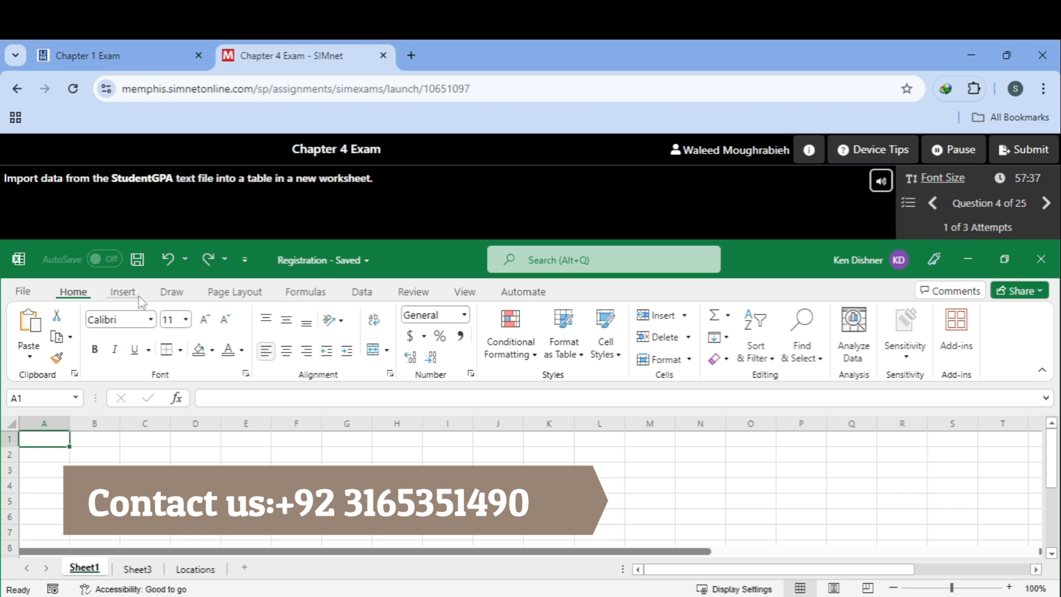
Step: Import the StudentGPA text file as a table on a new worksheet and continue to Question 5
left_click(360, 291)
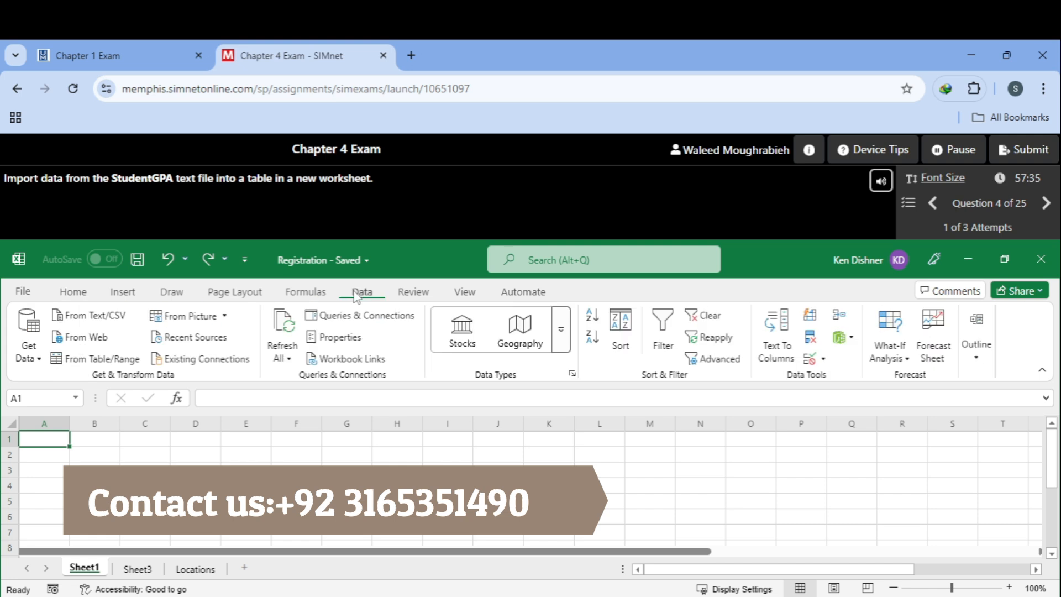
left_click(94, 319)
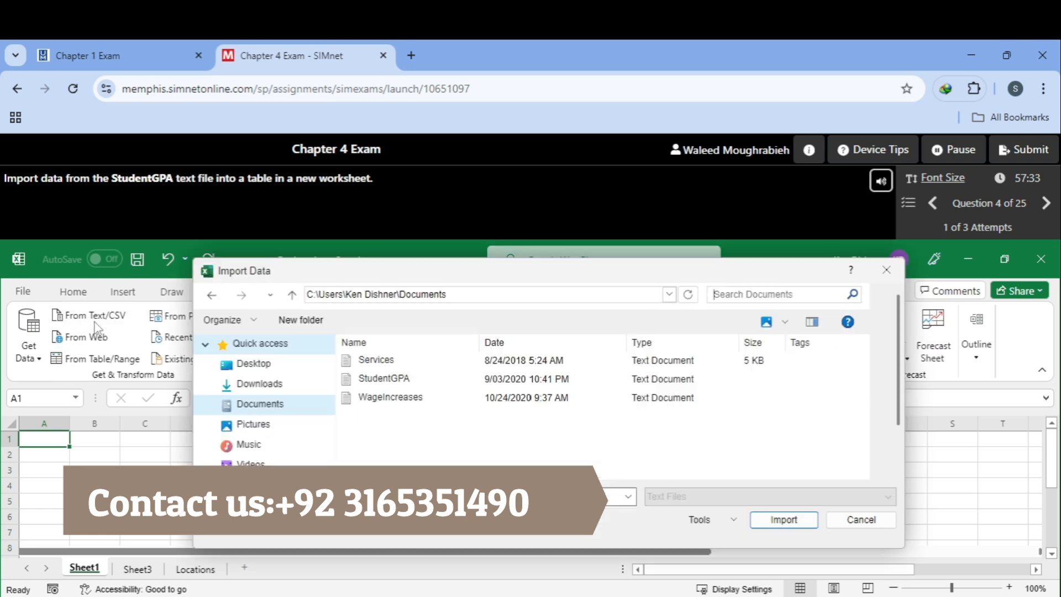
left_click(454, 381)
left_click(784, 519)
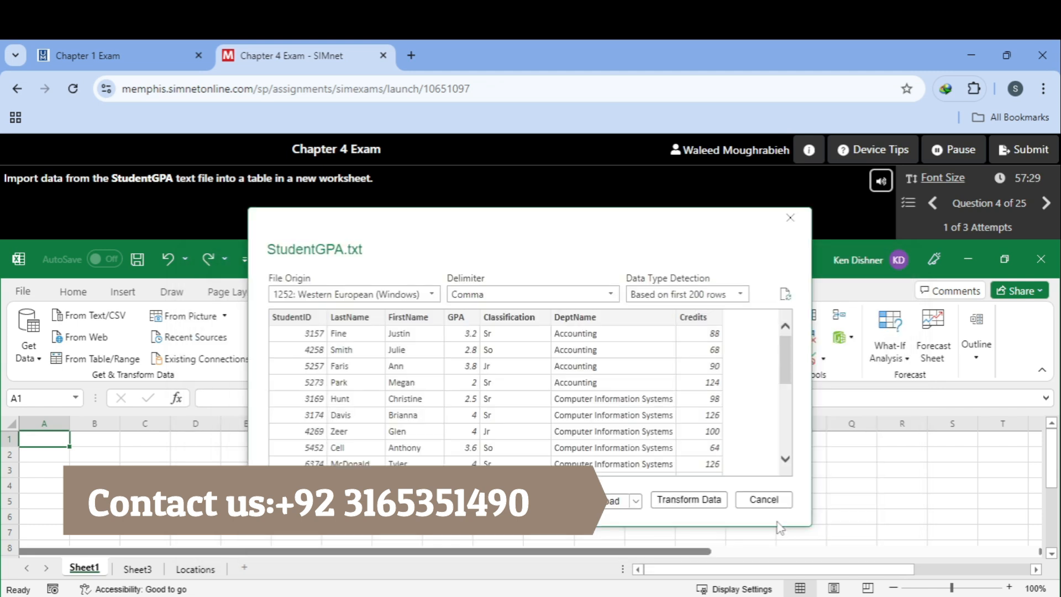
left_click(637, 501)
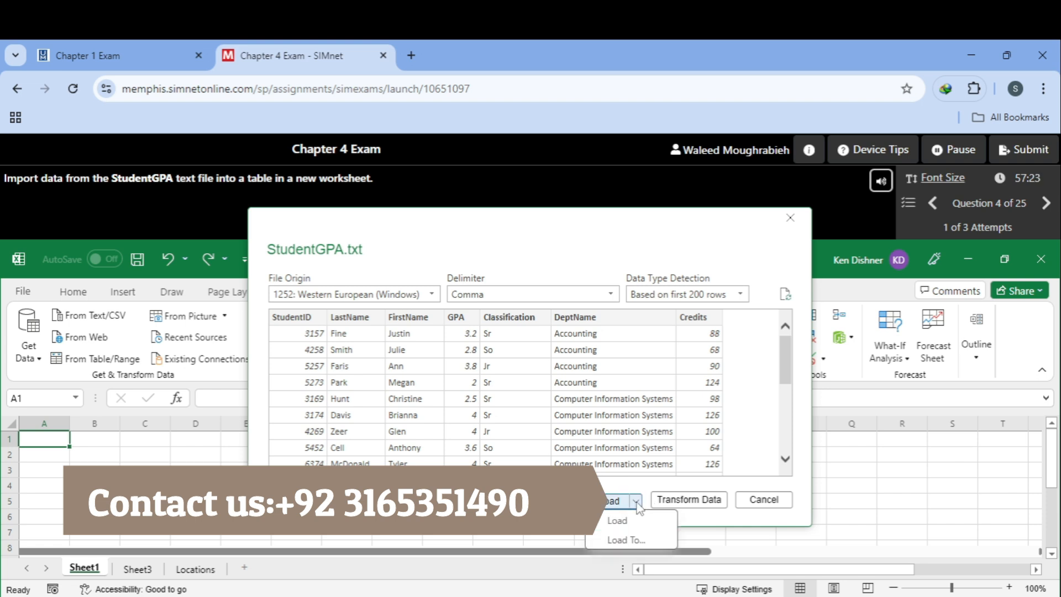
left_click(663, 558)
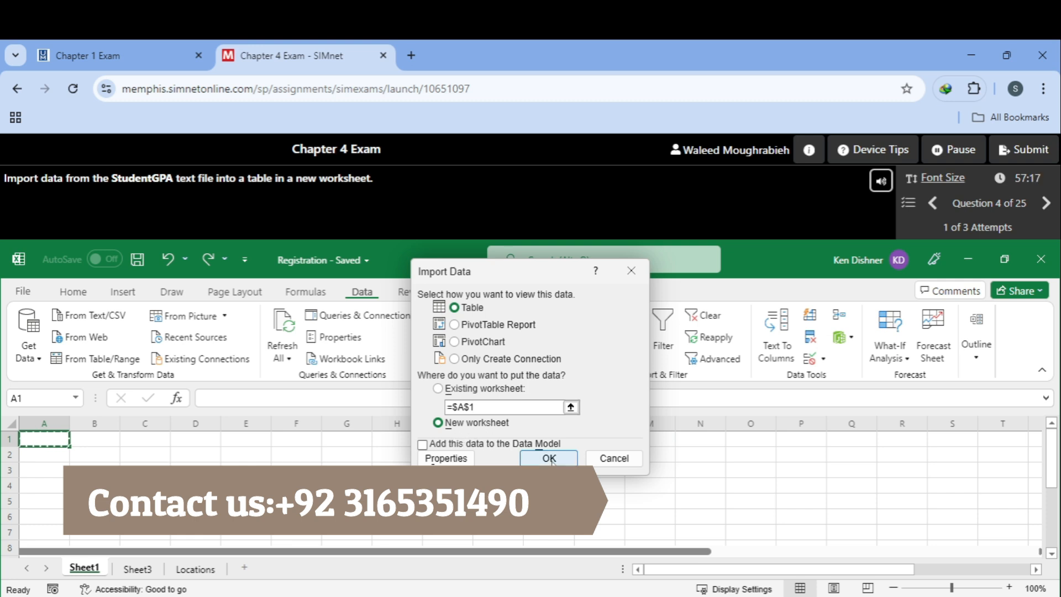
left_click(549, 458)
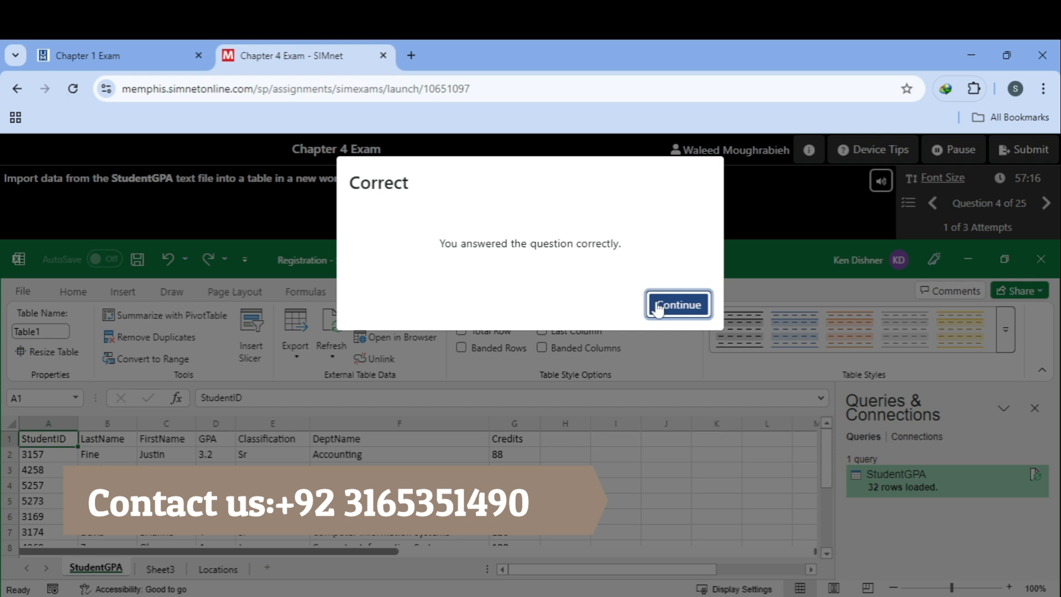
left_click(659, 307)
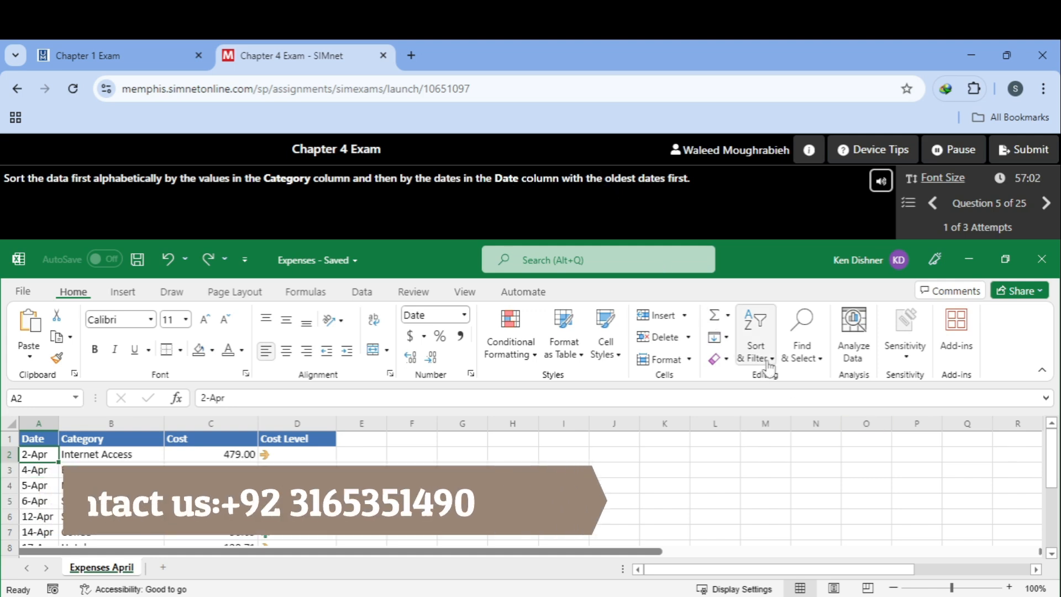
Step: Custom-sort the expenses by Category A to Z, then Date oldest to newest, and continue
left_click(755, 350)
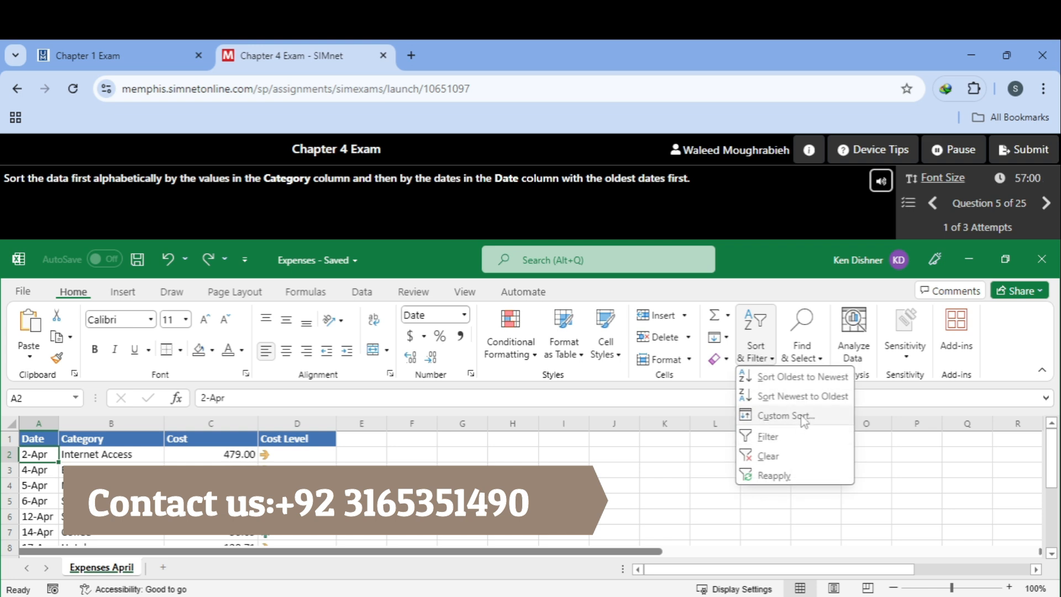
left_click(785, 416)
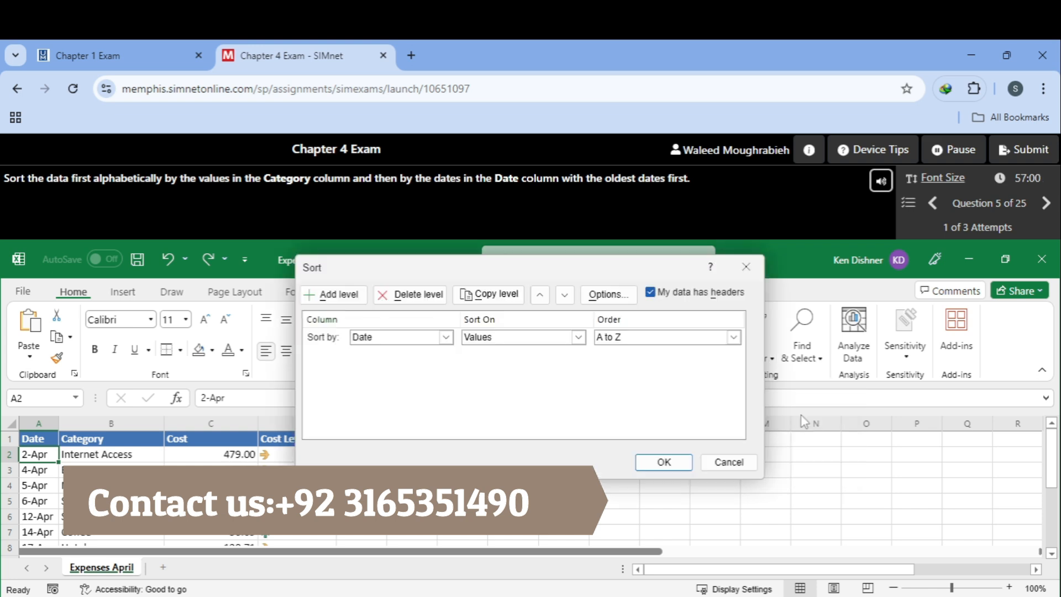
left_click(445, 337)
left_click(433, 365)
left_click(347, 294)
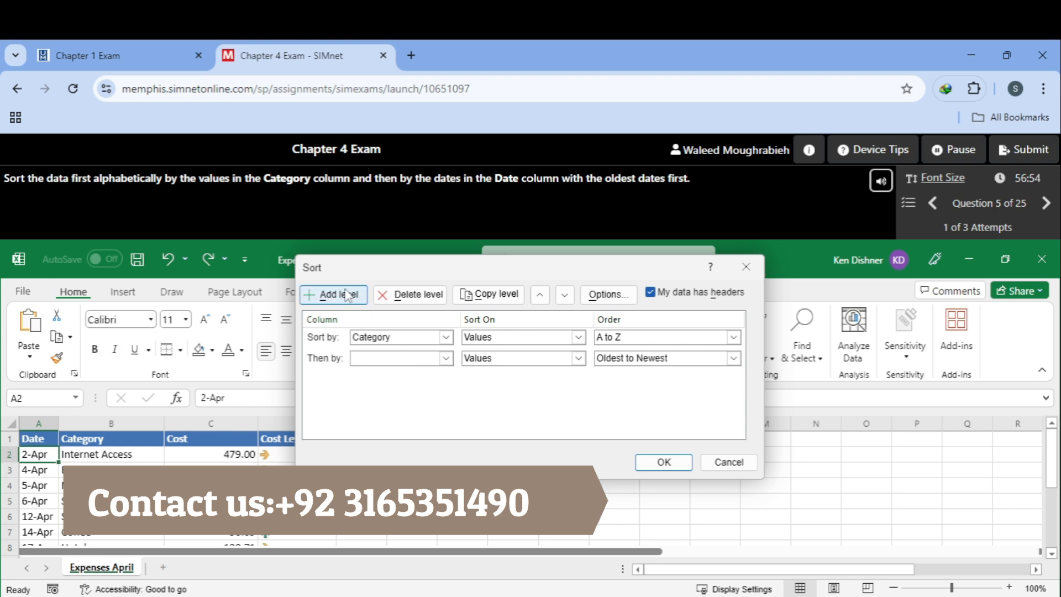
left_click(446, 358)
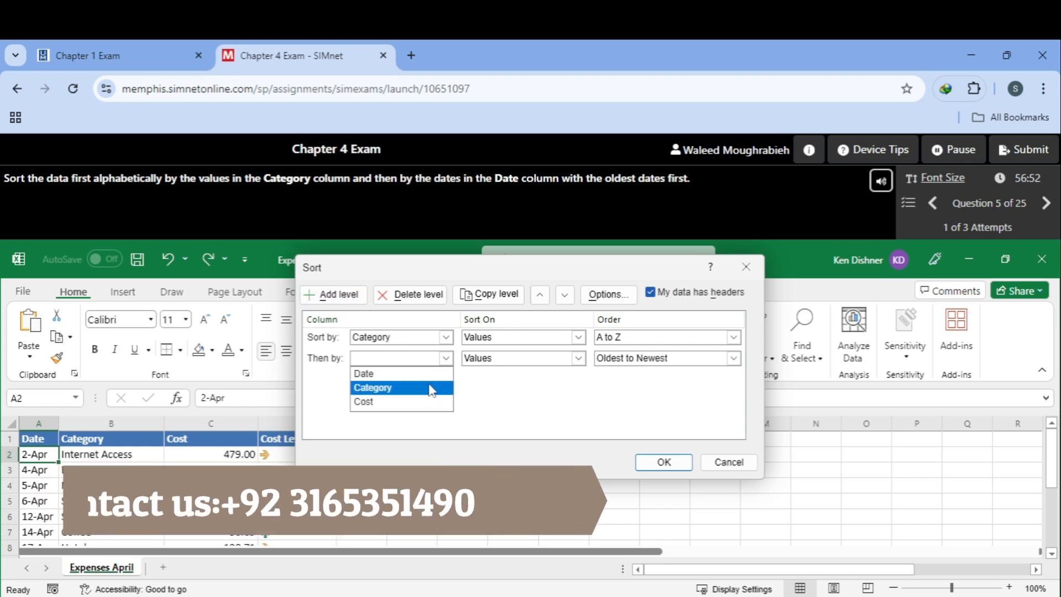
left_click(433, 371)
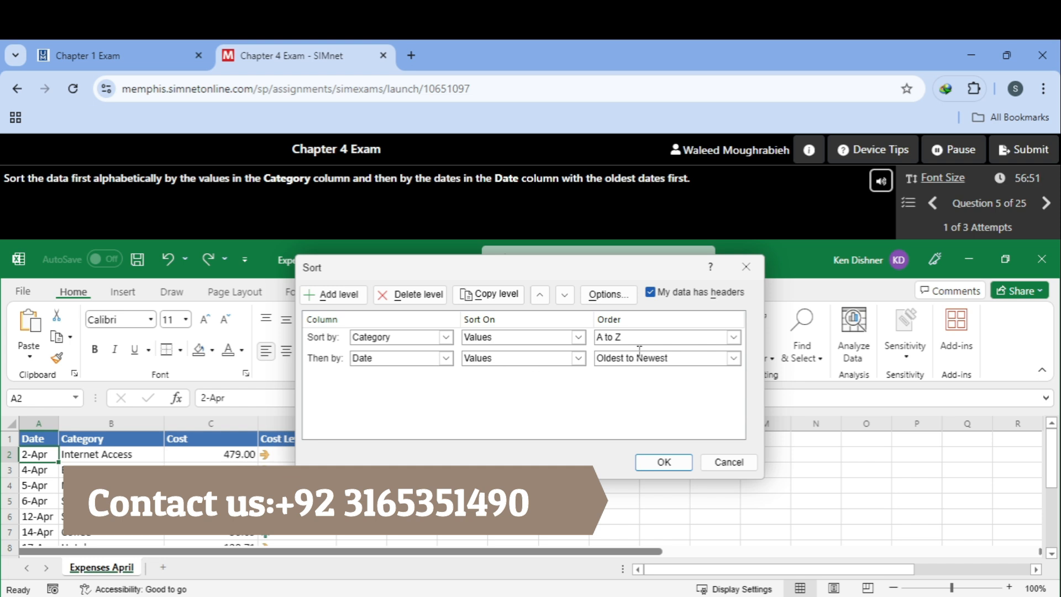
left_click(662, 463)
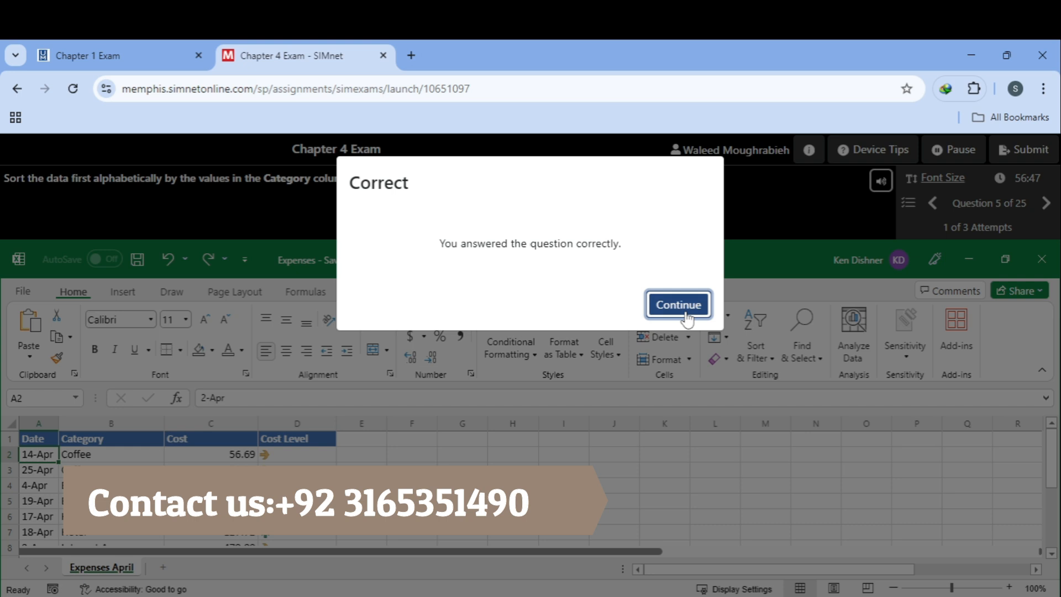
left_click(678, 305)
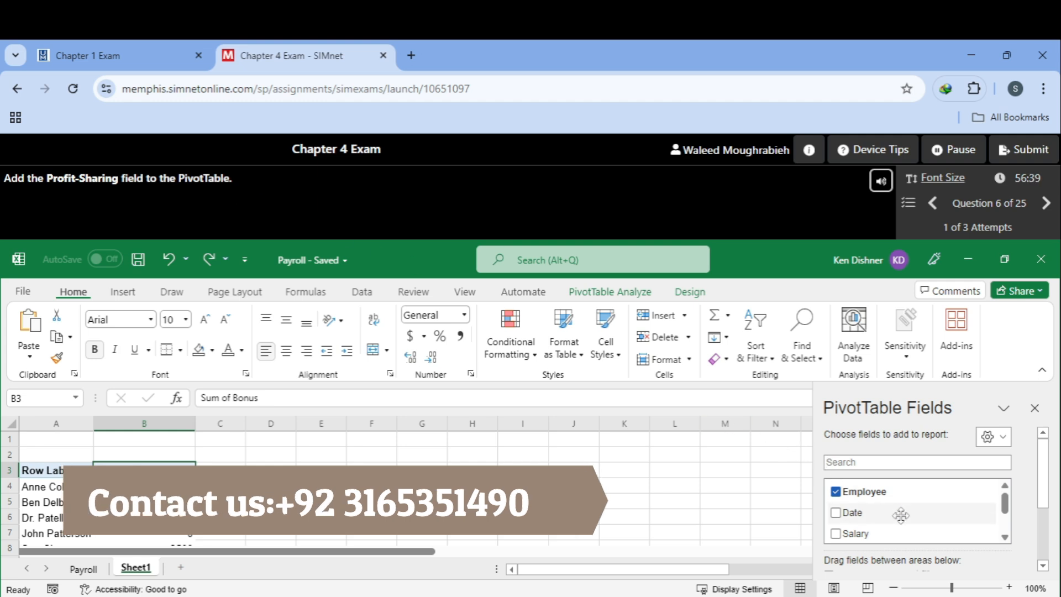
Step: Tick Profit-Sharing in the PivotTable Fields list and continue to Question 7
scroll(901, 515, "down", 1)
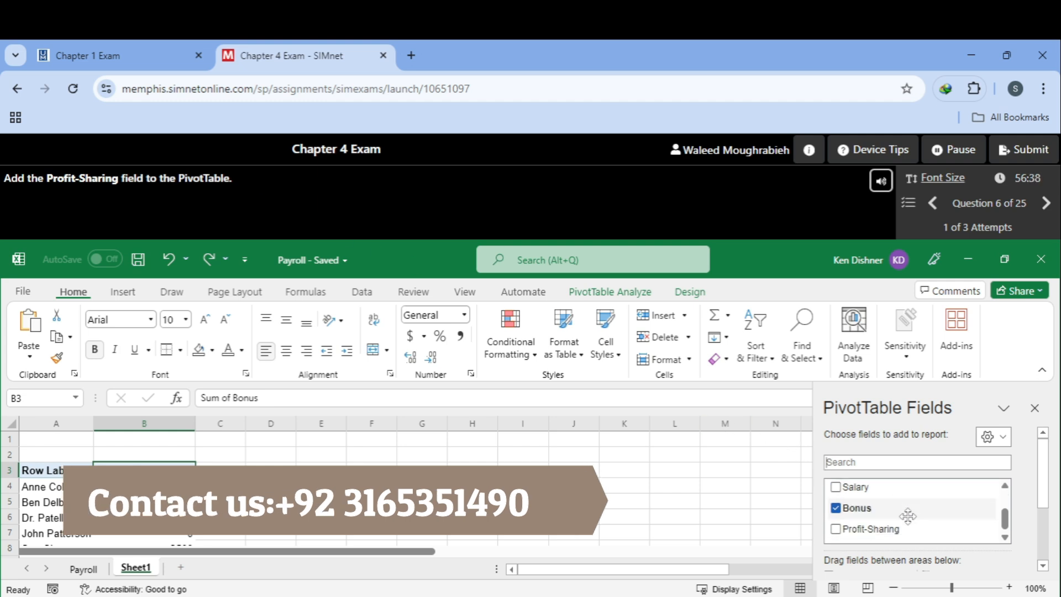
left_click(835, 529)
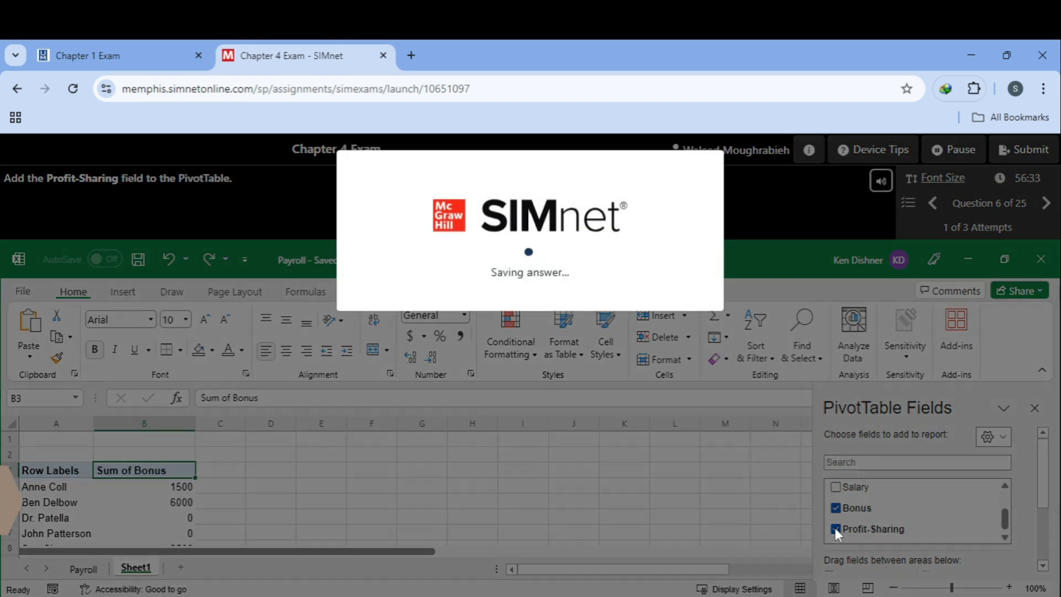
left_click(684, 318)
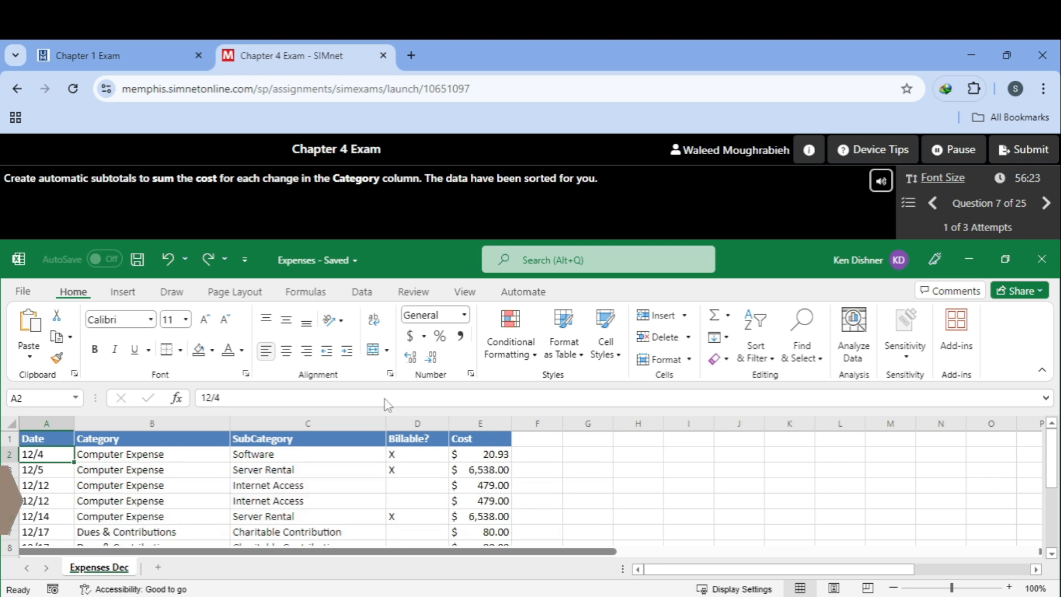
Step: Add Sum subtotals of Cost at each change in Category and continue to Question 8
left_click(360, 293)
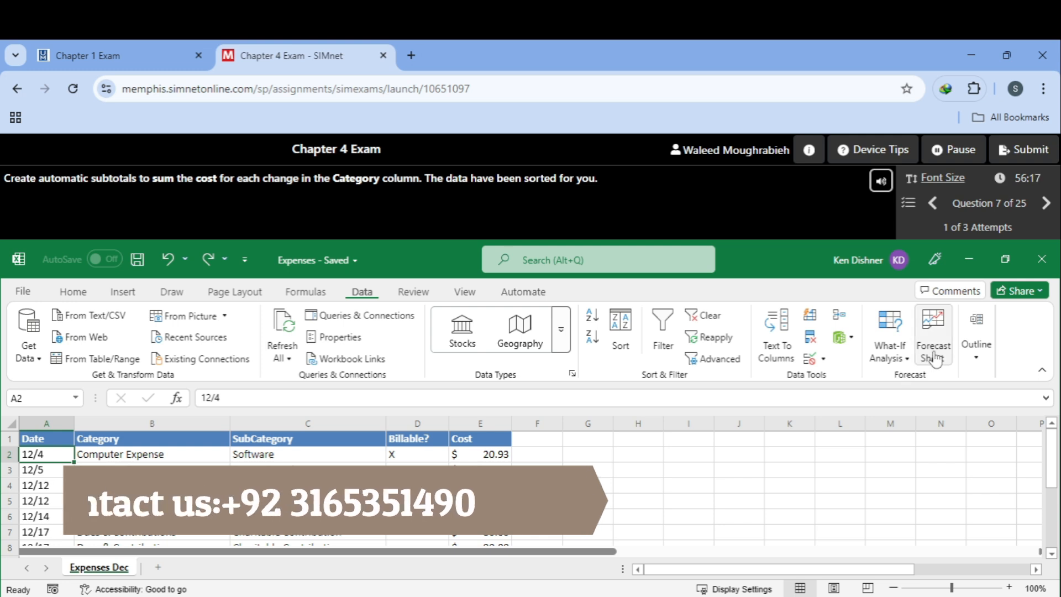
left_click(977, 354)
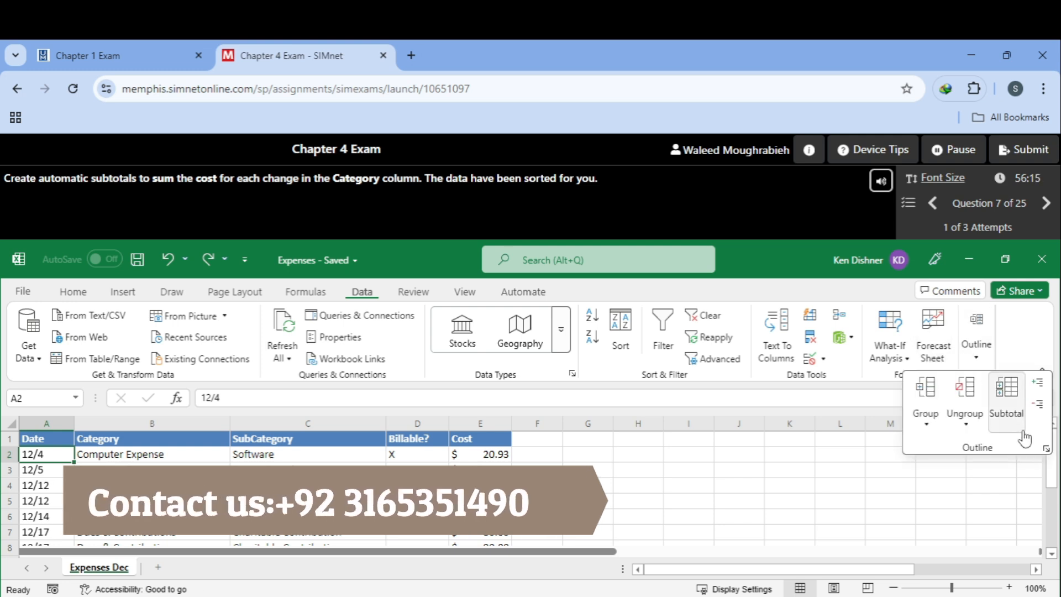
left_click(1007, 406)
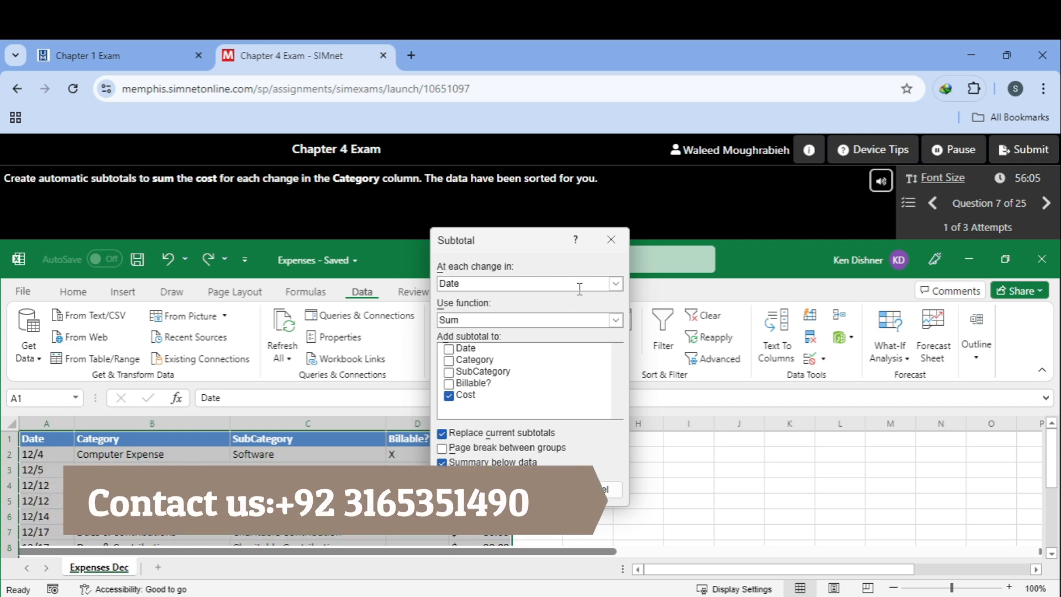
left_click(616, 285)
left_click(538, 314)
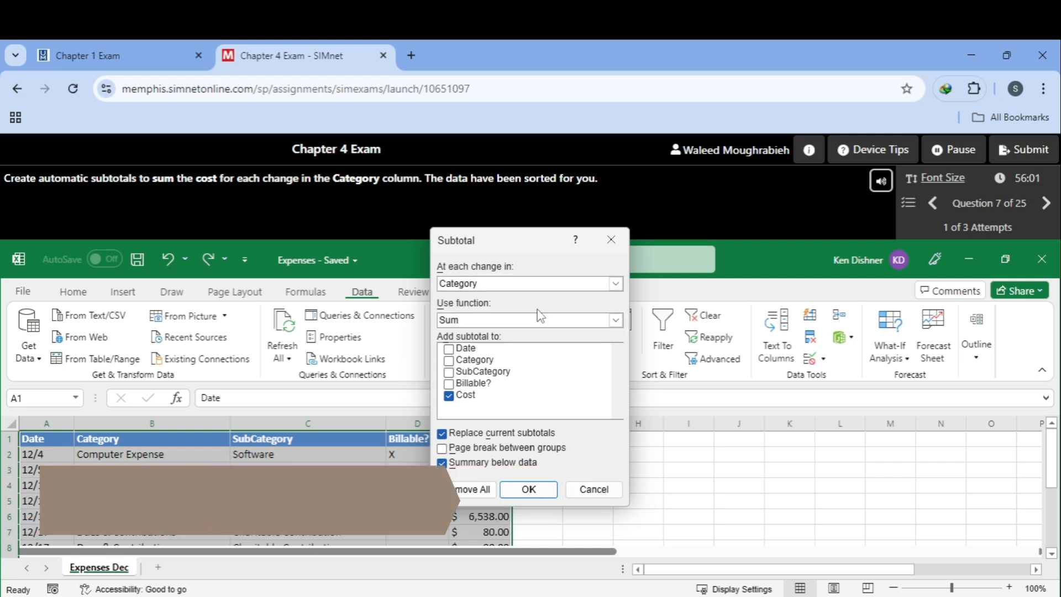
left_click_drag(486, 250, 602, 242)
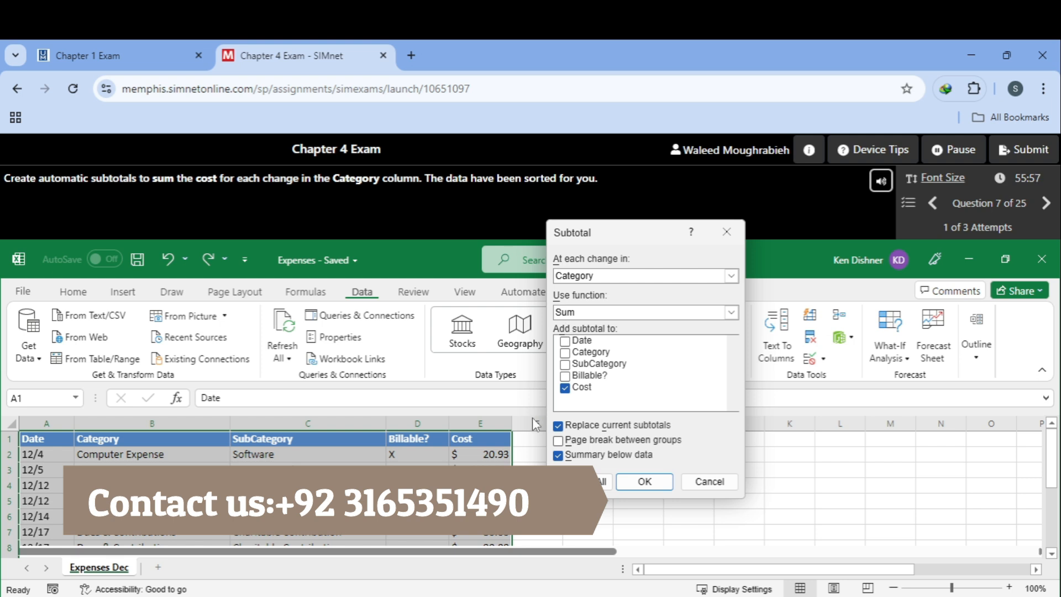
left_click(644, 482)
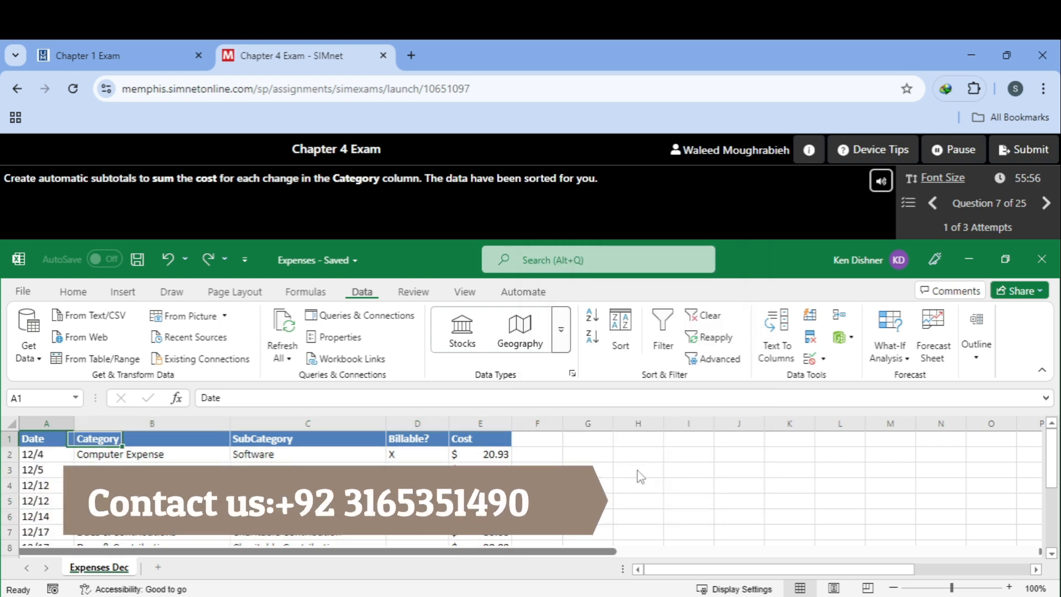
left_click(676, 313)
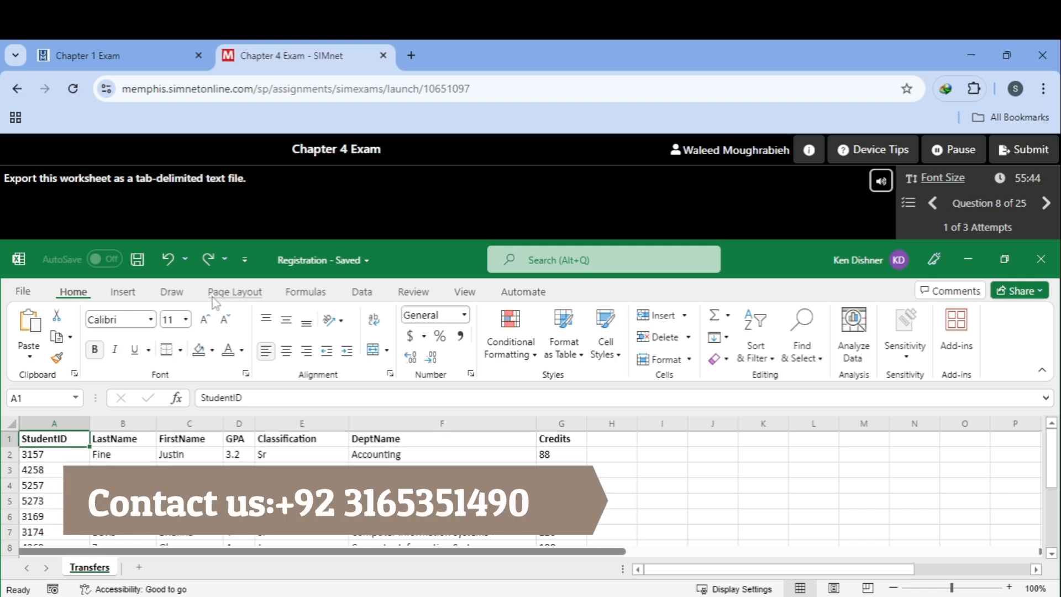
Step: Save the Registration worksheet as Text (Tab delimited), keep the format, and continue to Question 9
left_click(361, 293)
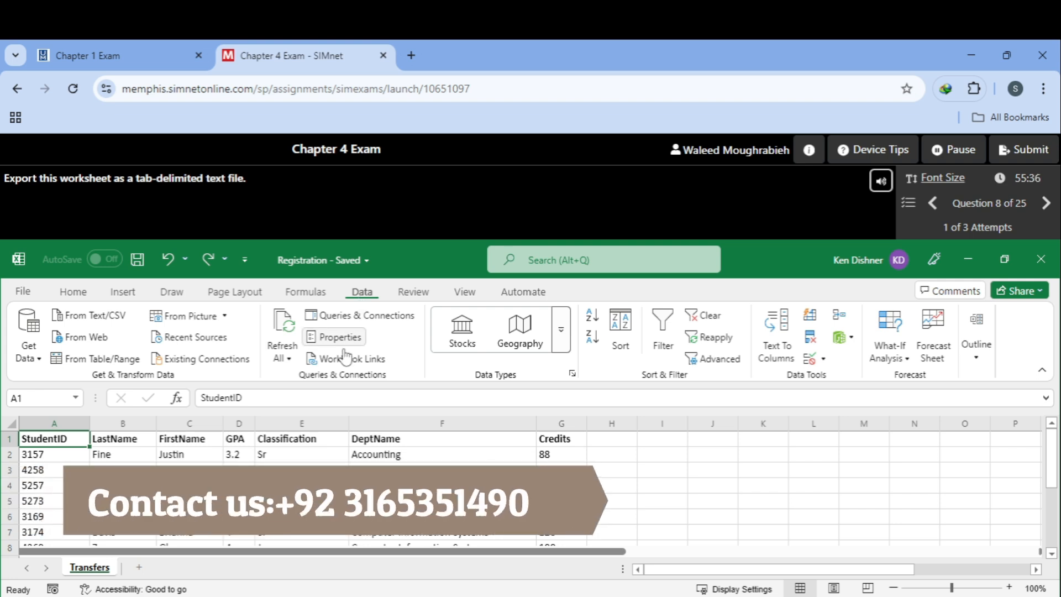
left_click(23, 291)
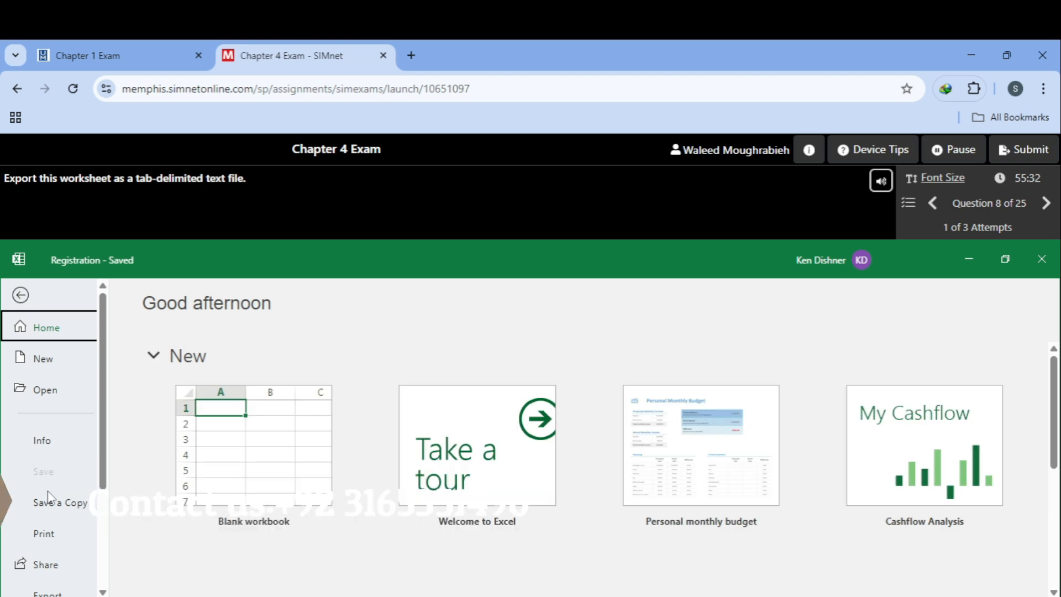
scroll(45, 490, "down", 2)
left_click(56, 517)
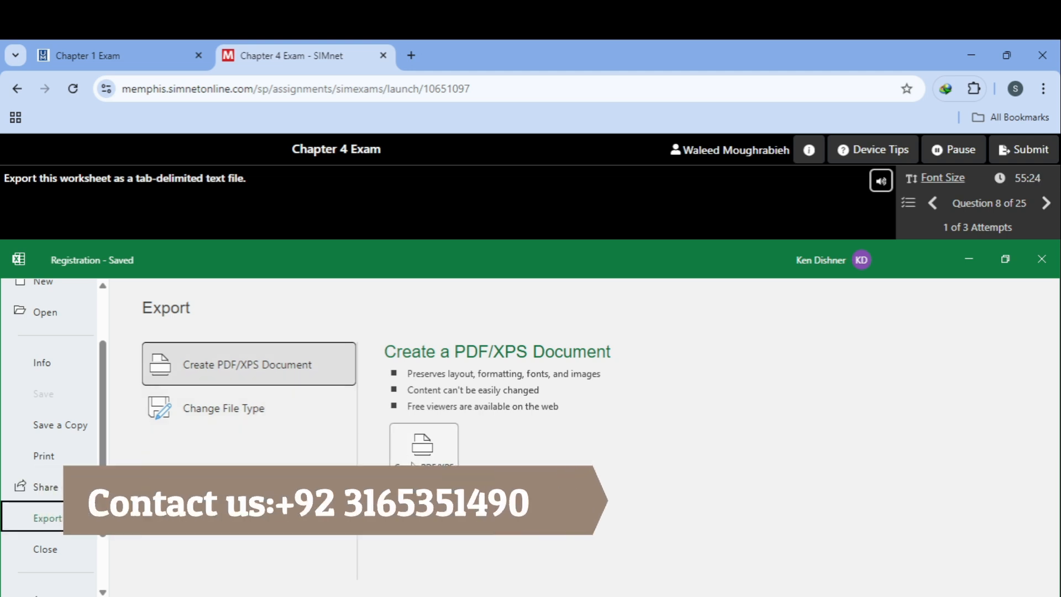
left_click(229, 423)
scroll(807, 393, "down", 3)
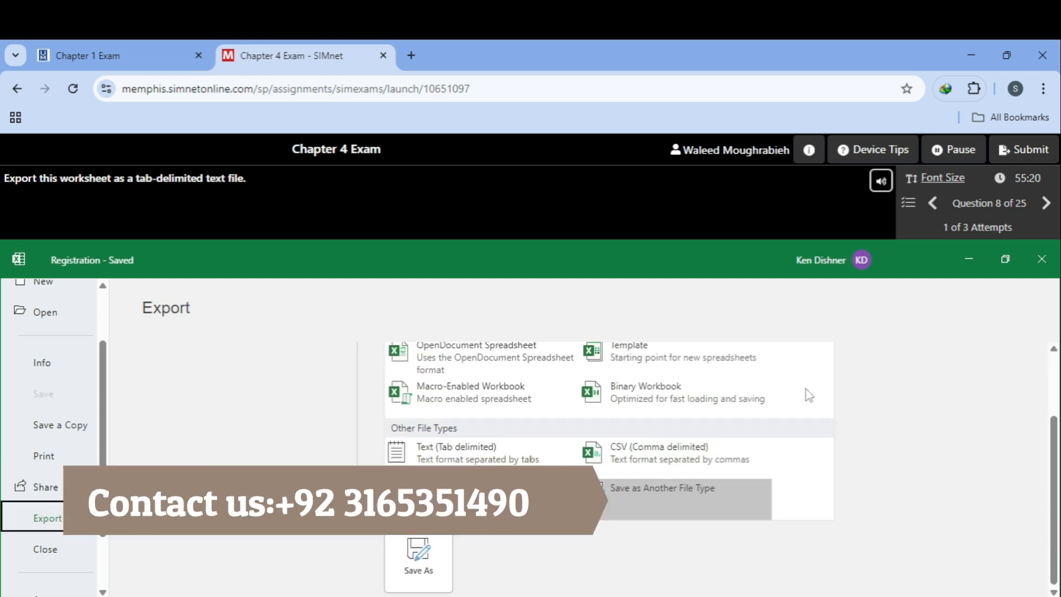
left_click(453, 448)
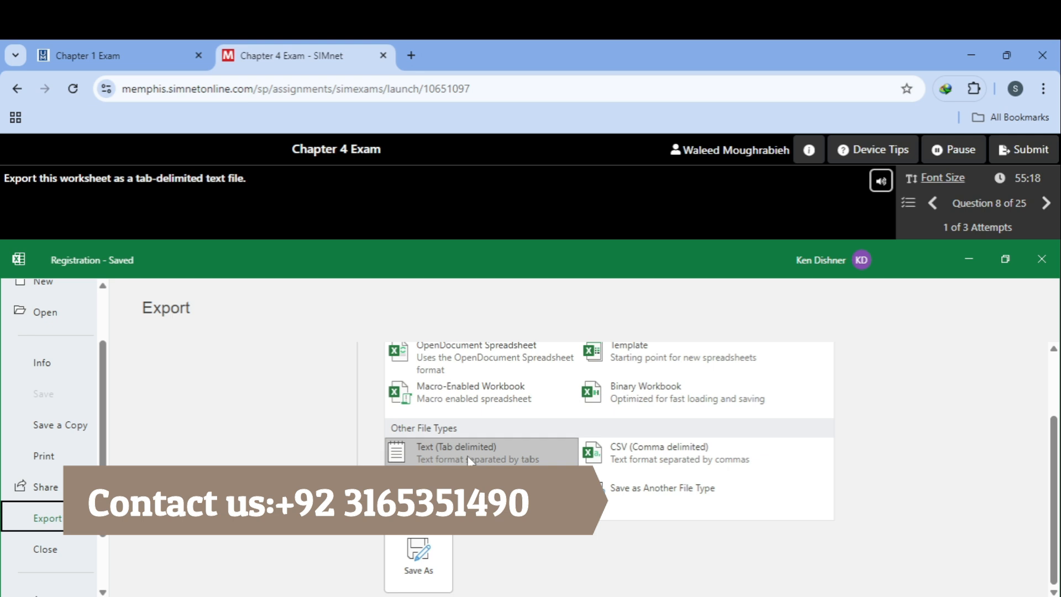
left_click(437, 547)
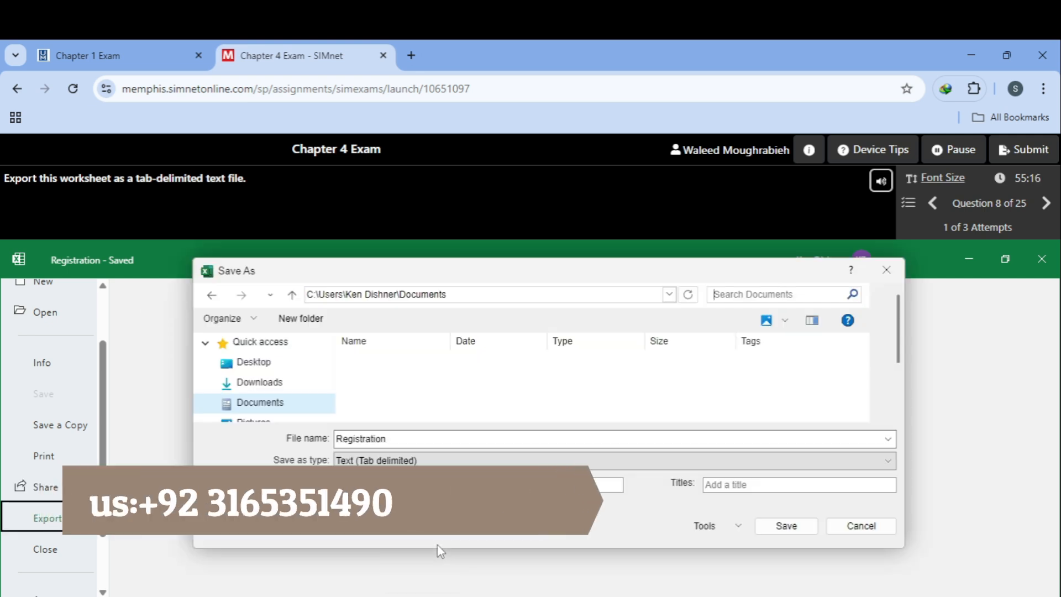
left_click(766, 528)
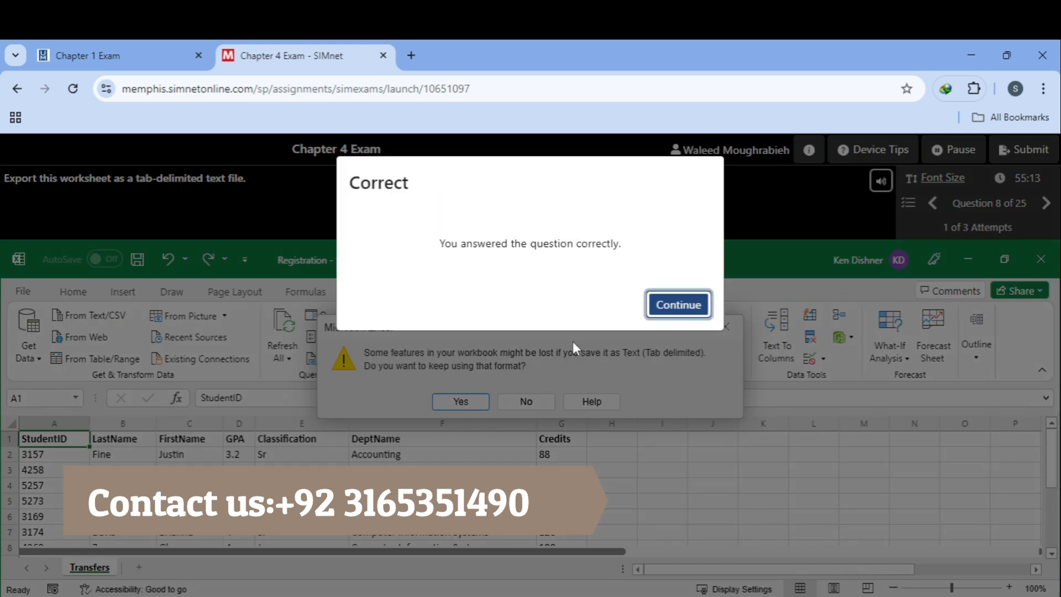
left_click(685, 309)
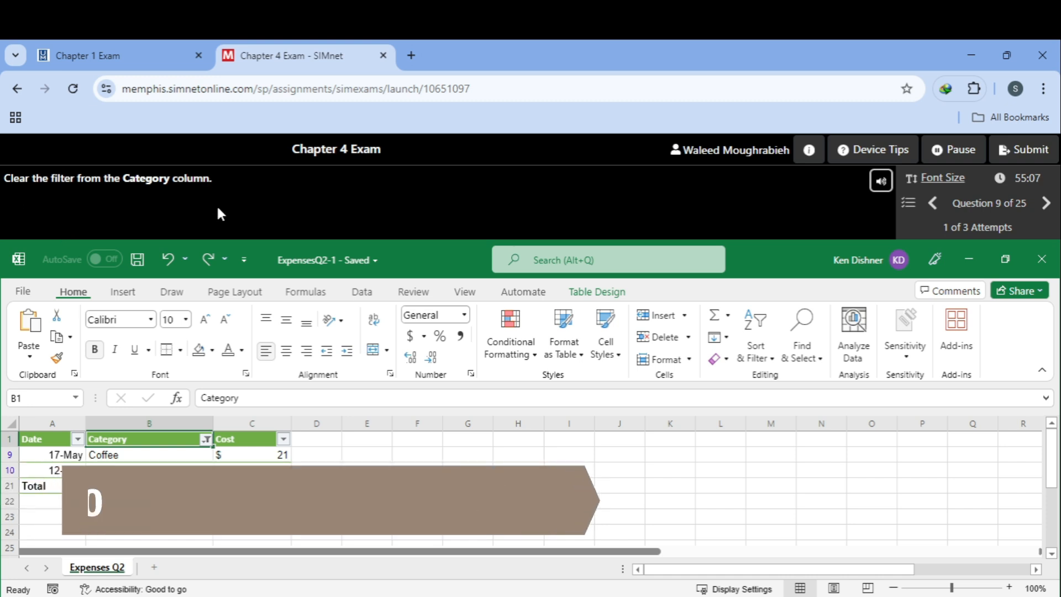
Step: Clear the filter from the Category column and continue to Question 10
left_click(205, 440)
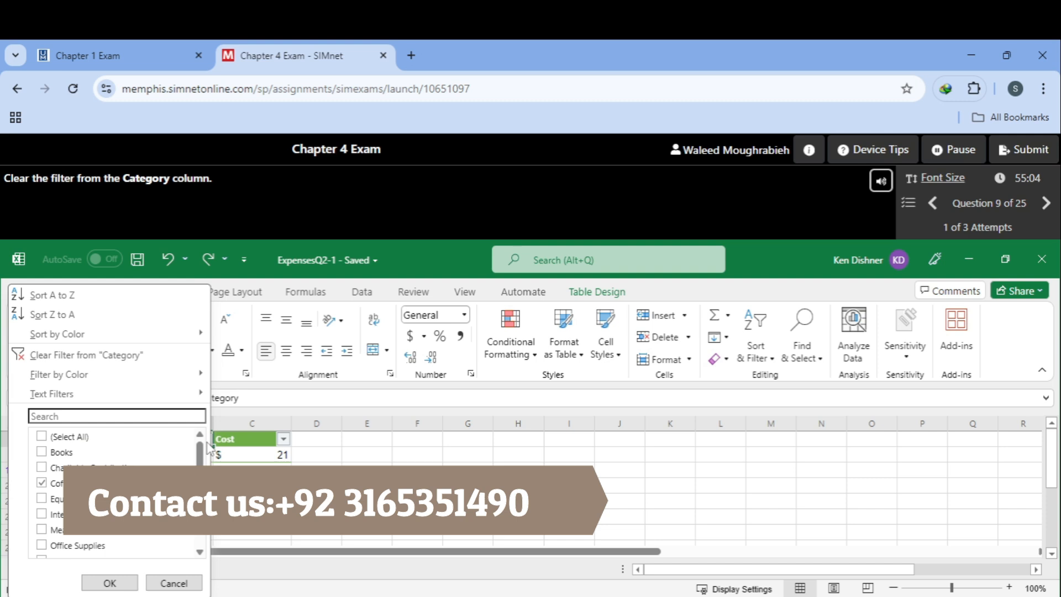
left_click(89, 355)
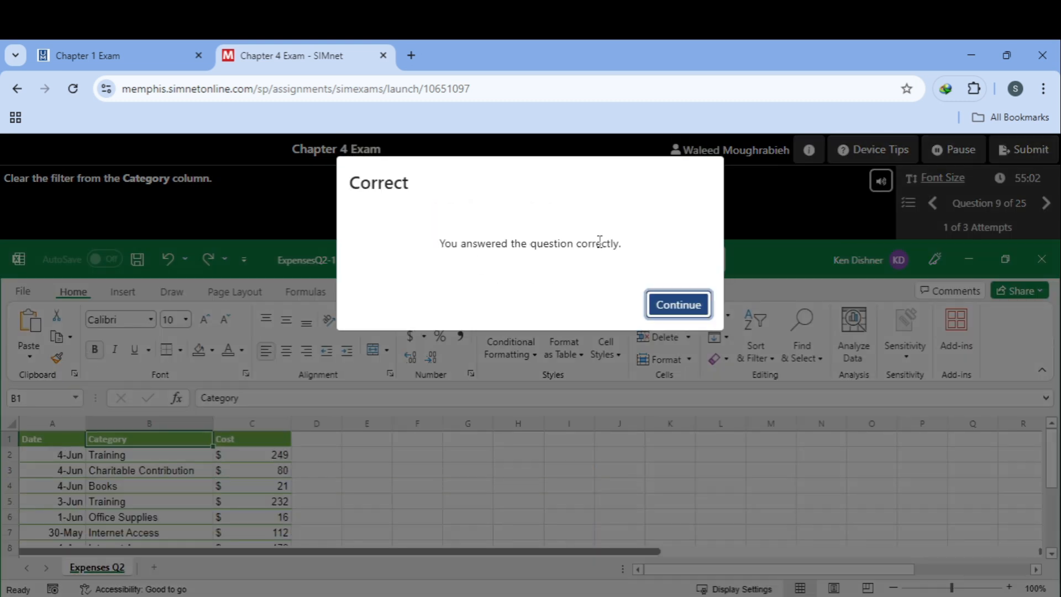
left_click(678, 304)
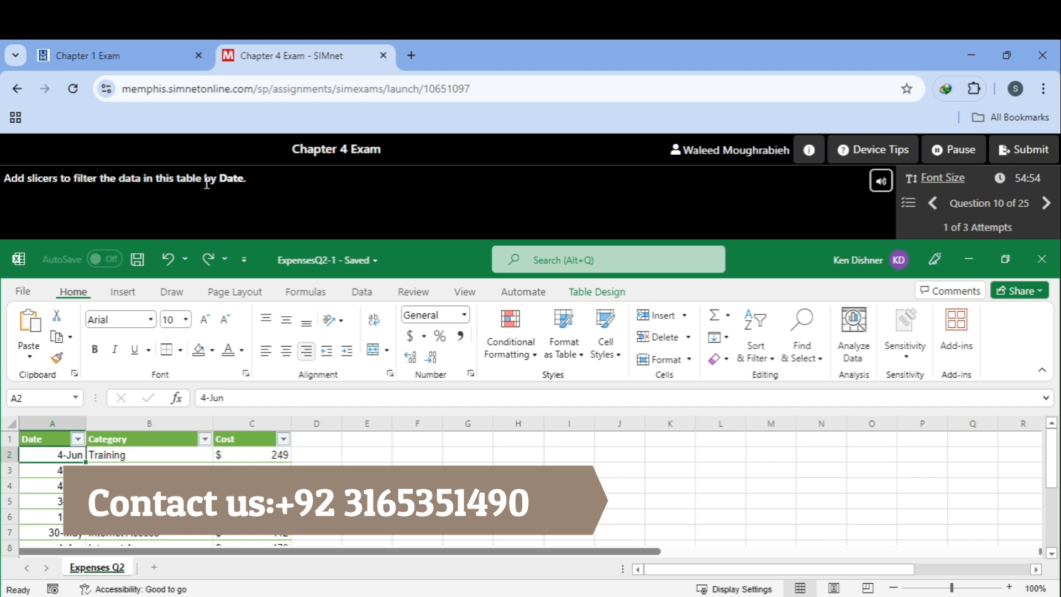
Step: Insert a Date slicer for the expenses table and continue to Question 11
left_click(597, 292)
left_click(249, 340)
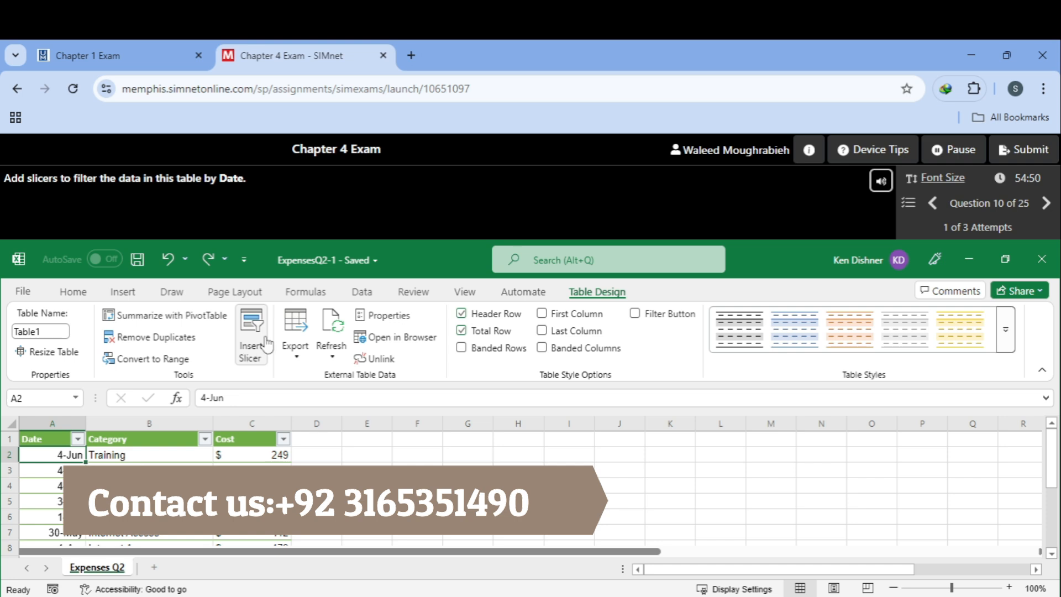
left_click(458, 252)
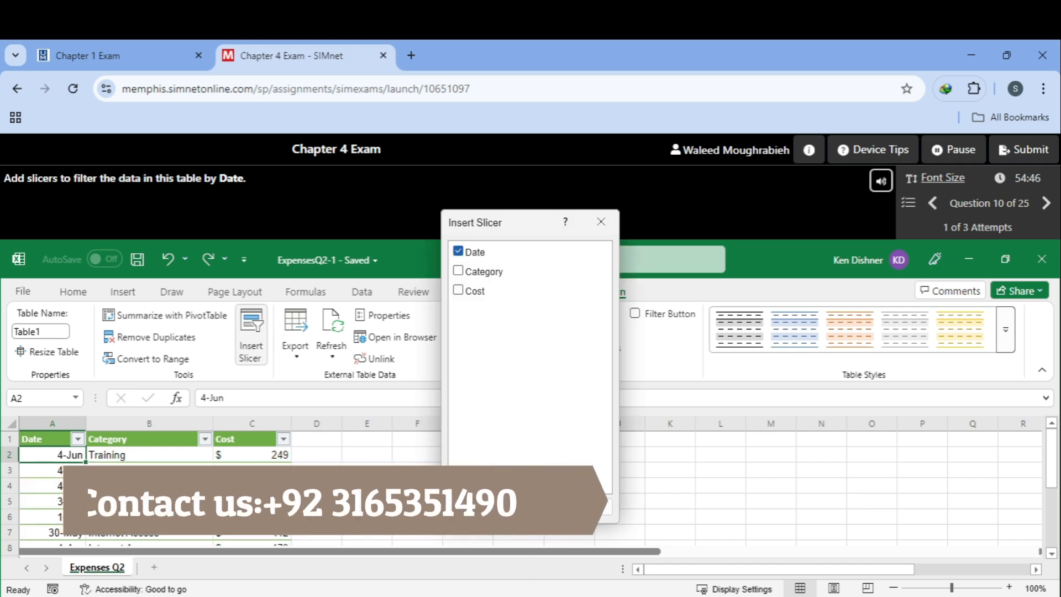
left_click(553, 505)
left_click(673, 303)
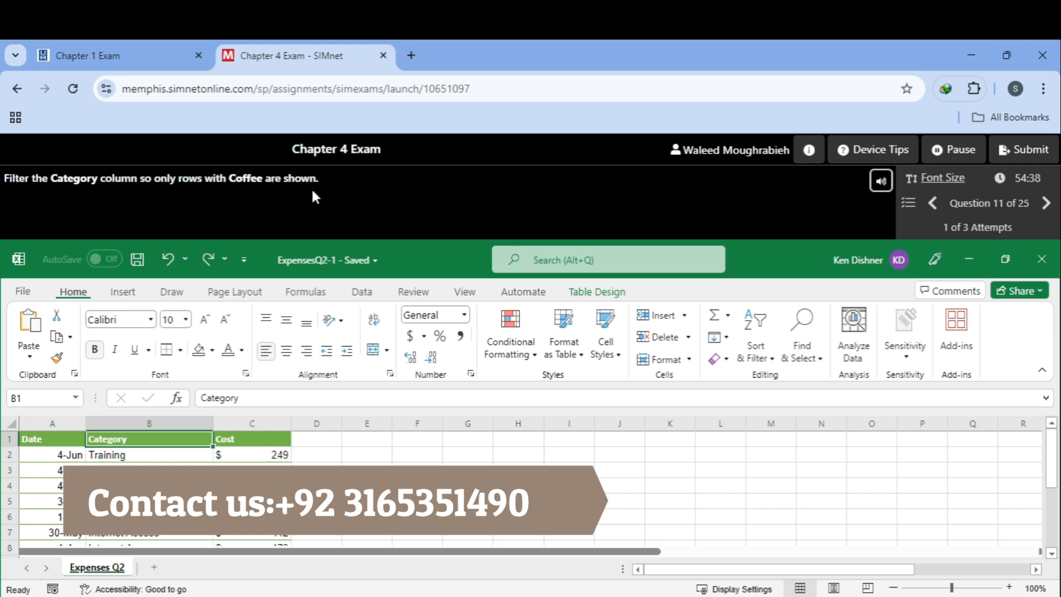
Step: Filter the expenses table by a Coffee cell's value so only Coffee rows show, then continue
left_click(765, 351)
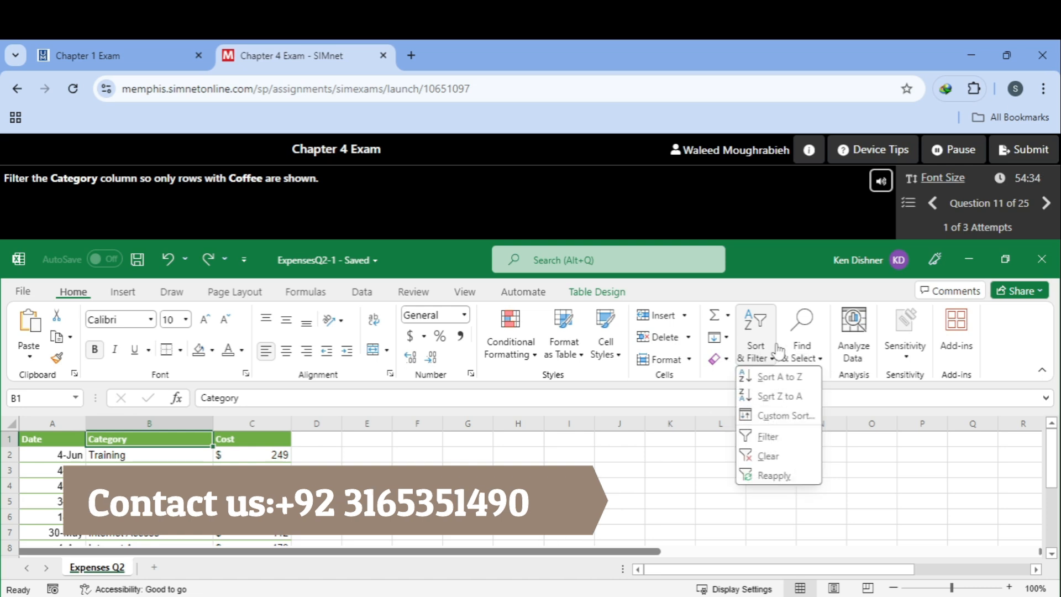
left_click(868, 388)
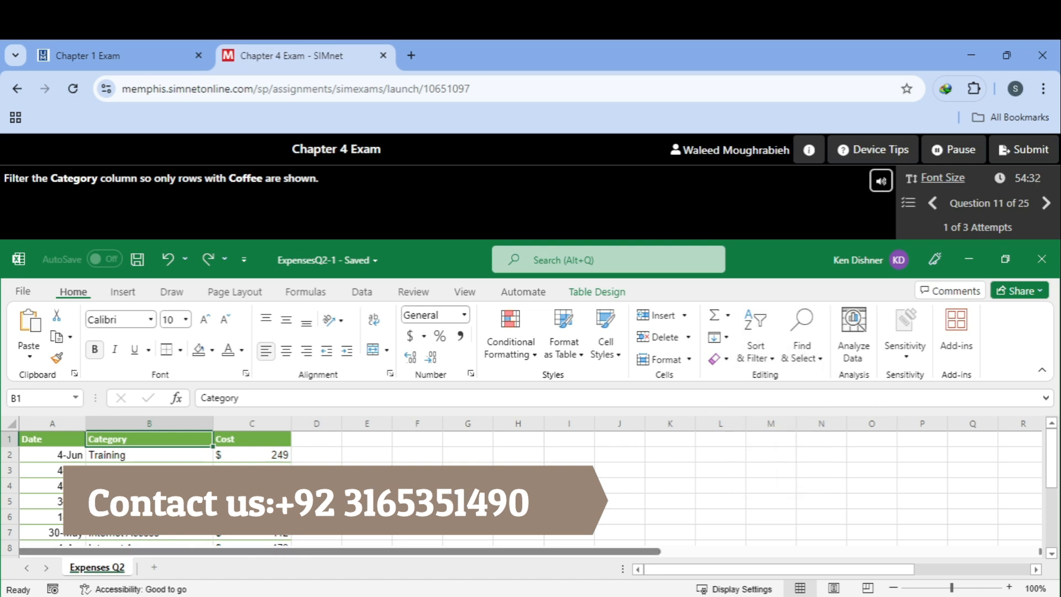
scroll(126, 508, "down", 2)
scroll(125, 509, "up", 1)
left_click(126, 486)
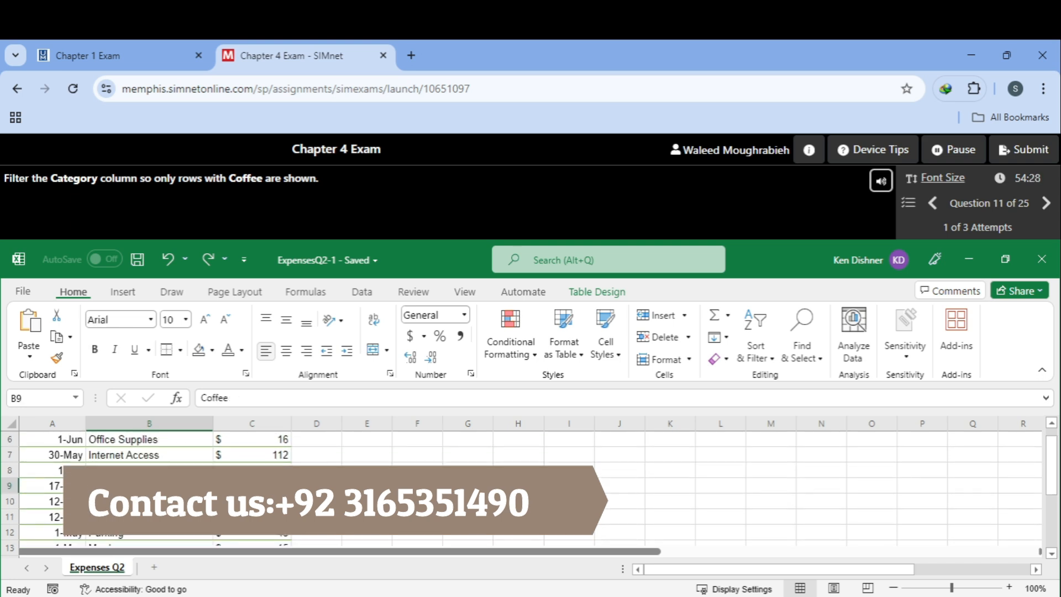
right_click(133, 486)
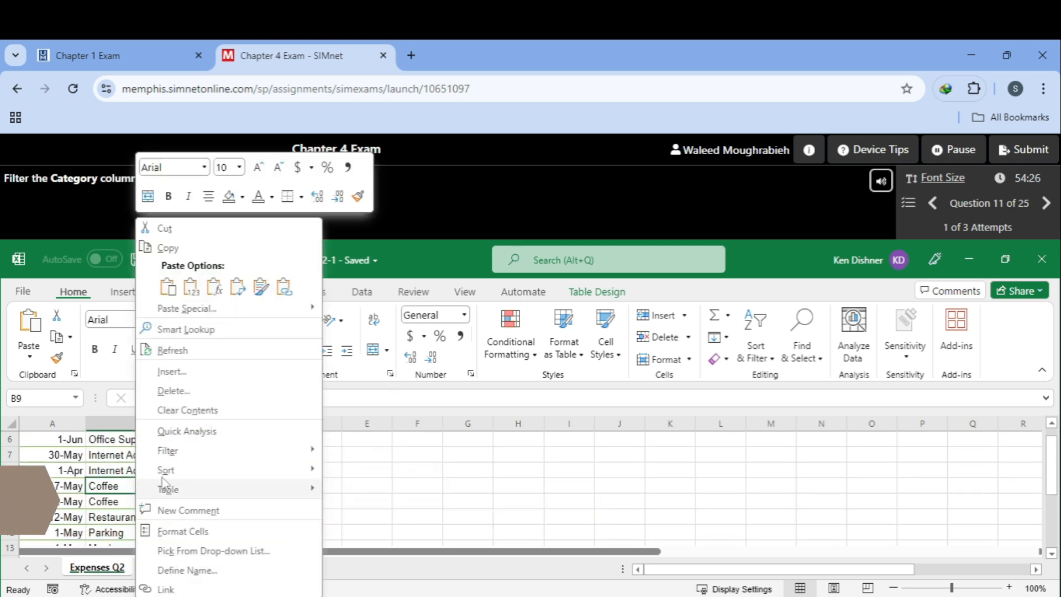
mouse_move(235, 458)
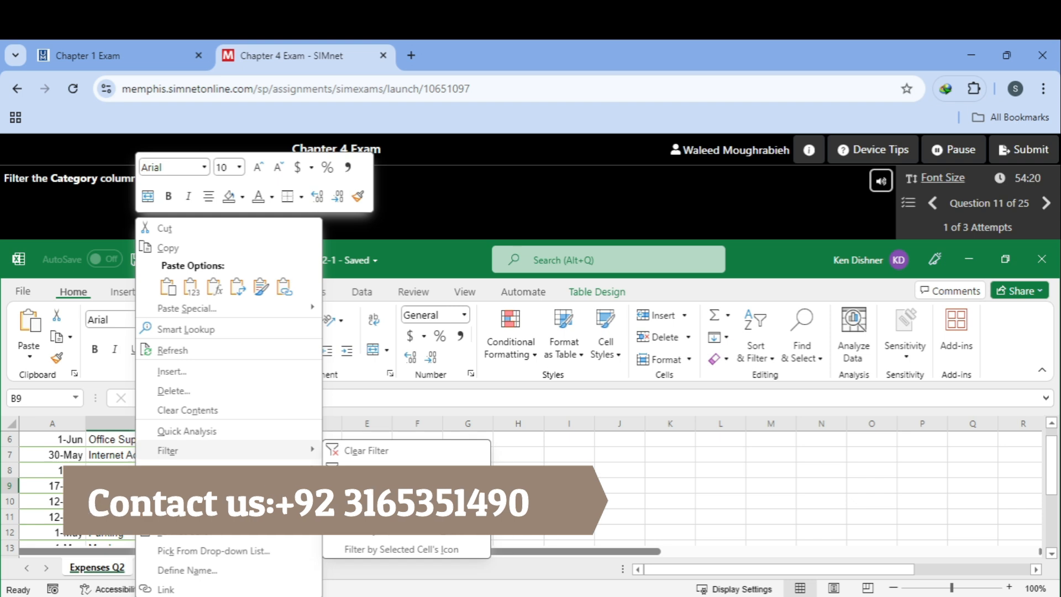
left_click(374, 491)
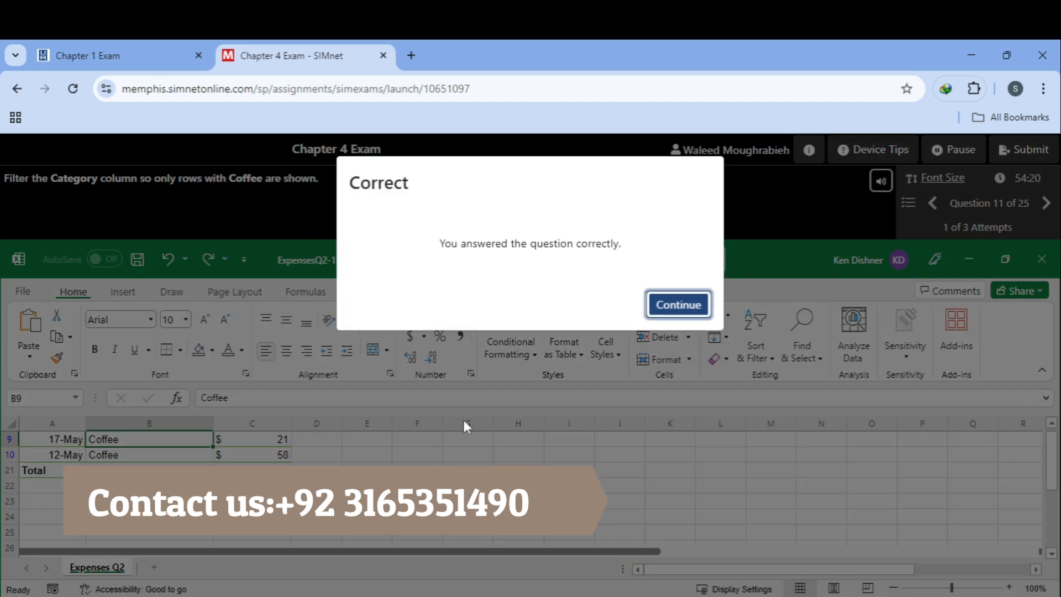
left_click(679, 306)
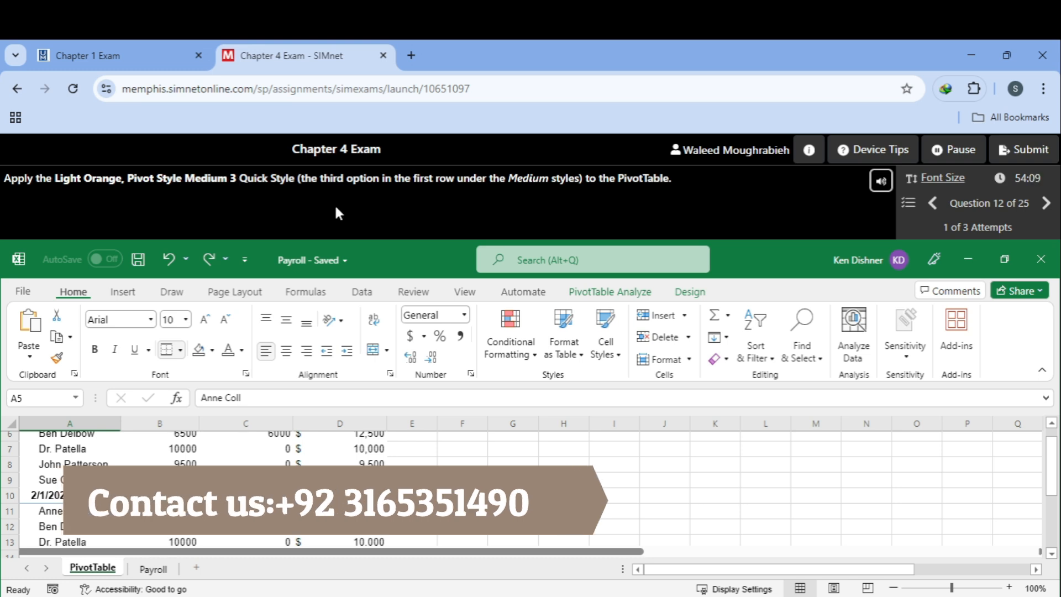
Step: Style the Payroll PivotTable with Light Orange, Pivot Style Medium 3 and continue to question 13
left_click(691, 292)
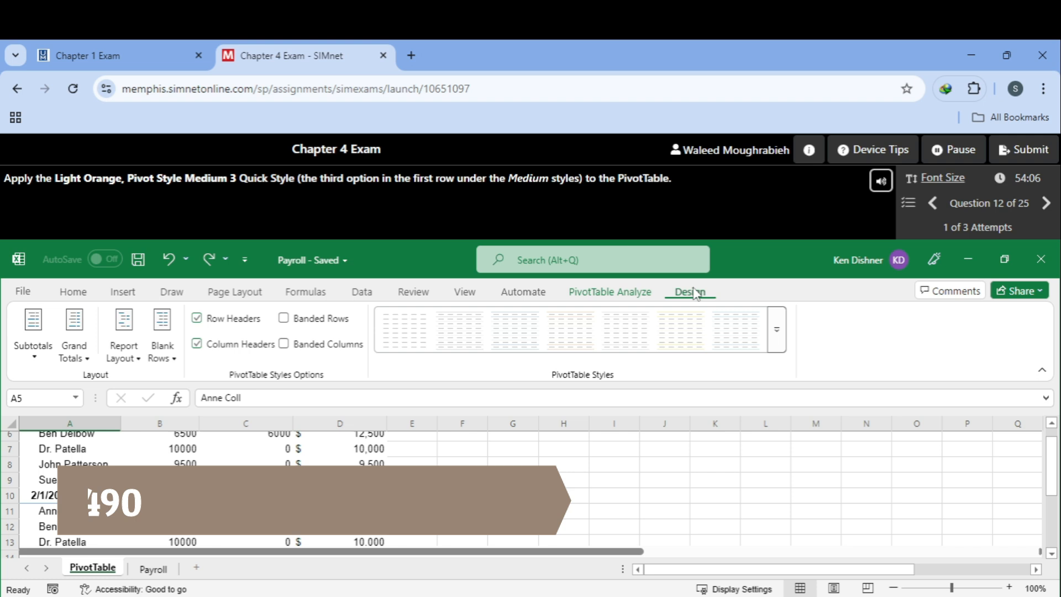
left_click(778, 332)
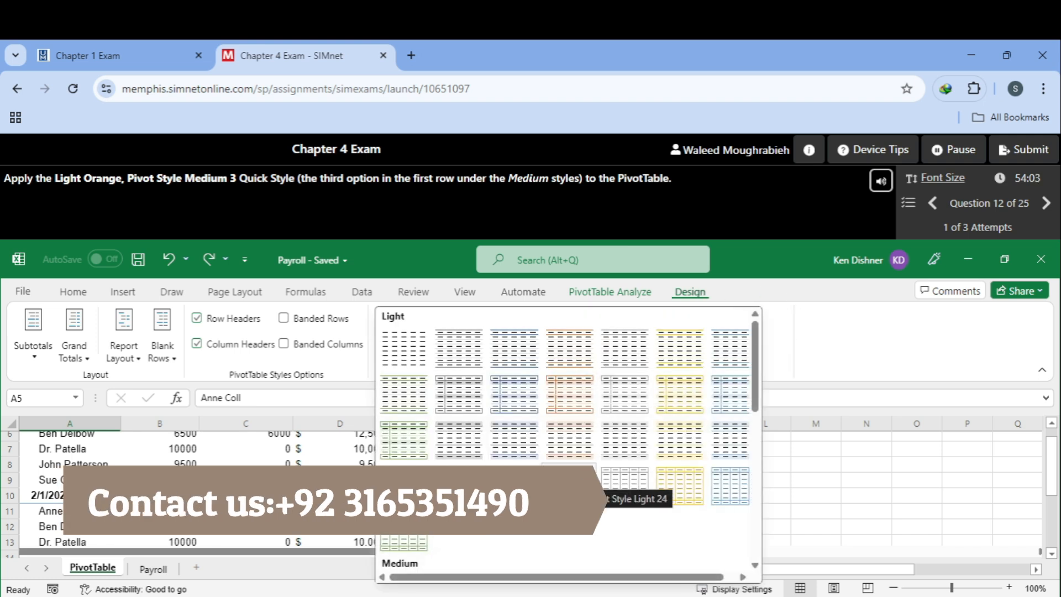
scroll(558, 522, "down", 2)
scroll(558, 522, "down", 3)
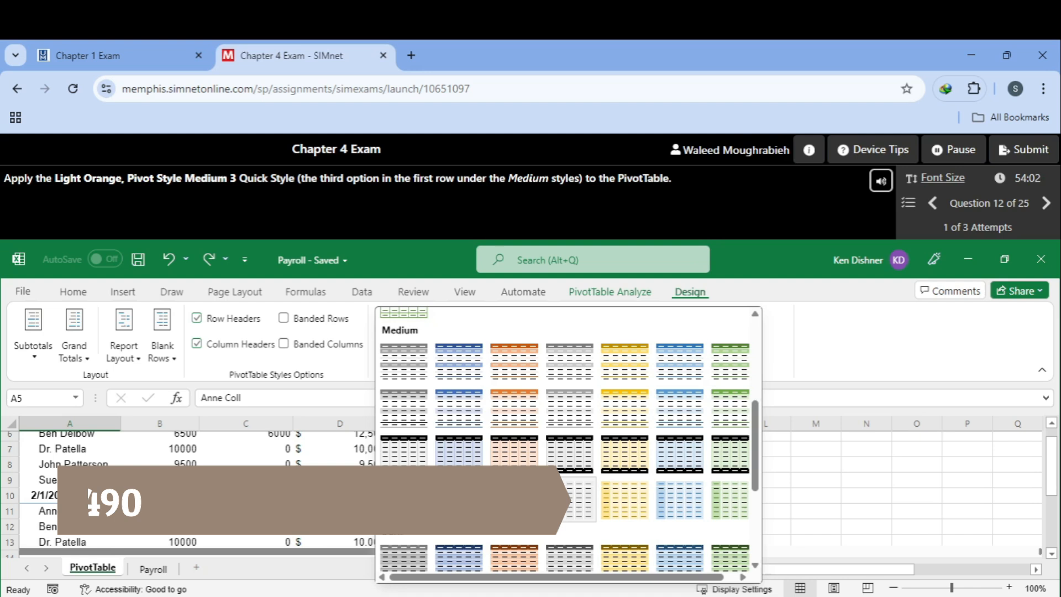
left_click(524, 373)
left_click(651, 307)
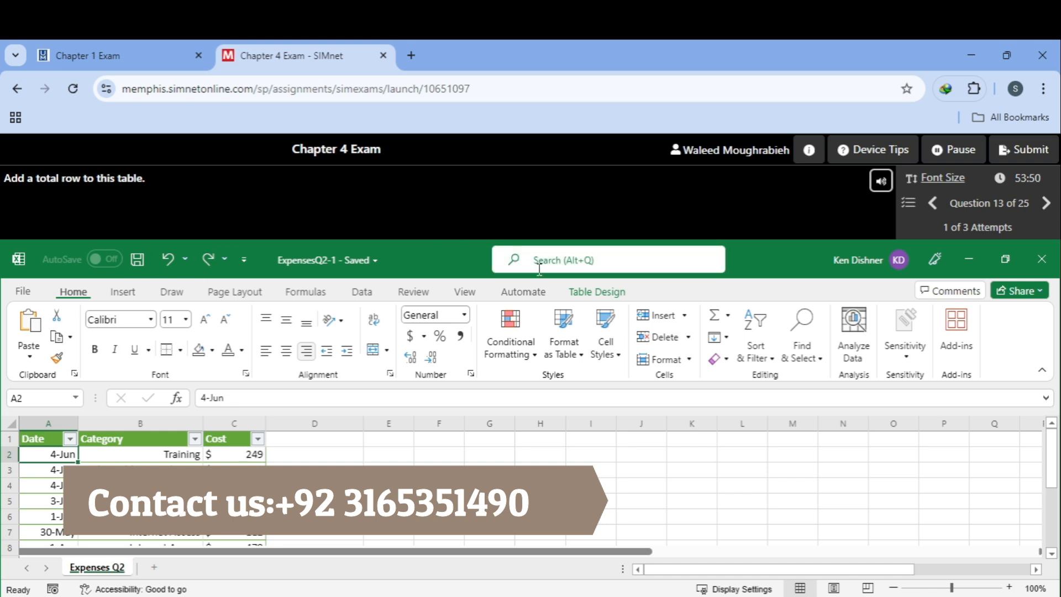
Step: Turn on the Total Row for the expenses table and continue to question 14
left_click(599, 295)
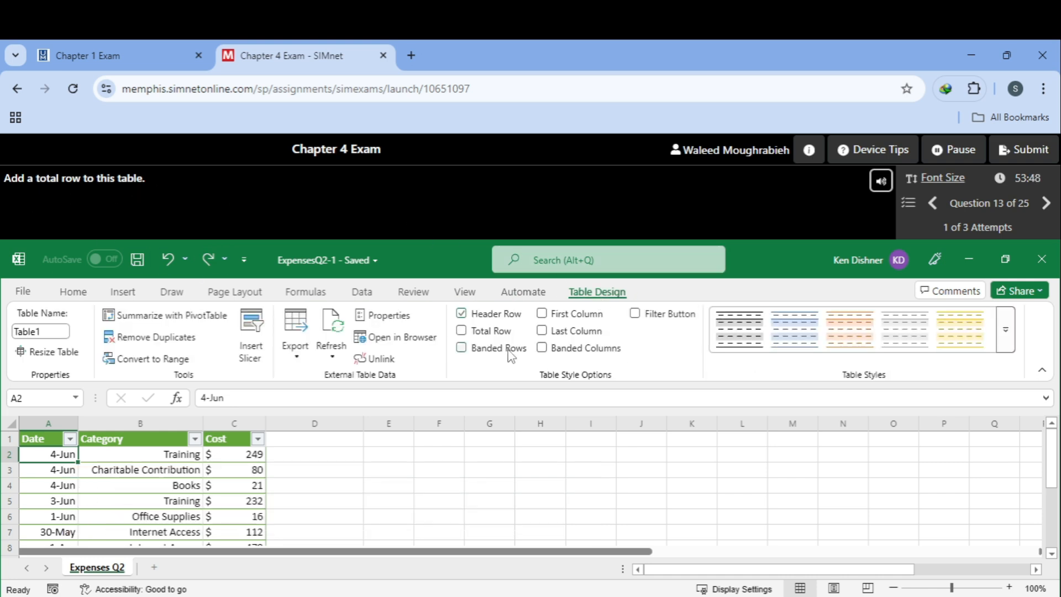
left_click(496, 337)
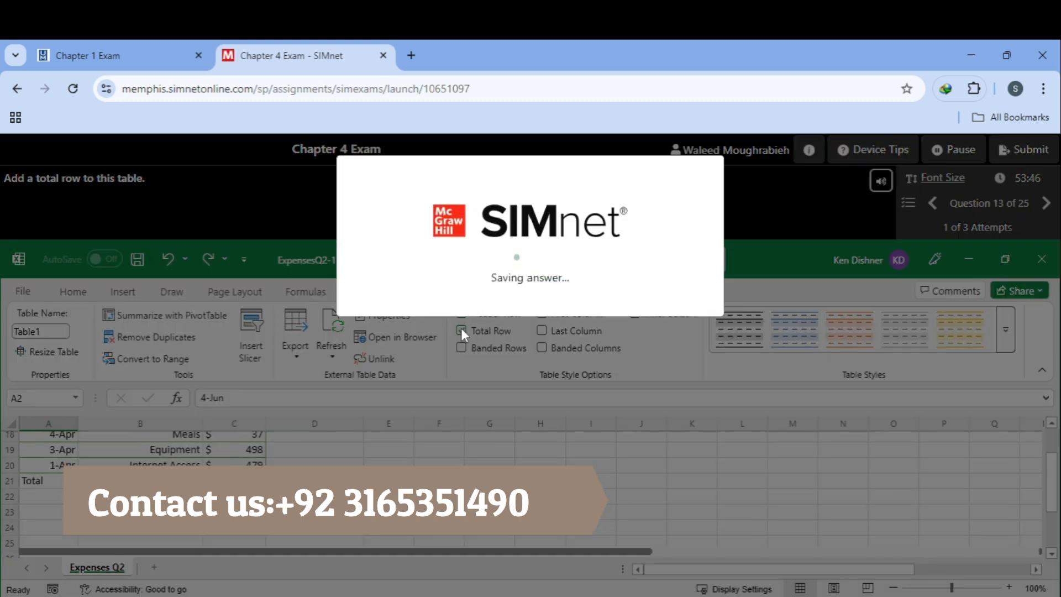
left_click(678, 304)
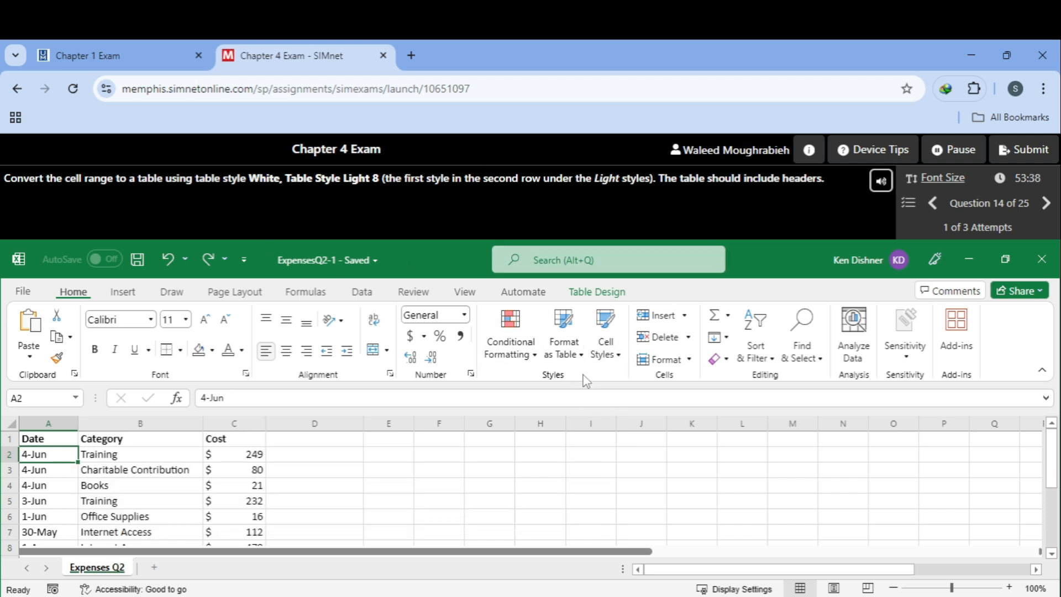
Step: Format the expenses range as a White, Table Style Light 8 table with headers
left_click(581, 356)
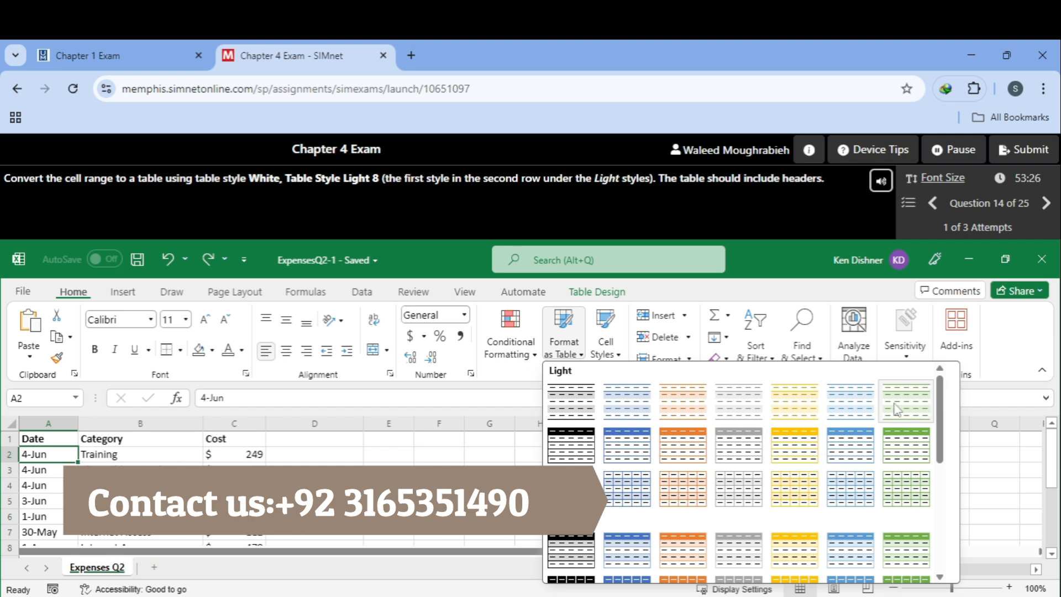
left_click(589, 452)
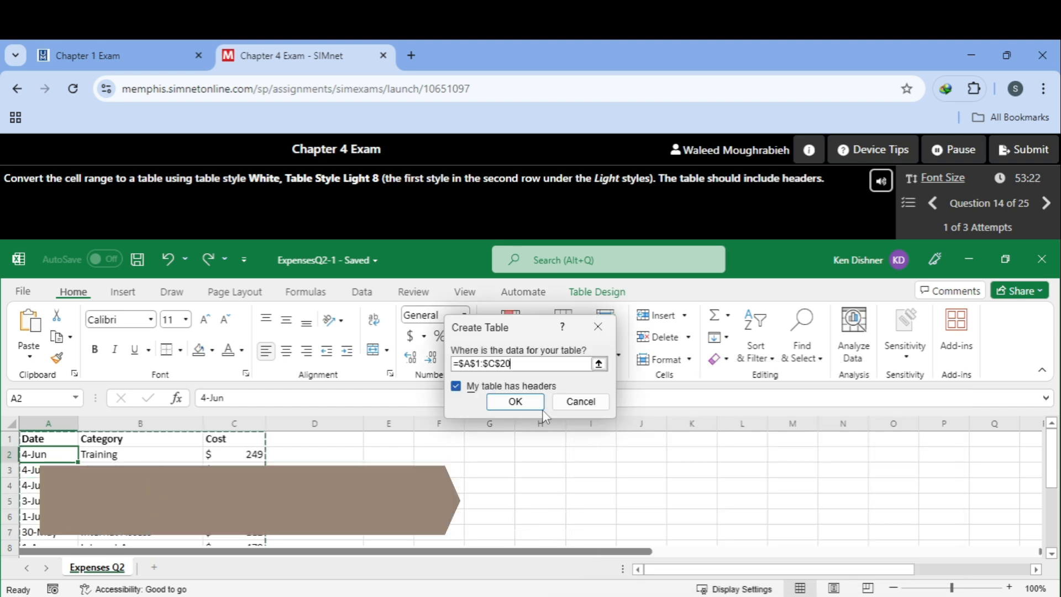
left_click(522, 399)
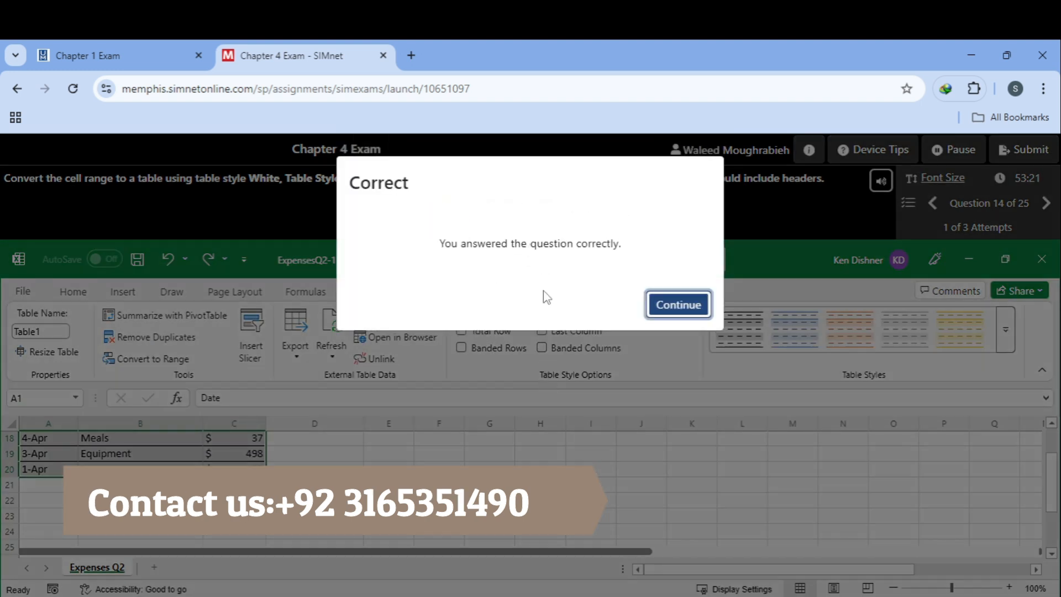
left_click(674, 306)
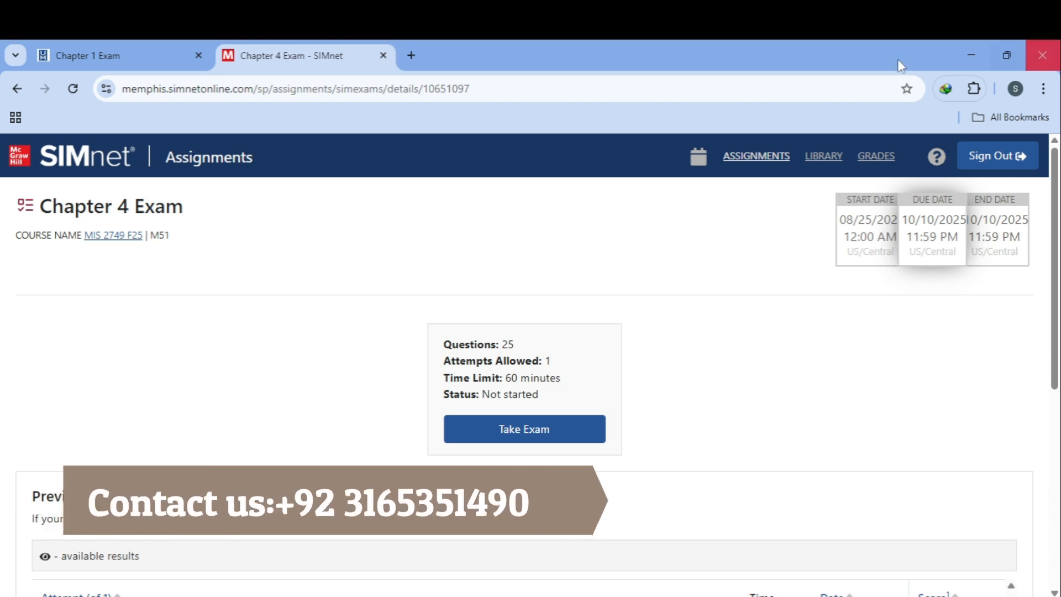
Step: Launch the Chapter 4 Exam and begin it from the agreement page at Question 1
left_click(557, 432)
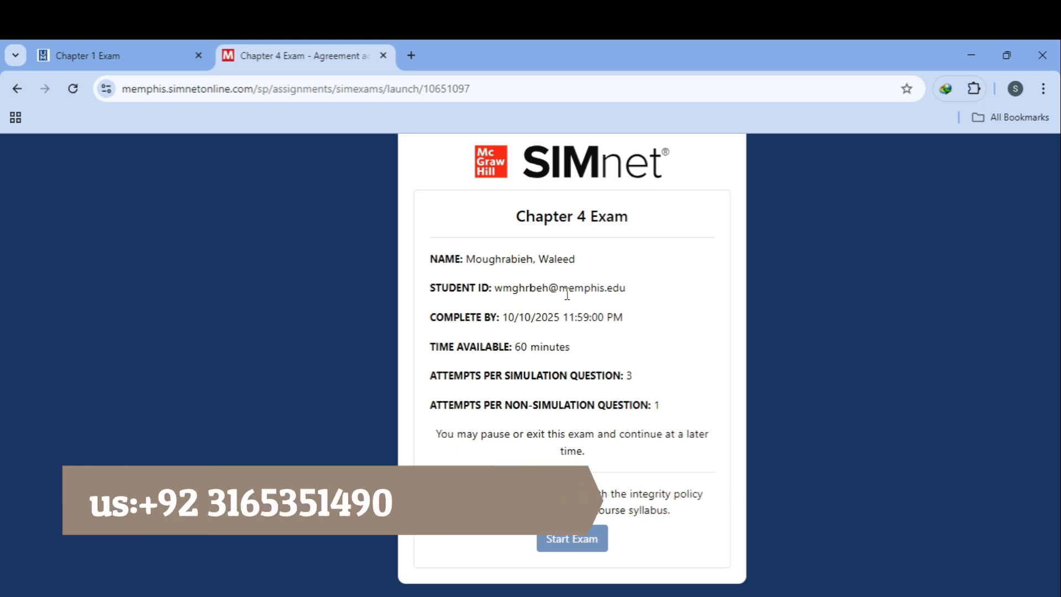
left_click(549, 539)
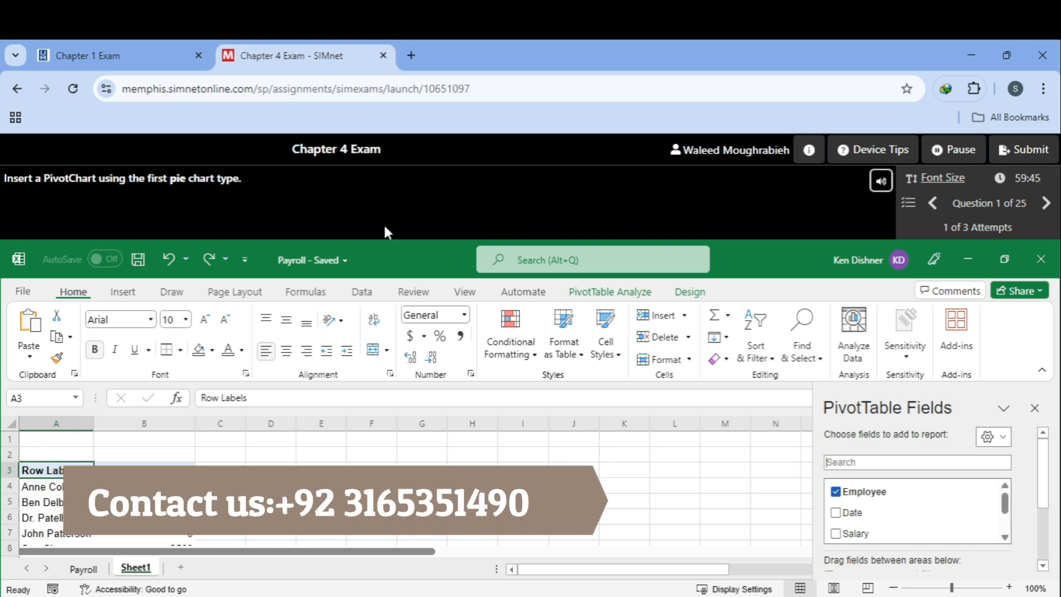
Step: Insert a first-subtype Pie PivotChart from the Payroll PivotTable and continue to question 2
left_click(622, 298)
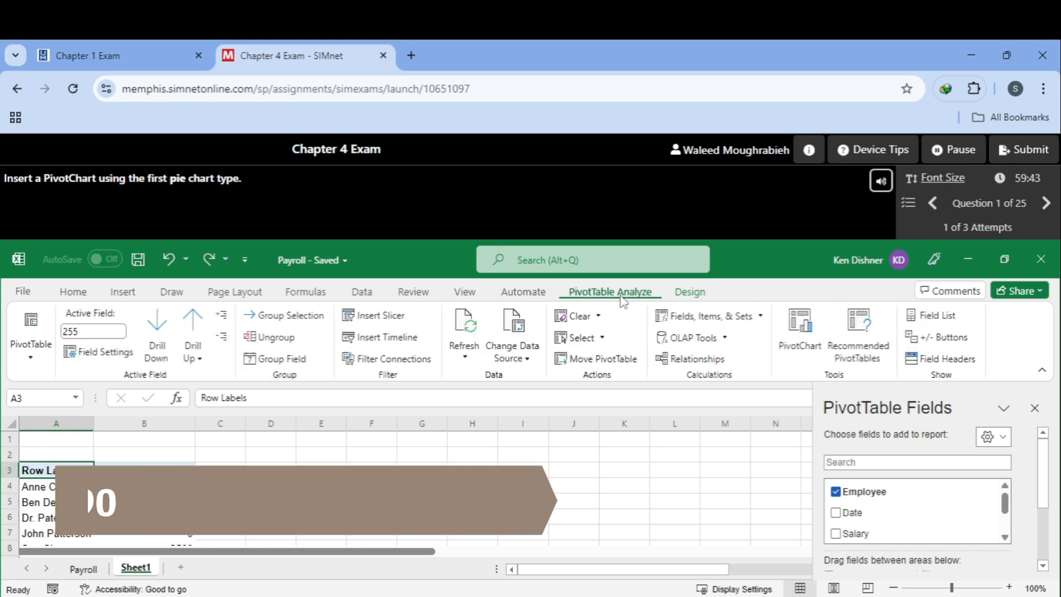
left_click(794, 346)
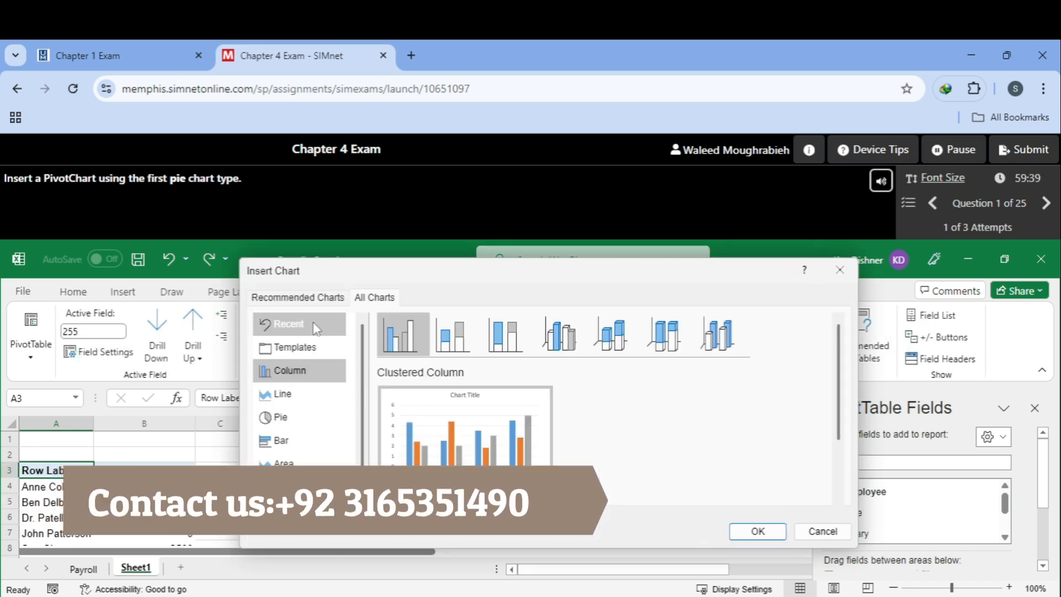
left_click(320, 422)
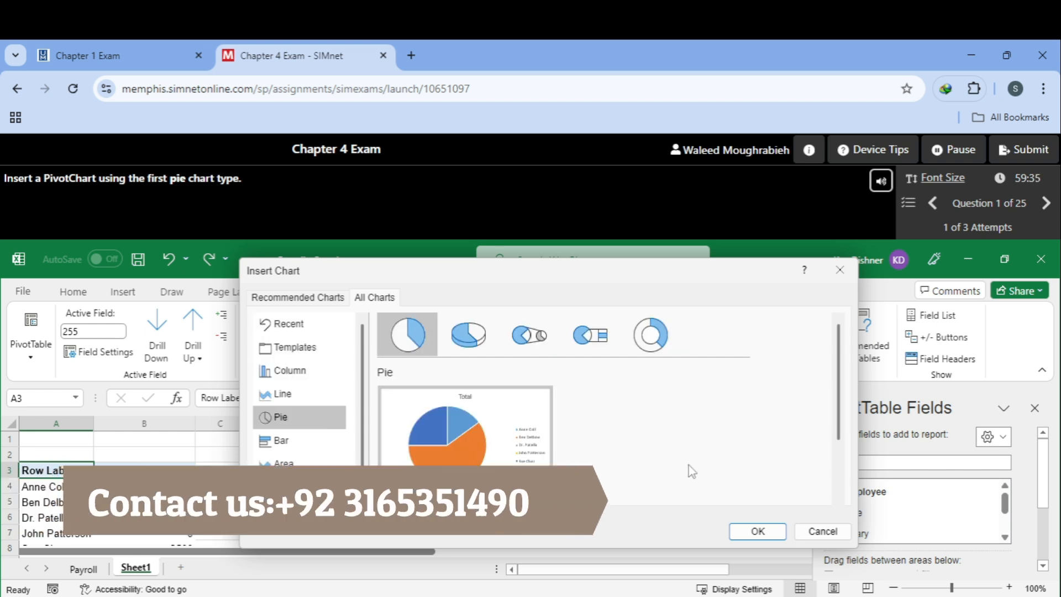
left_click(757, 531)
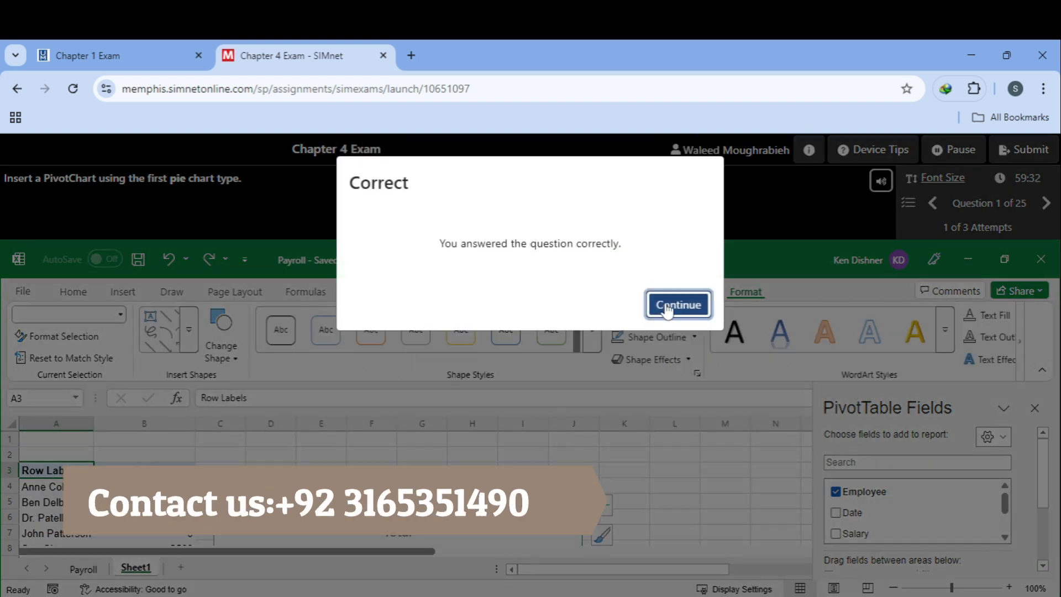
left_click(666, 307)
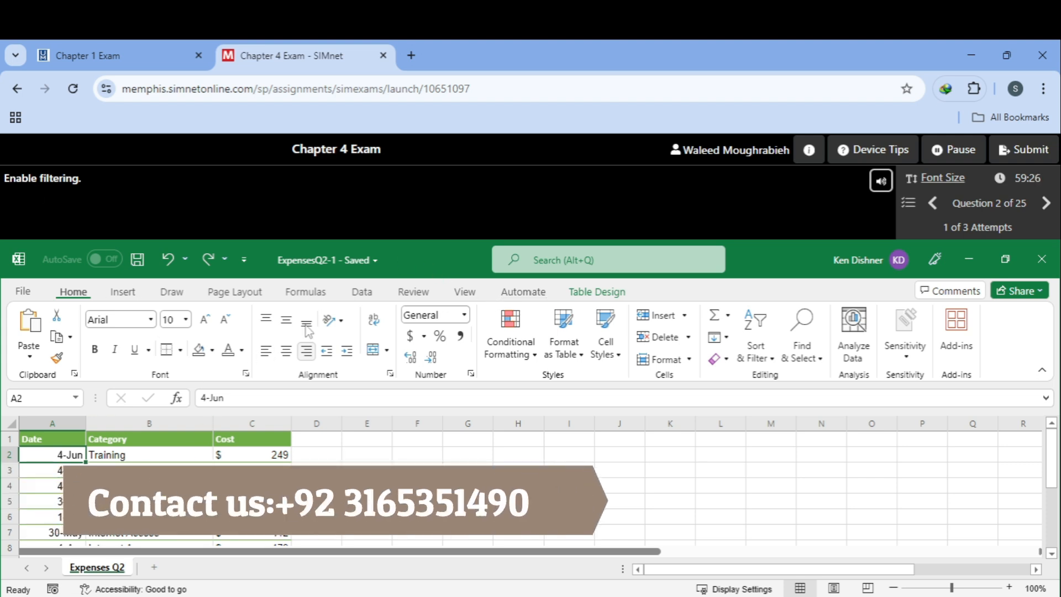
Step: Enable the Filter Button option for the ExpensesQ2 table and continue to question 3
left_click(608, 293)
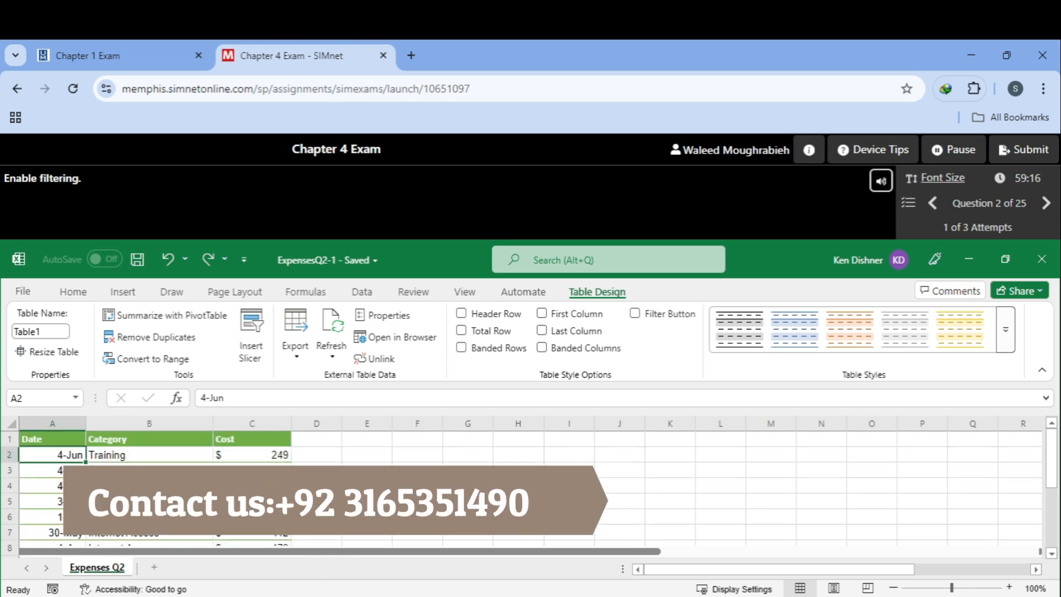
left_click(635, 320)
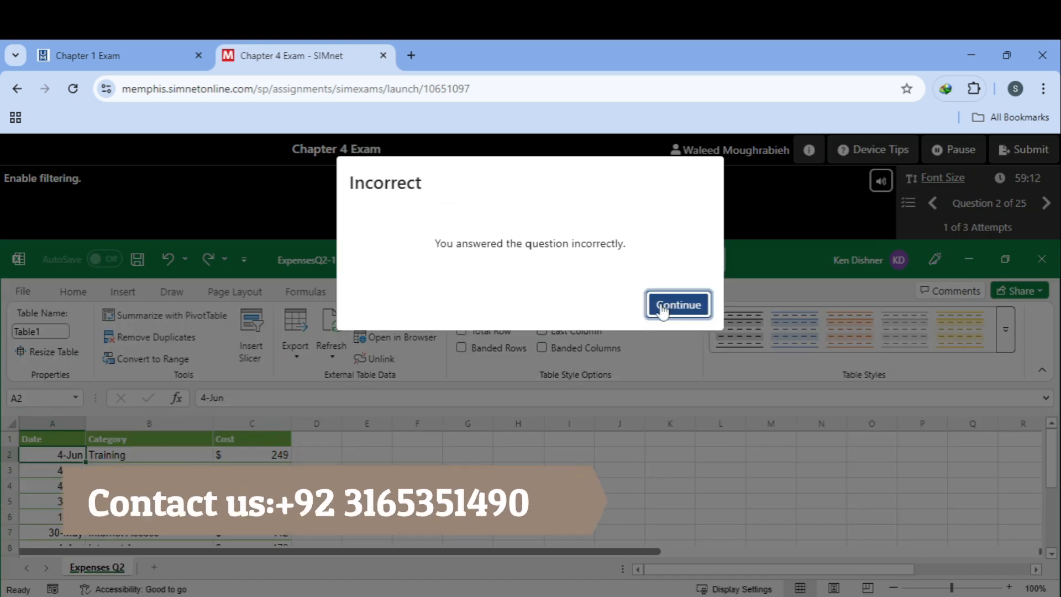
left_click(661, 309)
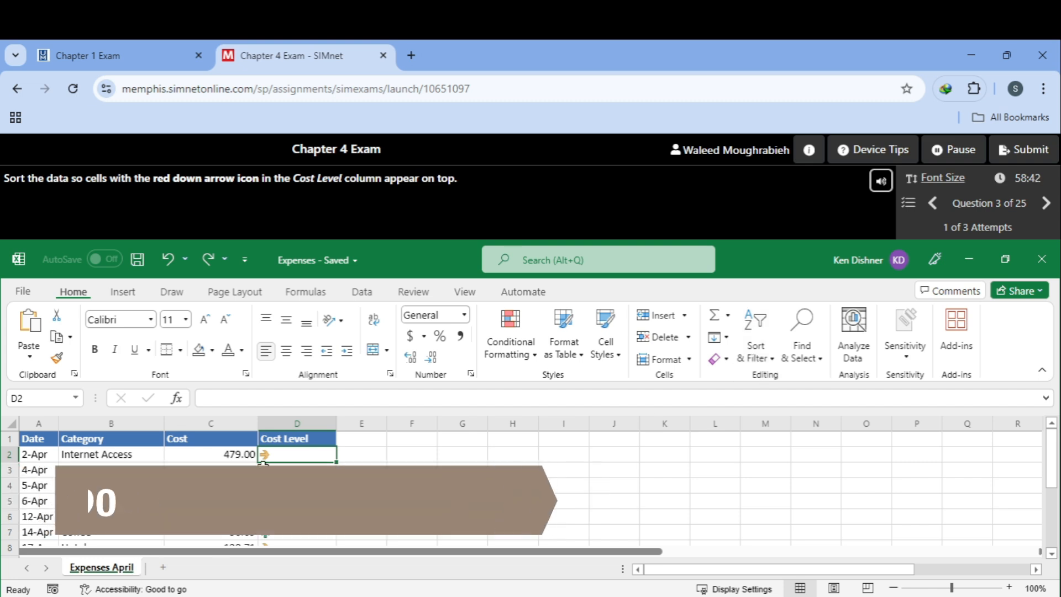
Step: Submit an incorrect attempt by selecting Cost Level cells, then return to question 3
left_click(283, 439)
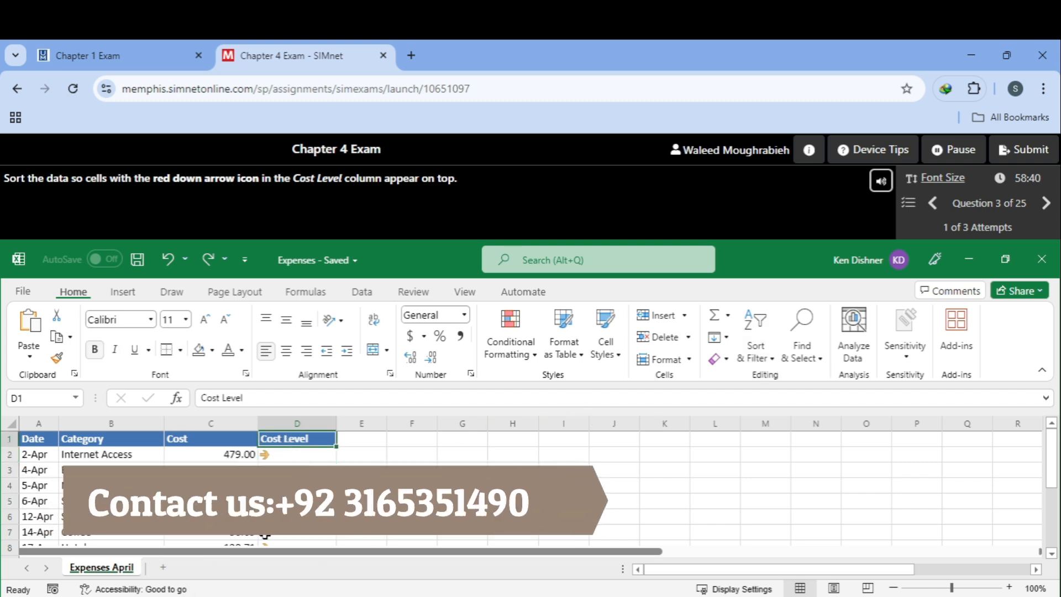
left_click(302, 456)
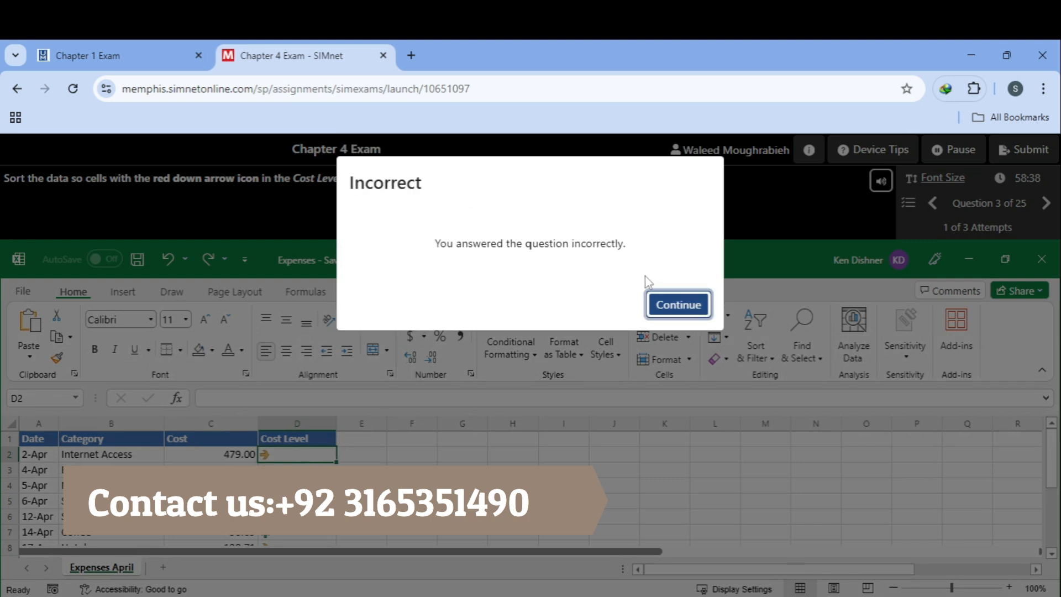
left_click(672, 304)
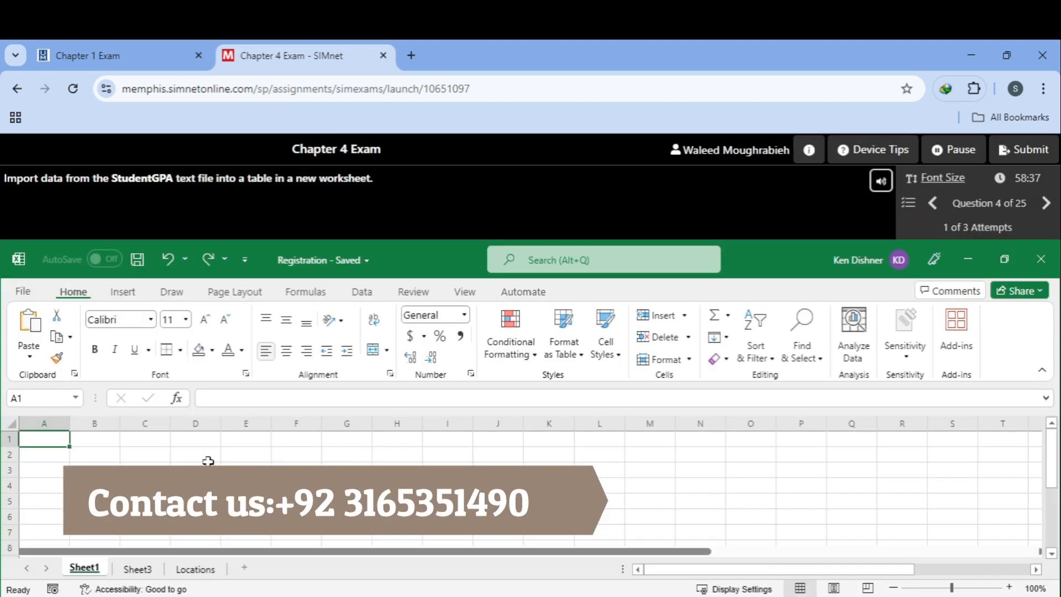
left_click(932, 204)
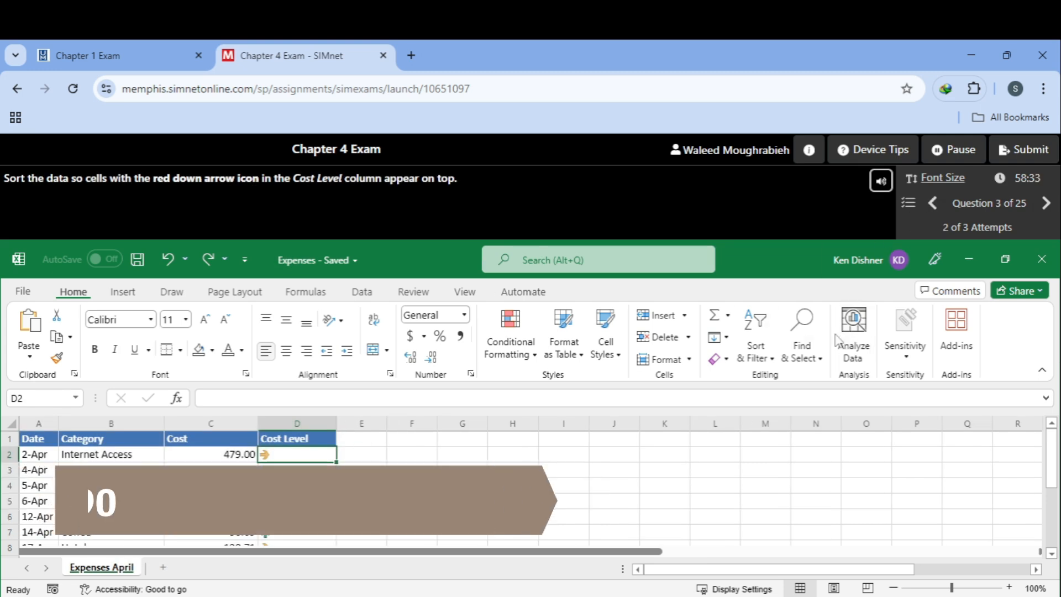
Step: In Custom Sort, set the sort column to Cost Level
left_click(763, 356)
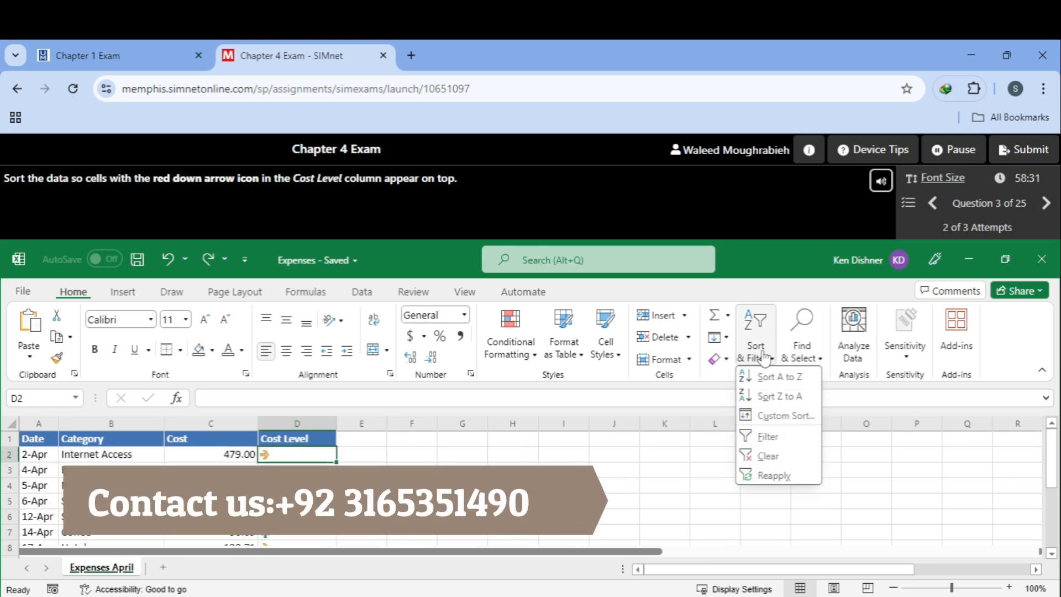
left_click(783, 416)
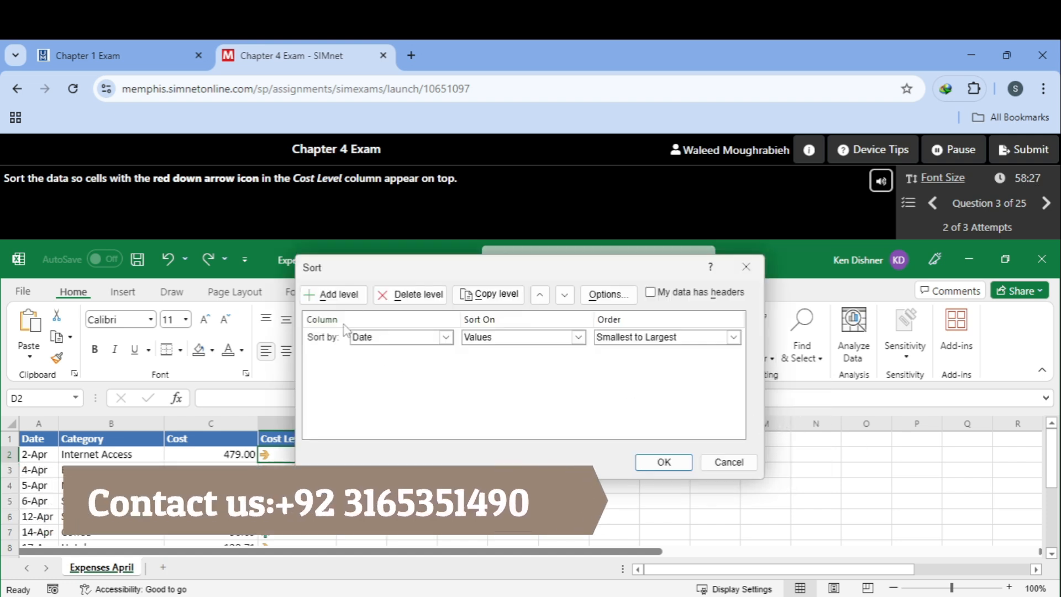
left_click(393, 337)
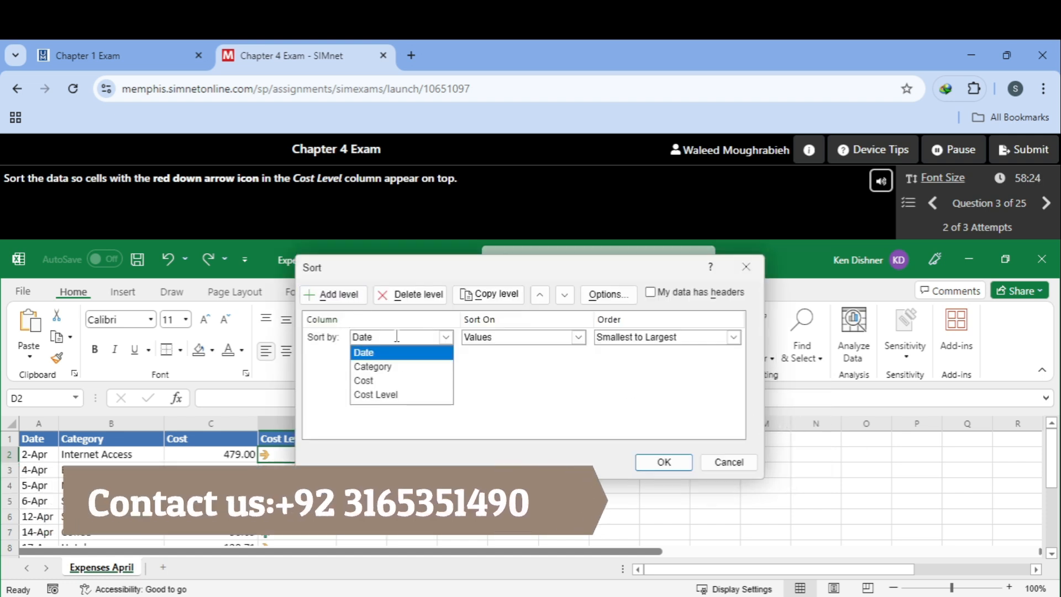
left_click(405, 394)
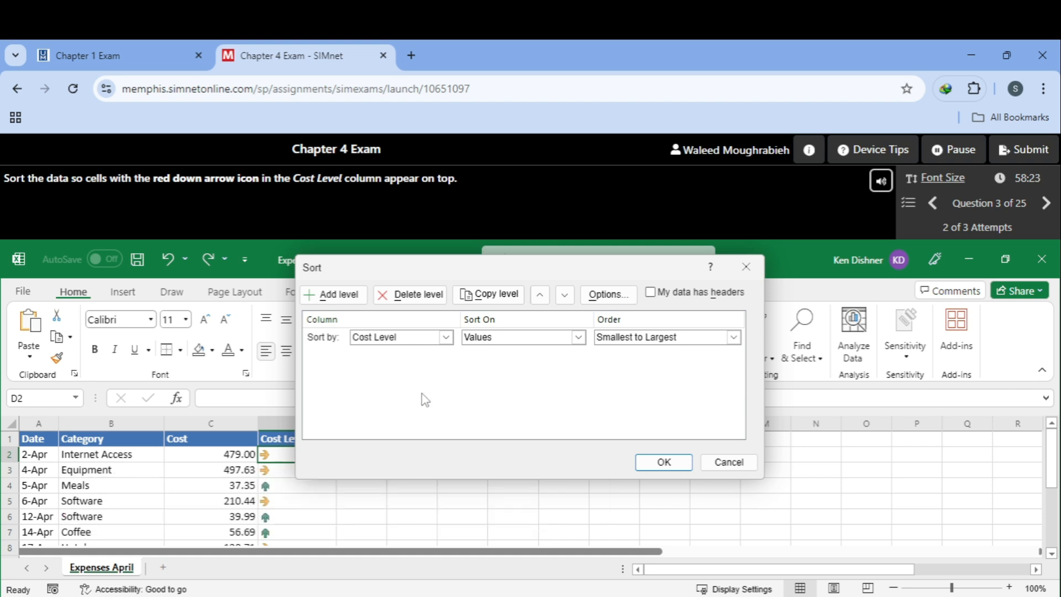
left_click(678, 337)
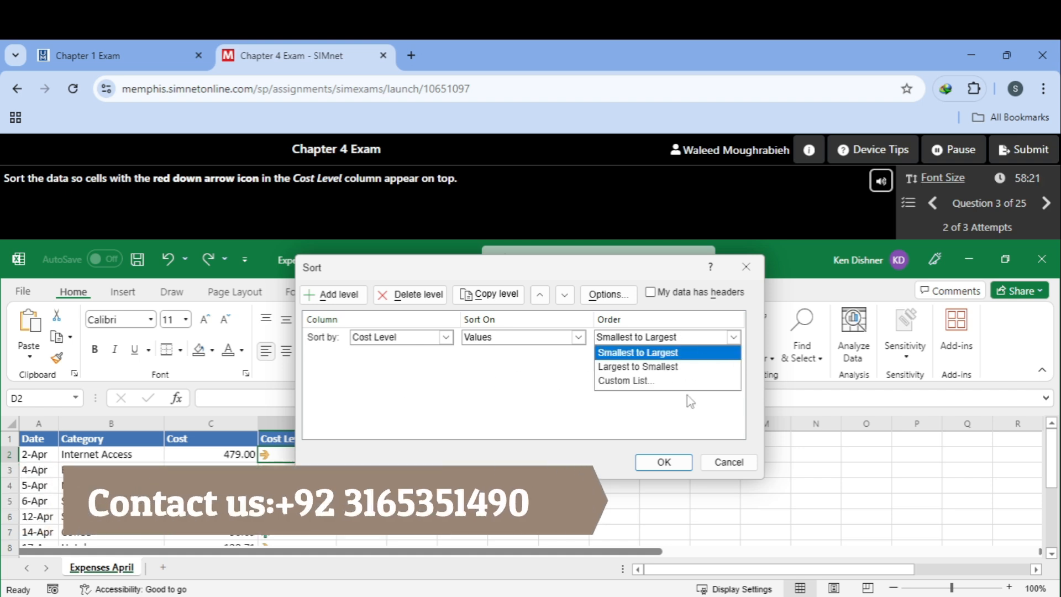
left_click(664, 379)
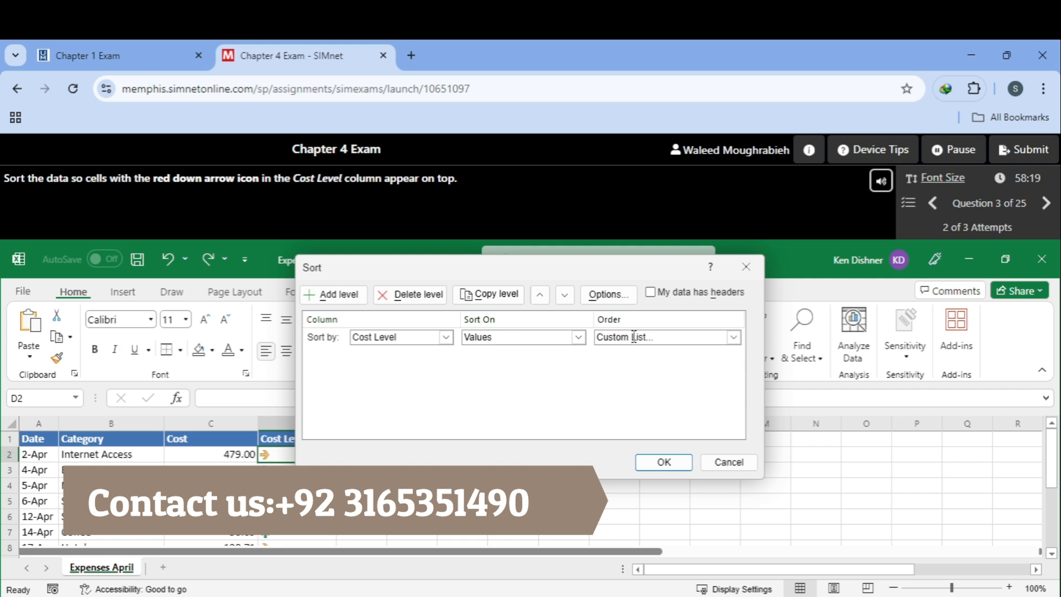
left_click(633, 337)
left_click(648, 387)
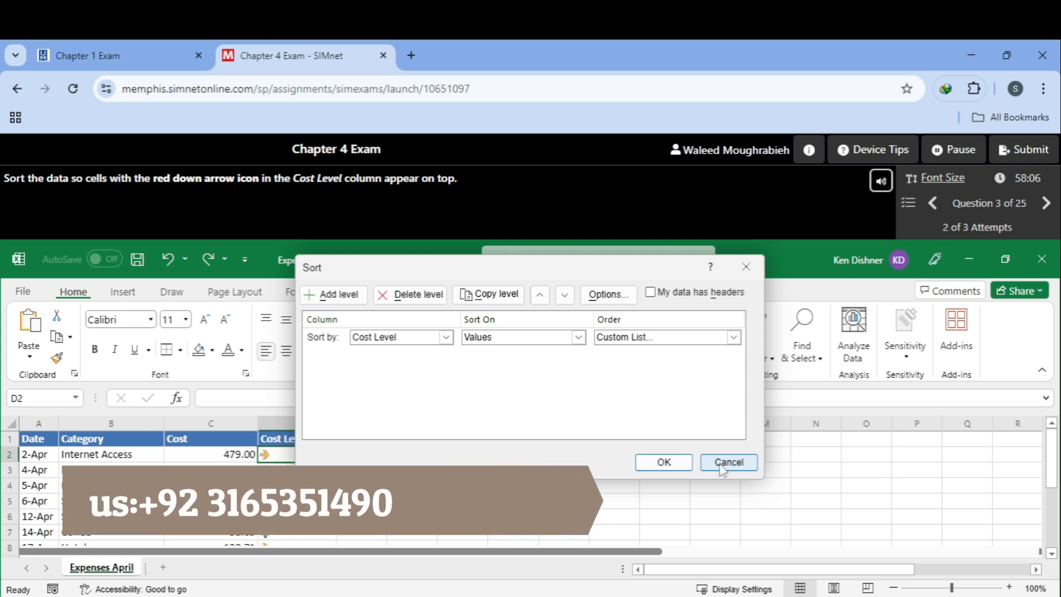
Step: Sort on Cell Icon with the red down arrow On Top, apply it, and continue
left_click(578, 337)
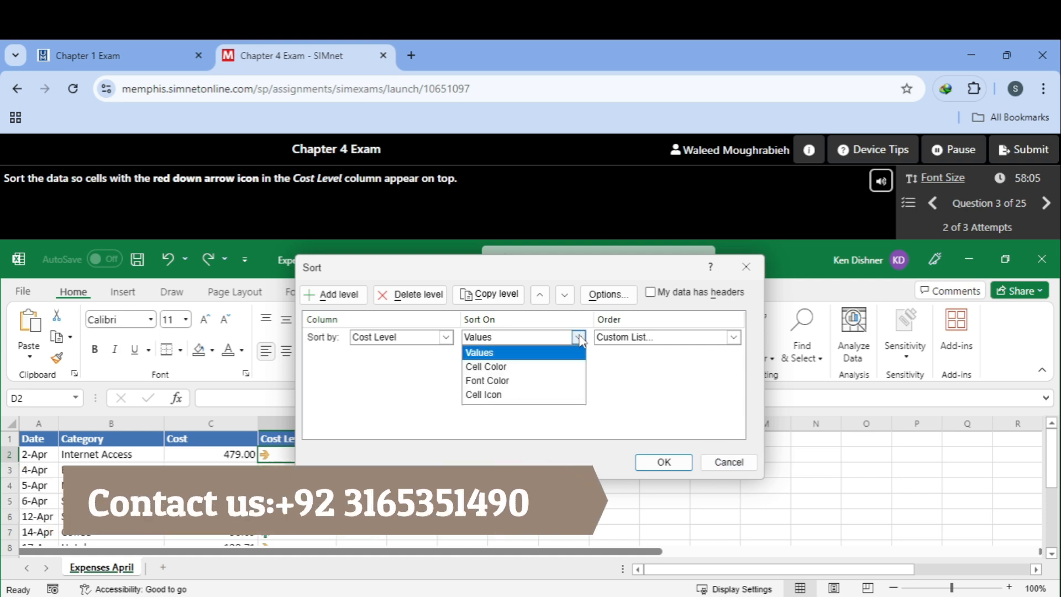
left_click(546, 395)
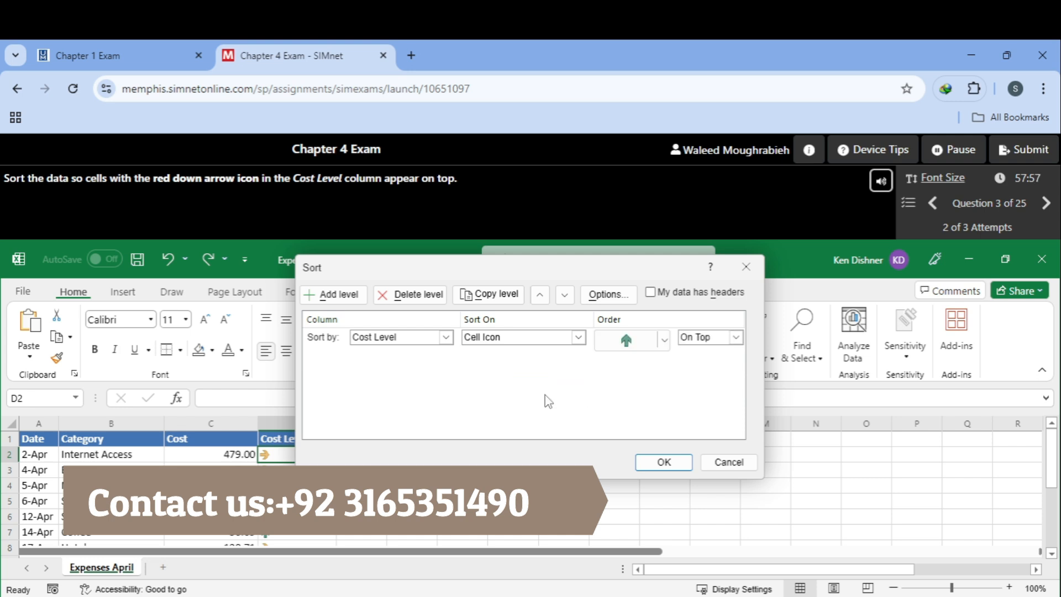
left_click(640, 350)
left_click(649, 366)
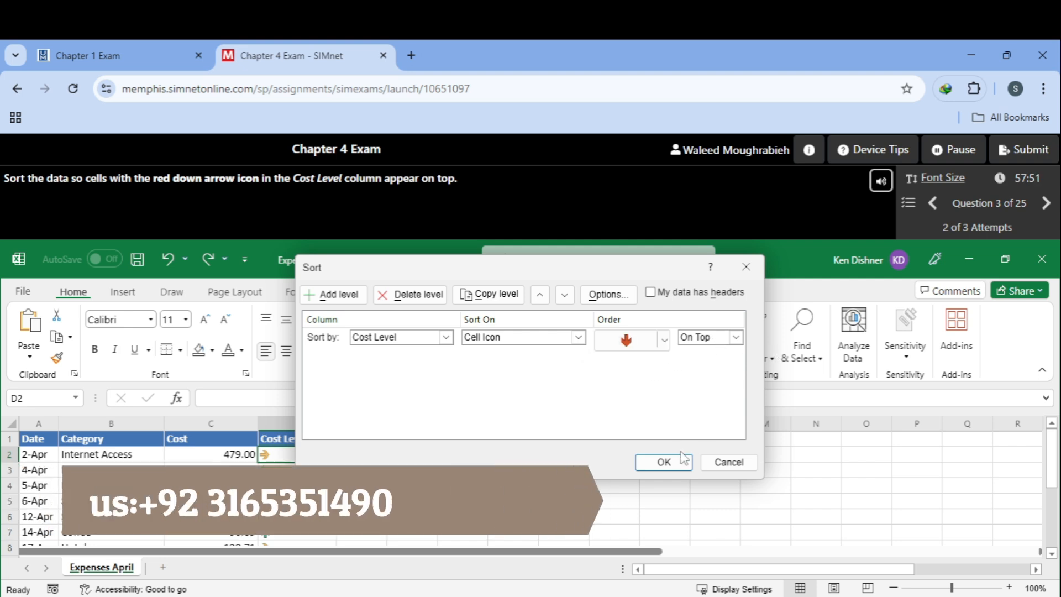
left_click(663, 462)
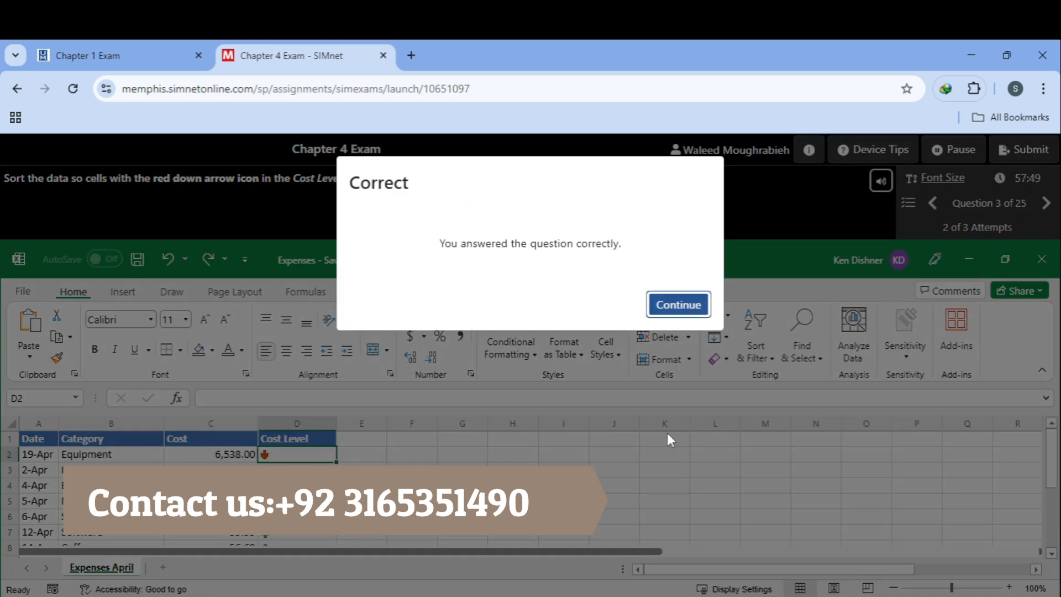
left_click(679, 306)
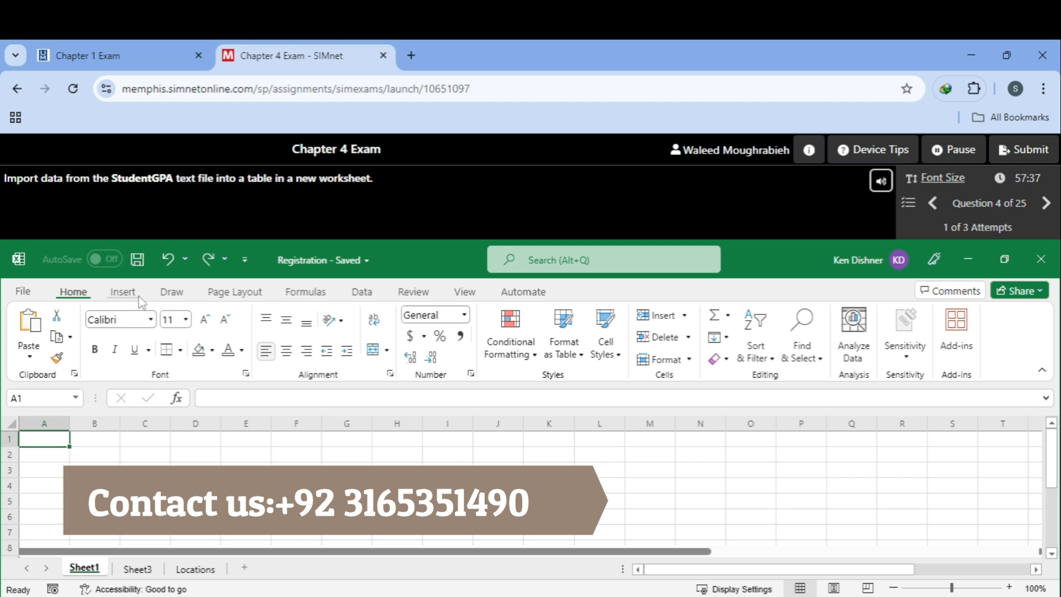
Step: Import the StudentGPA text file from the Data tools for preview
left_click(361, 292)
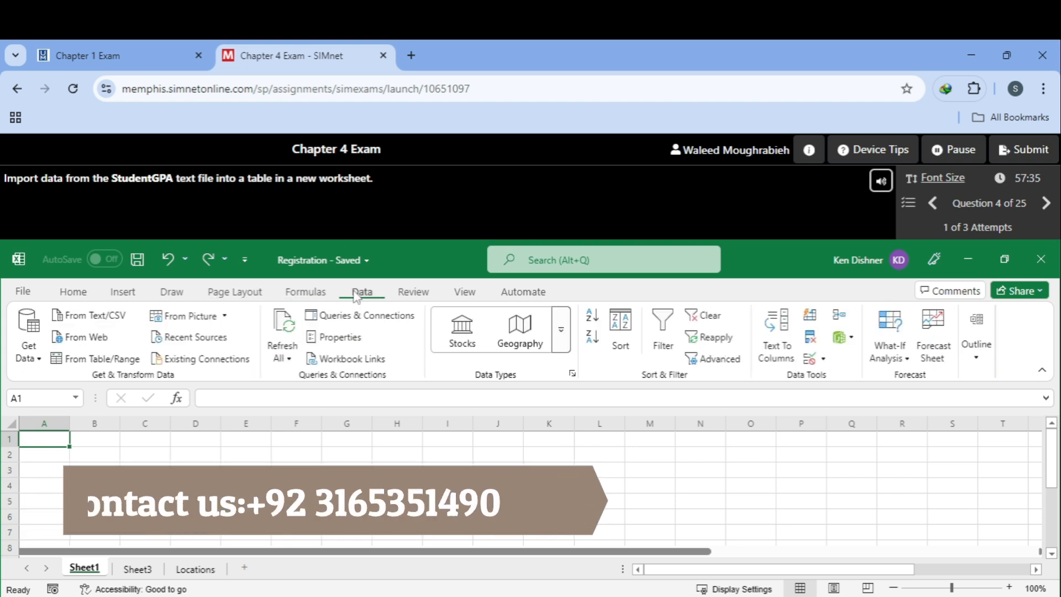
left_click(94, 316)
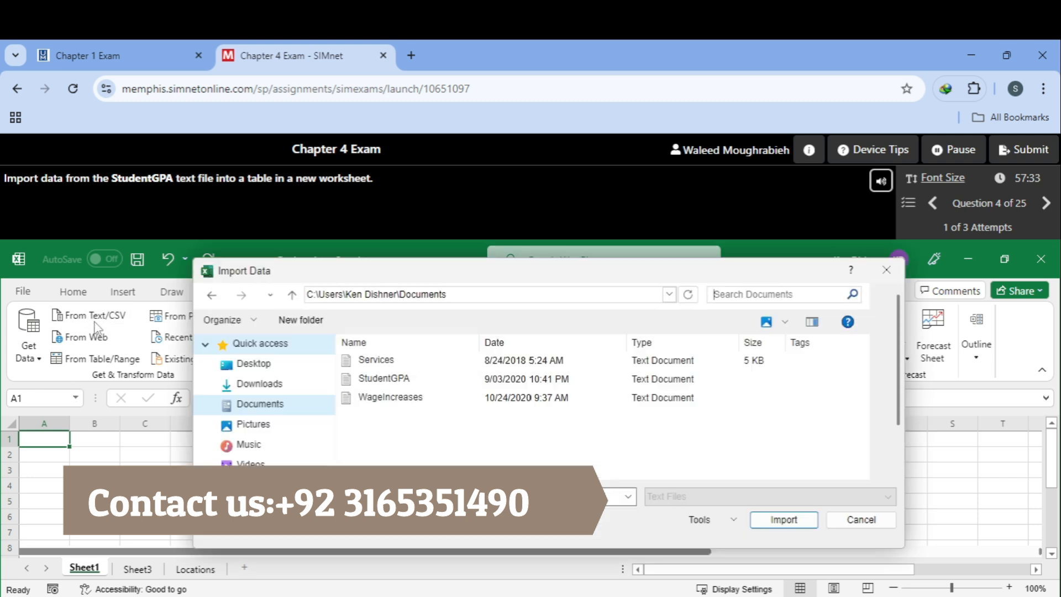
left_click(453, 381)
left_click(782, 519)
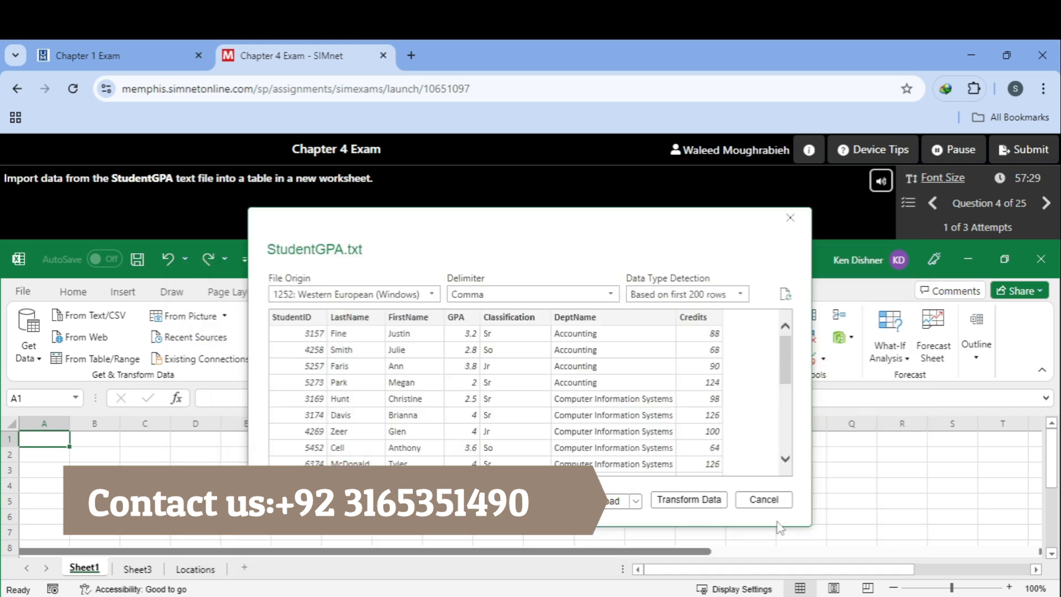
Step: Load the StudentGPA data as a Table on a new worksheet and continue
left_click(637, 503)
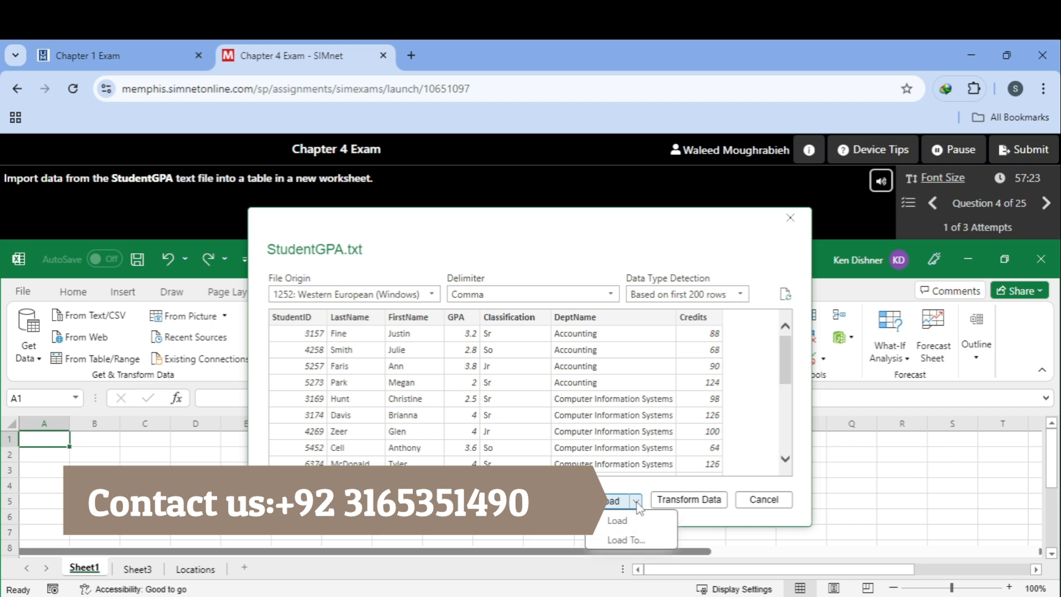
left_click(642, 543)
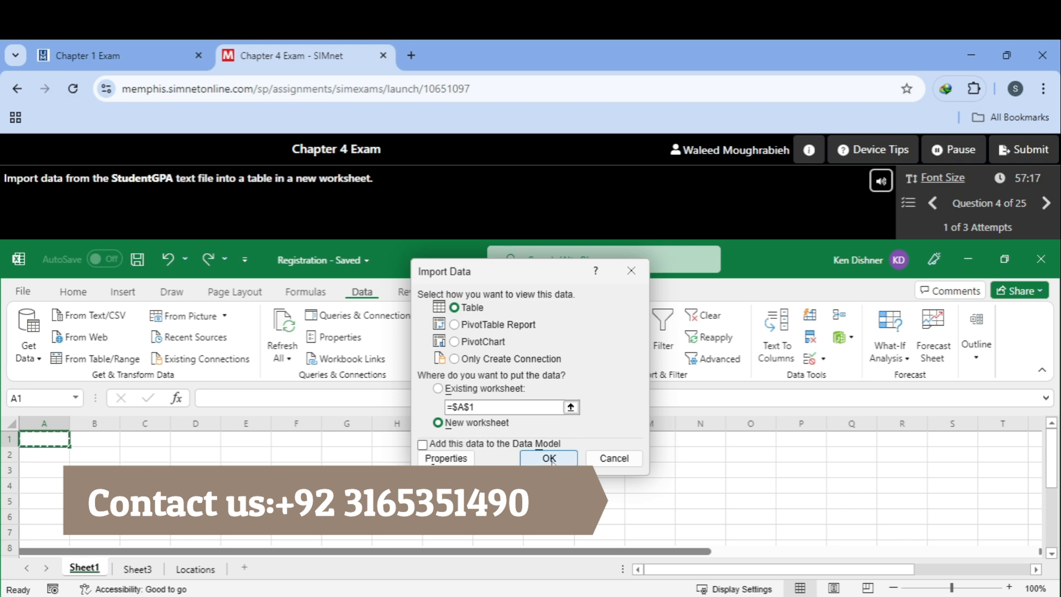
left_click(550, 458)
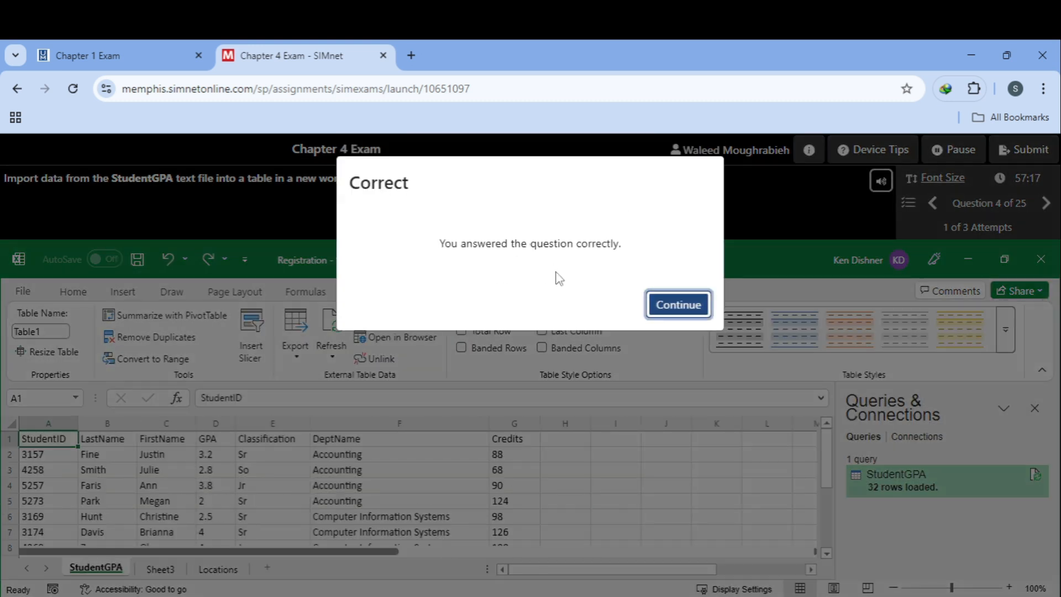
left_click(659, 305)
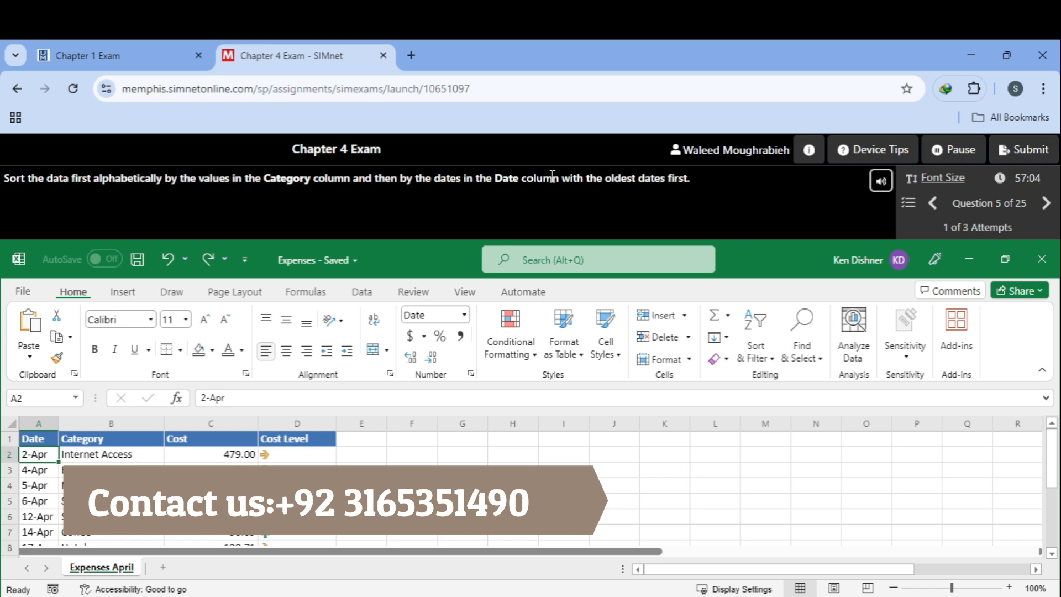
Step: Custom-sort expenses by Category A to Z, then Date Oldest to Newest, and continue
left_click(756, 354)
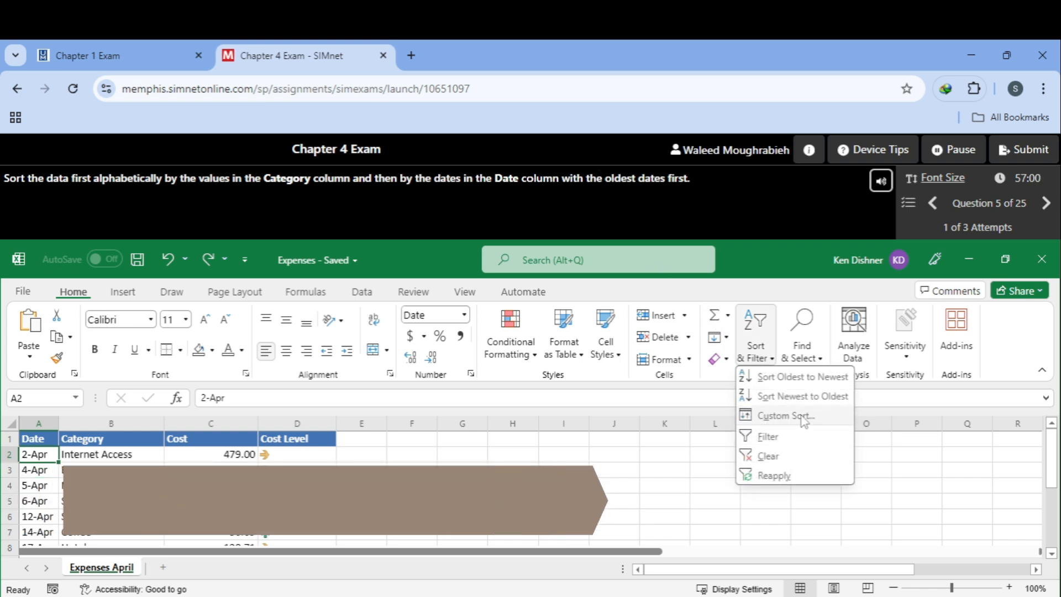
left_click(794, 414)
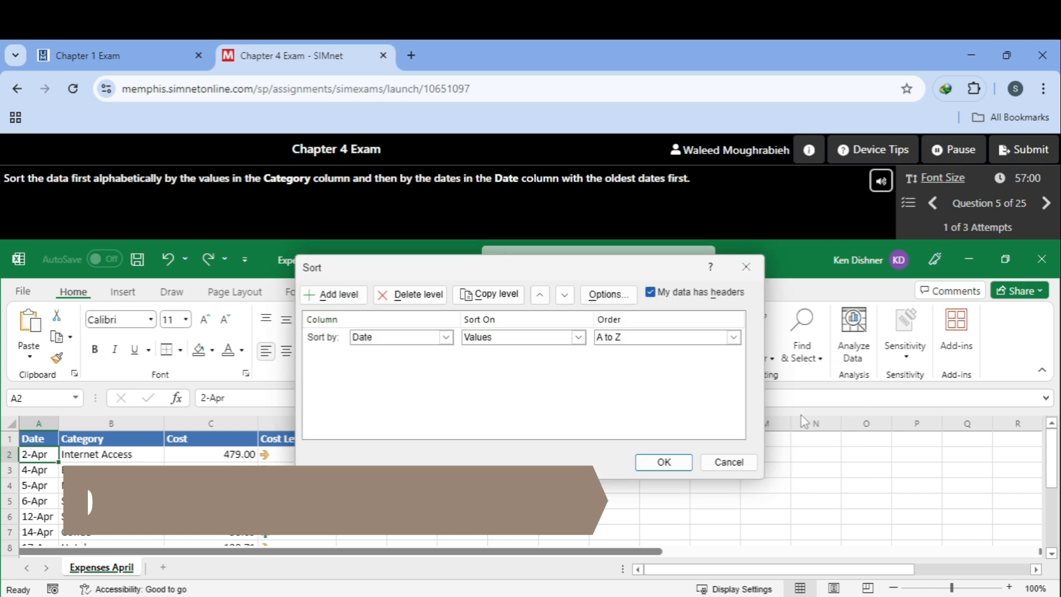
left_click(451, 340)
left_click(431, 367)
left_click(345, 294)
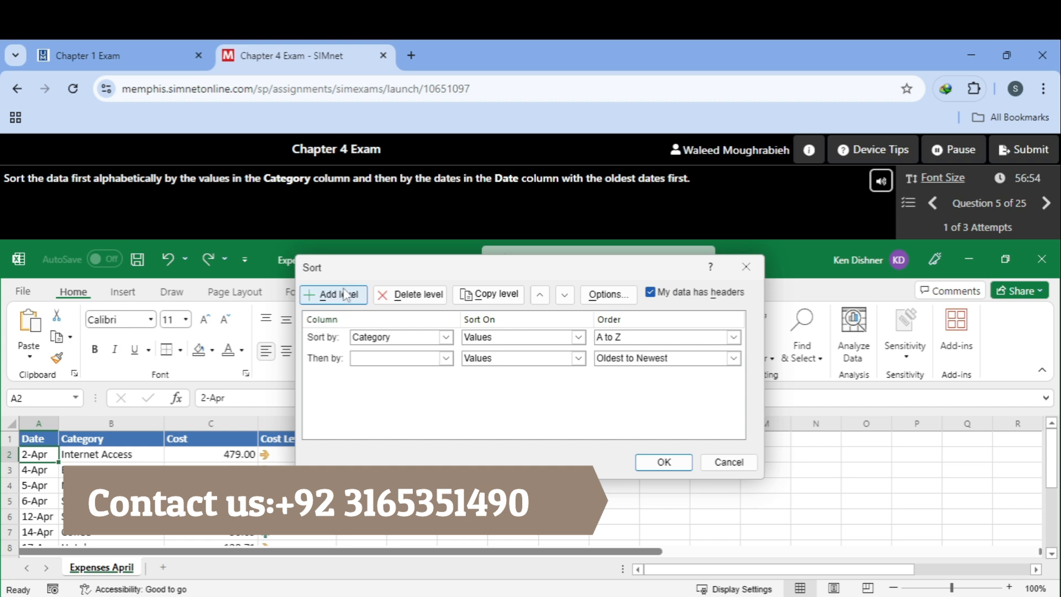
left_click(445, 358)
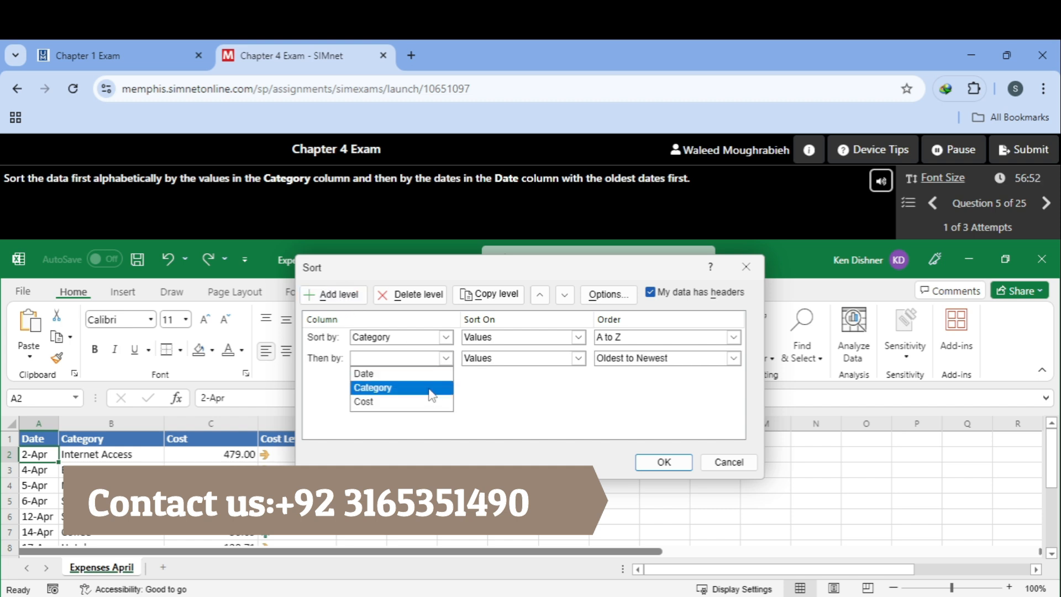
left_click(434, 374)
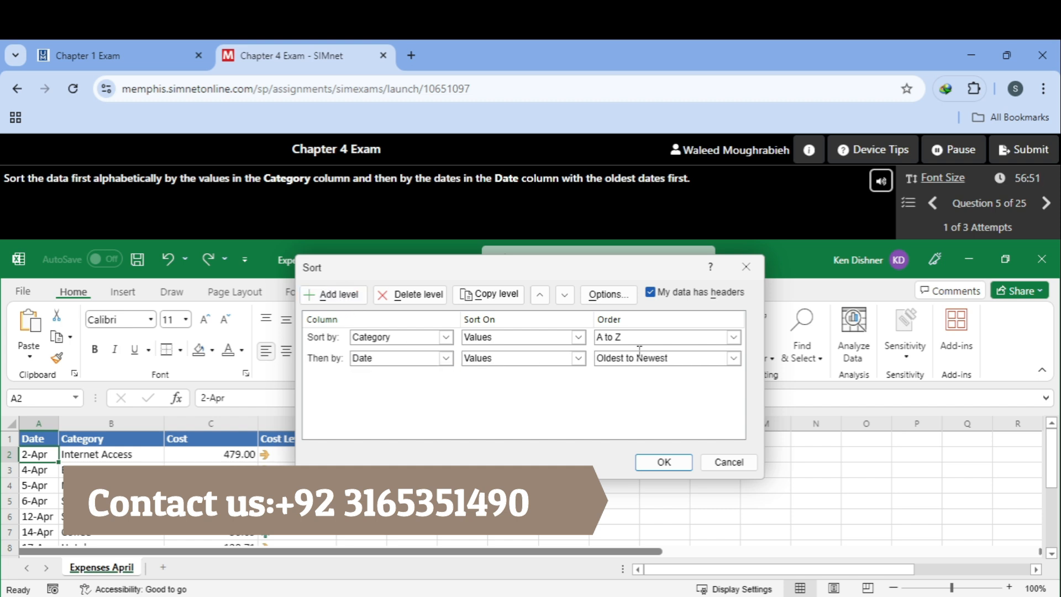
left_click(662, 462)
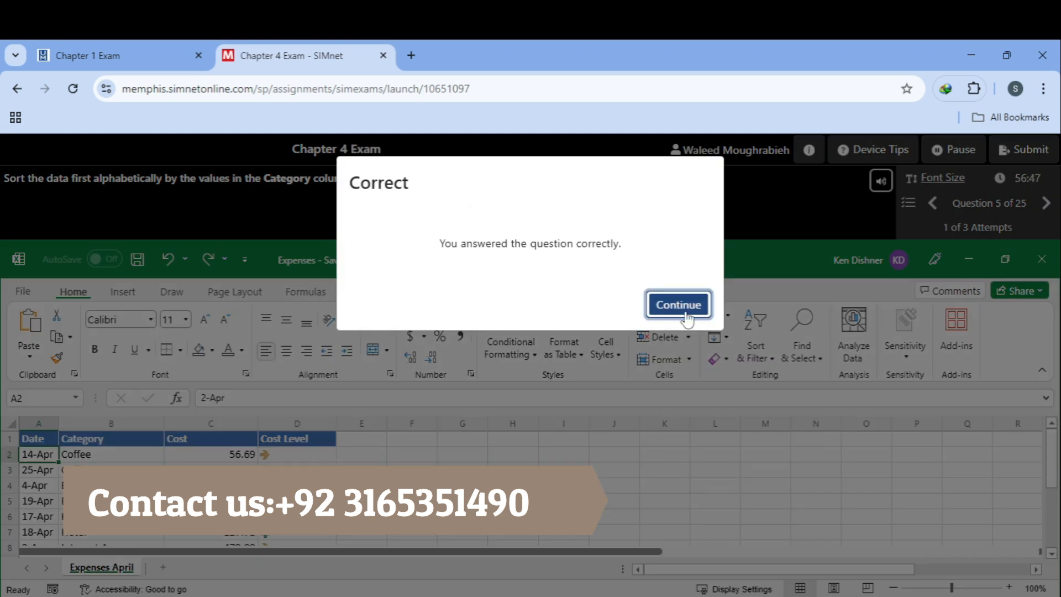
left_click(685, 317)
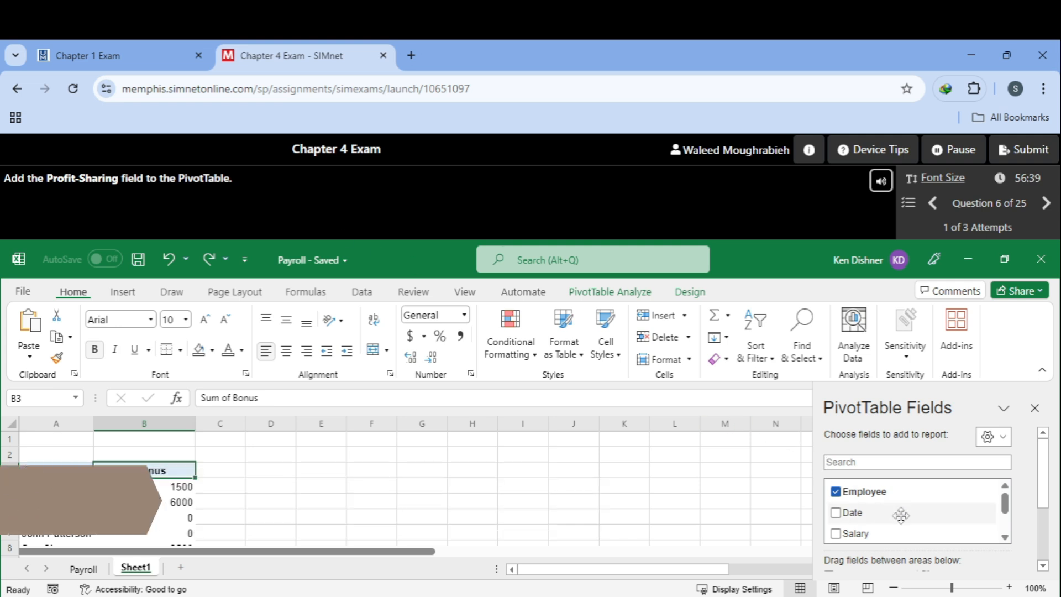
Step: Check Profit-Sharing in the PivotTable Fields list and continue to question 7
scroll(899, 511, "down", 2)
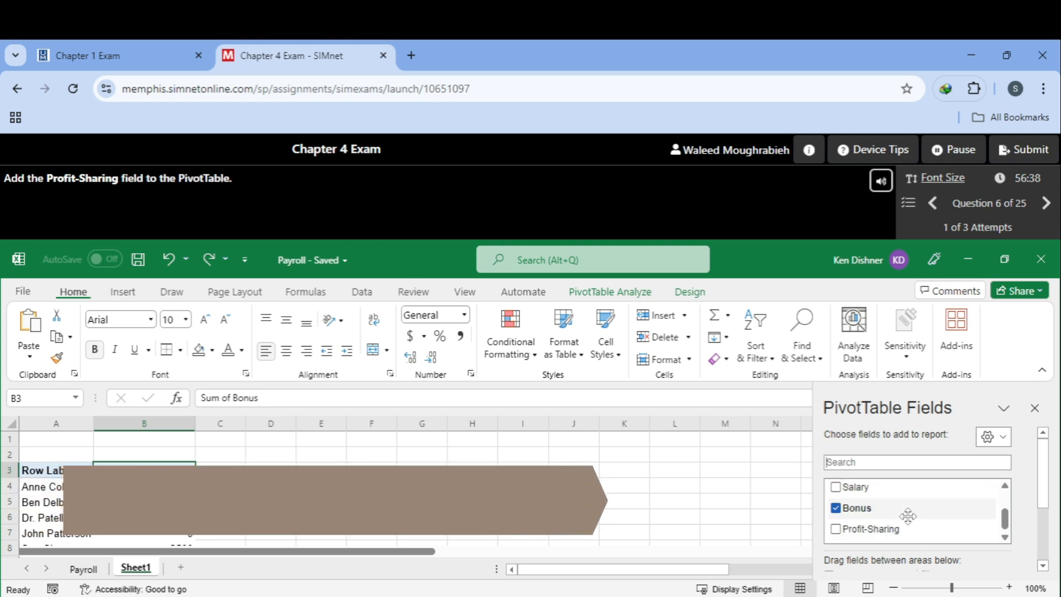
left_click(835, 529)
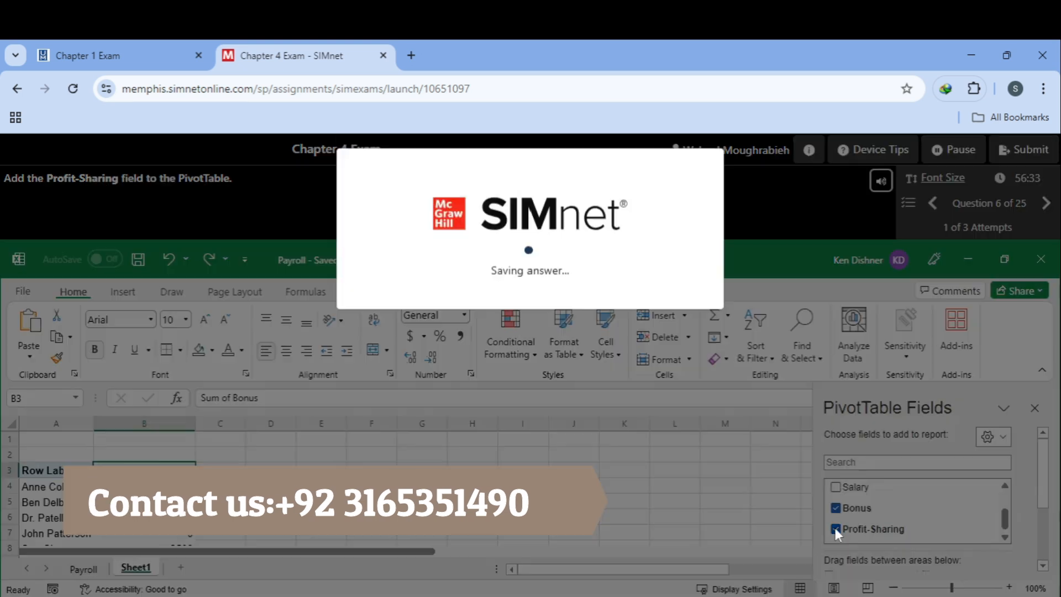
left_click(685, 317)
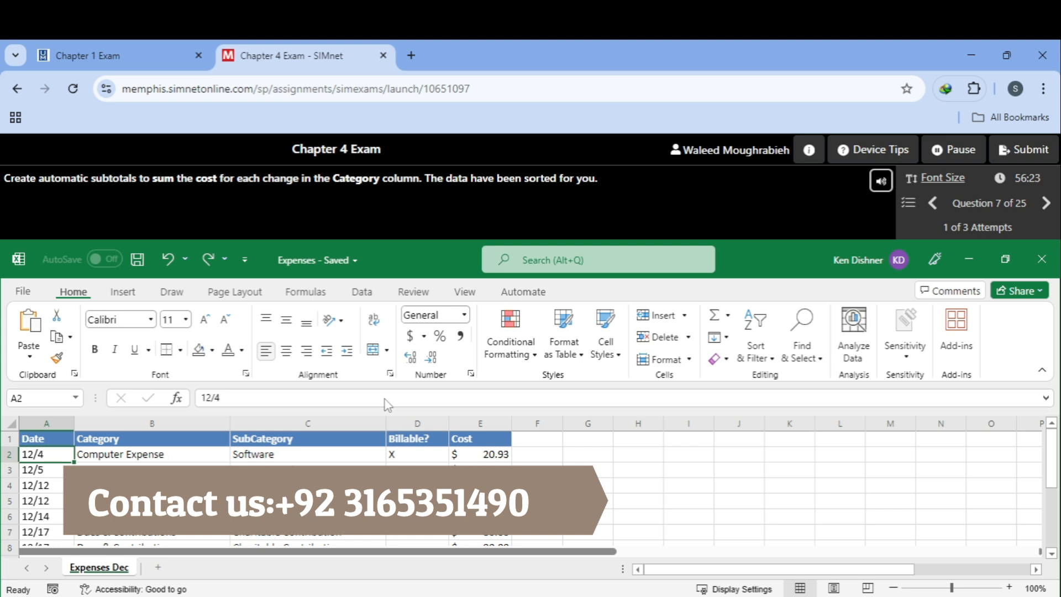
Step: Add Sum subtotals of Cost at each change in Category, then continue to Question 8
left_click(359, 293)
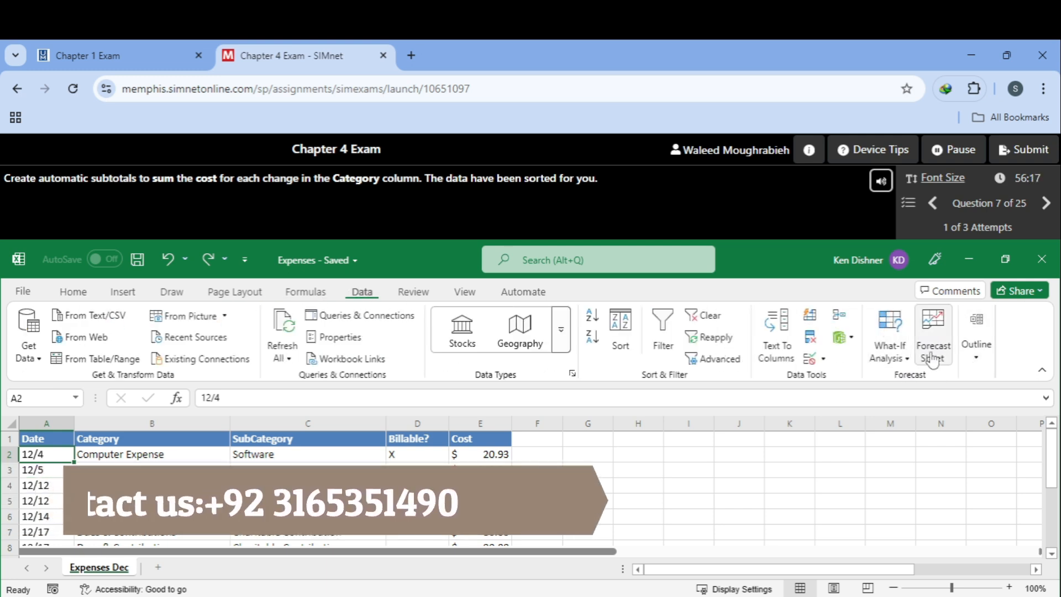
left_click(974, 348)
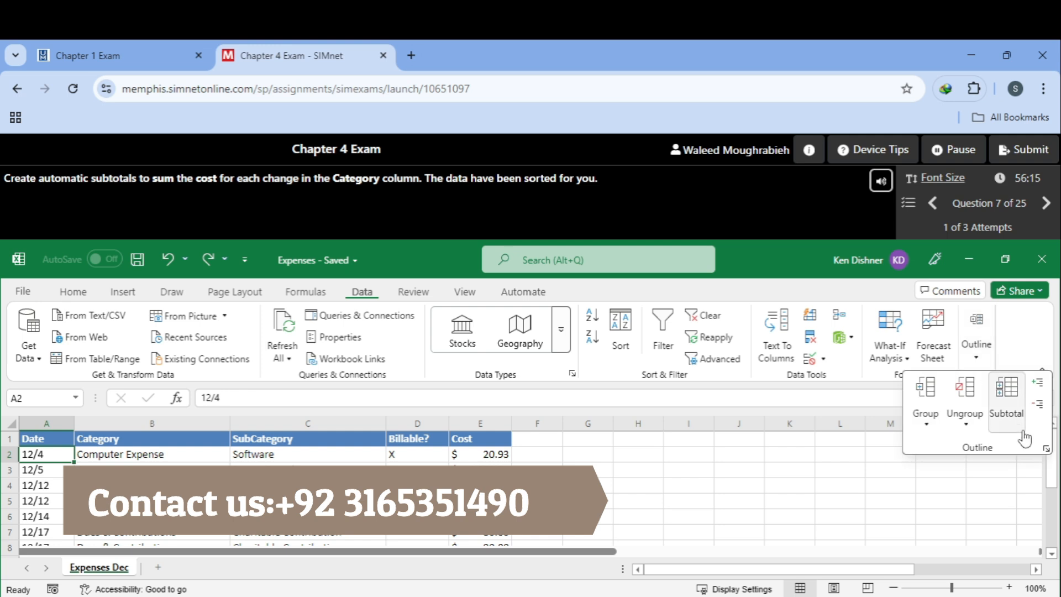
left_click(1006, 396)
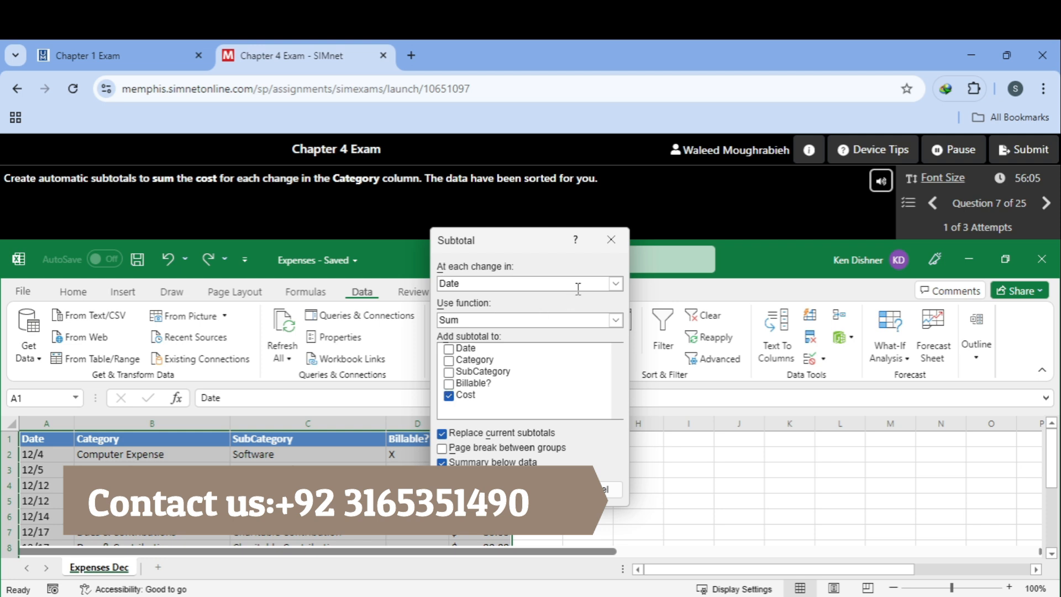
left_click(614, 284)
left_click(547, 310)
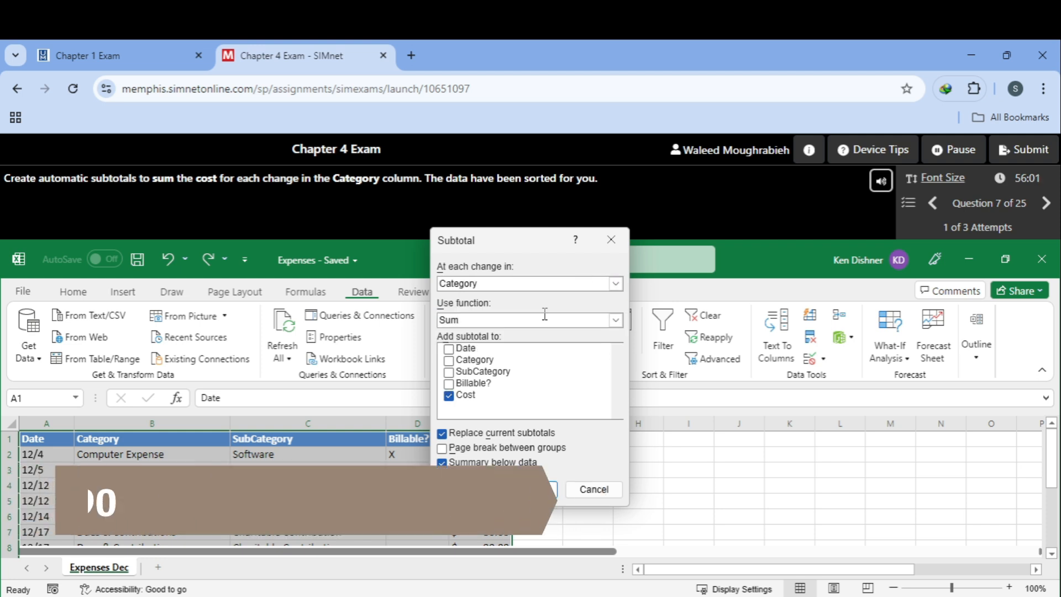
left_click_drag(486, 252, 603, 244)
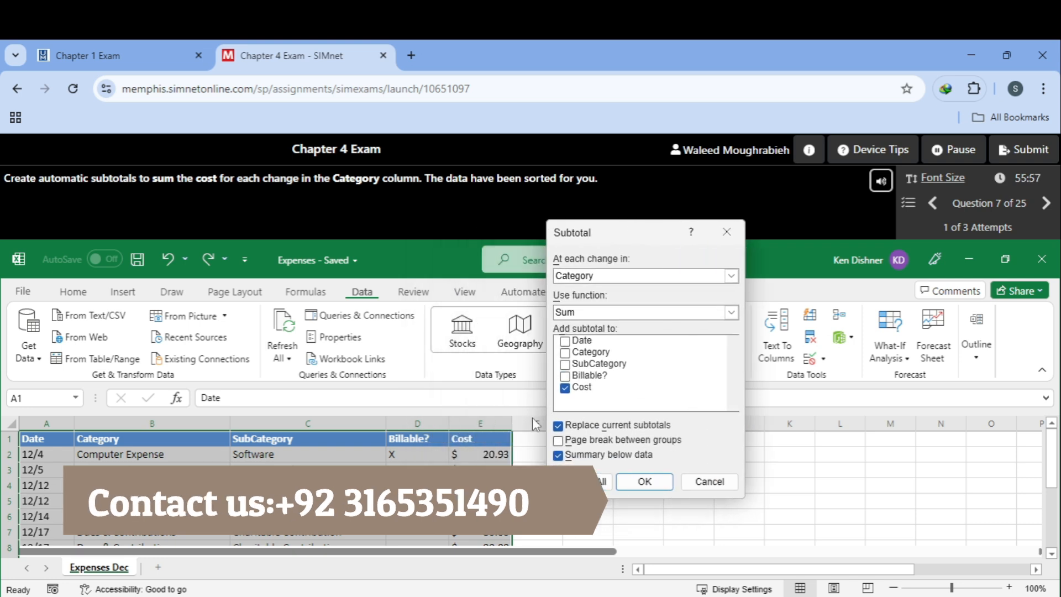
left_click(644, 481)
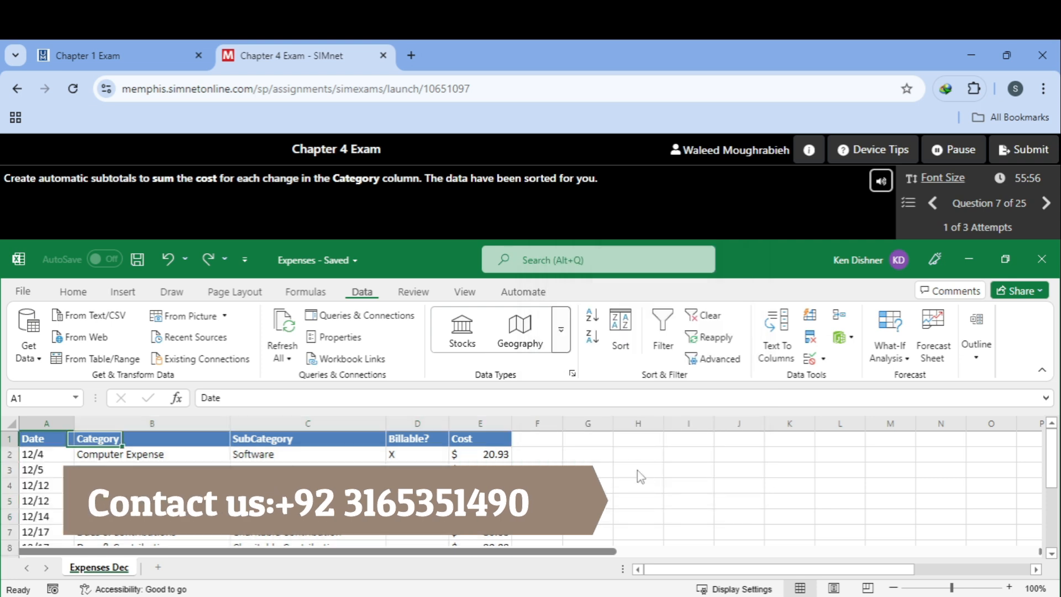
left_click(675, 314)
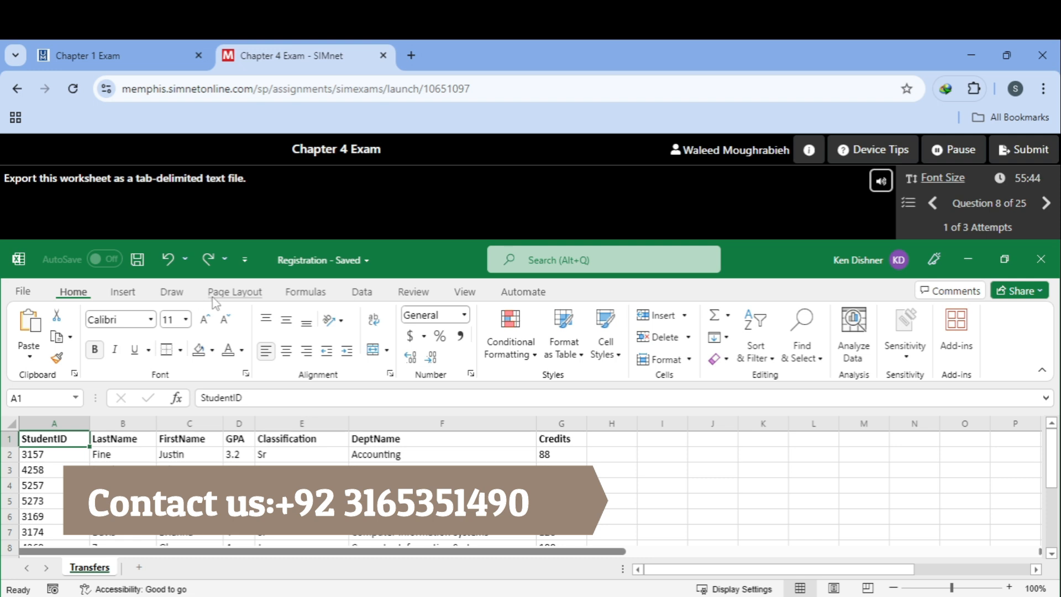
Step: Save the Transfers worksheet as a Text (Tab delimited) file, then continue to Question 9
left_click(362, 295)
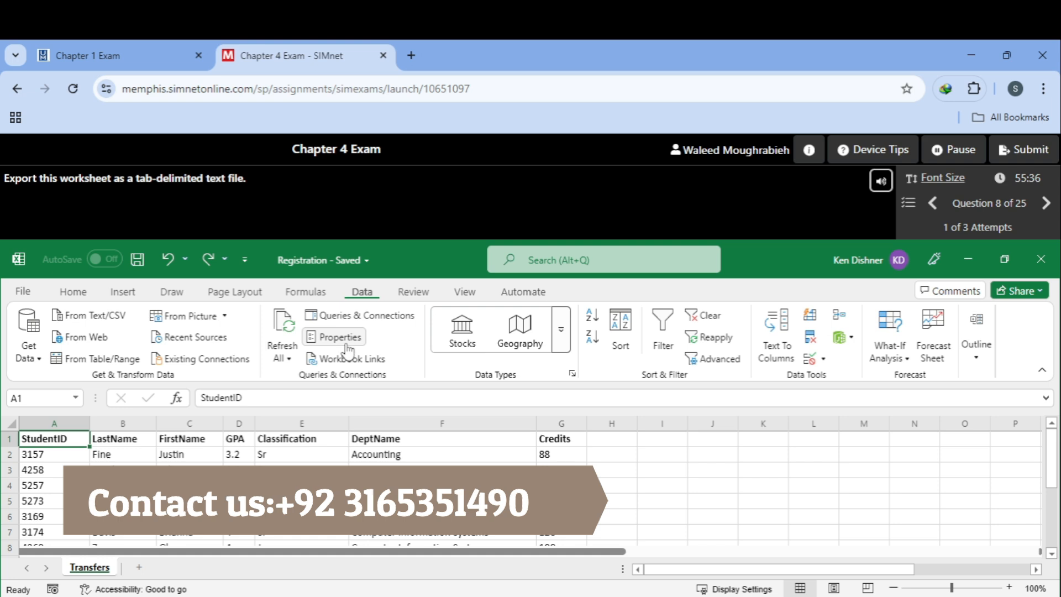
left_click(23, 291)
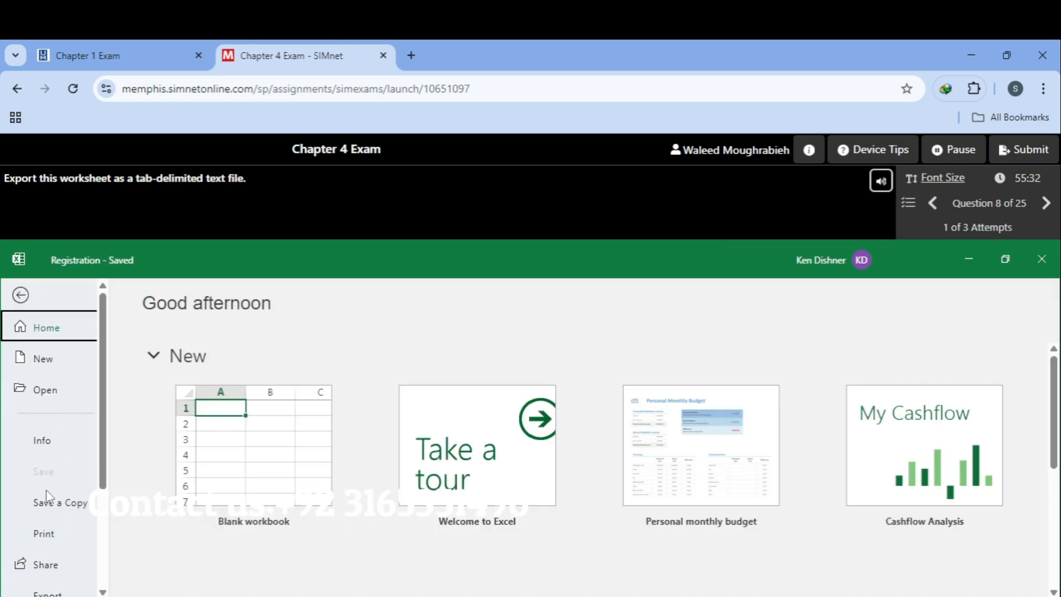
scroll(46, 489, "down", 1)
left_click(47, 518)
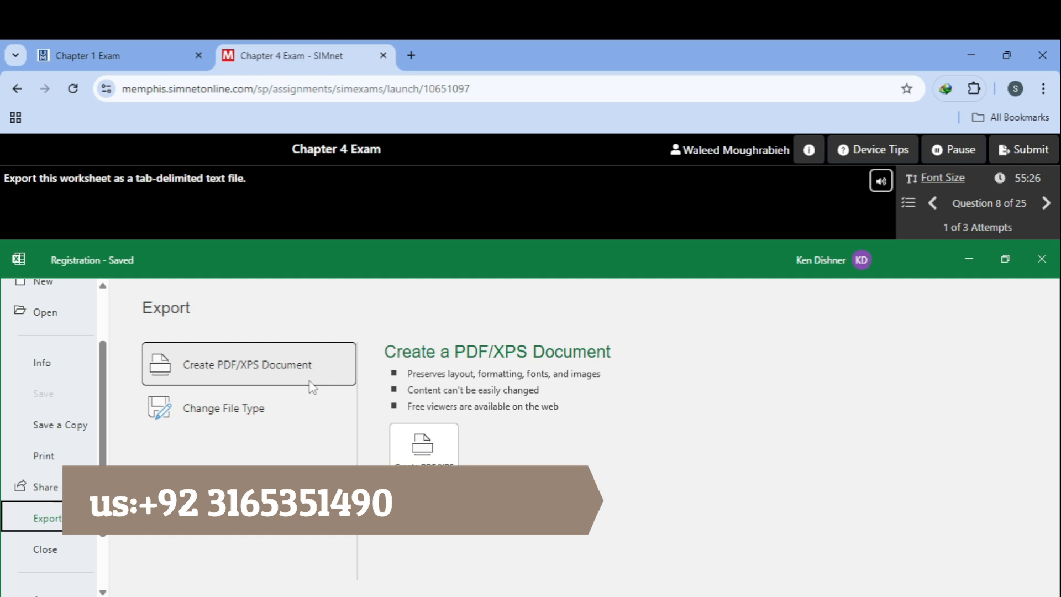
left_click(228, 423)
scroll(808, 393, "down", 3)
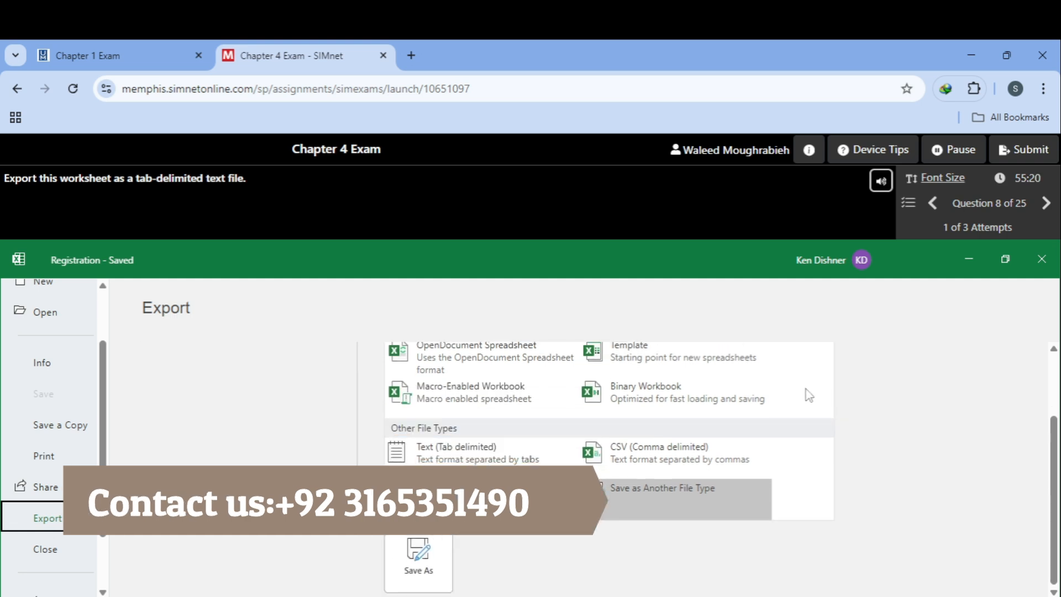
left_click(453, 448)
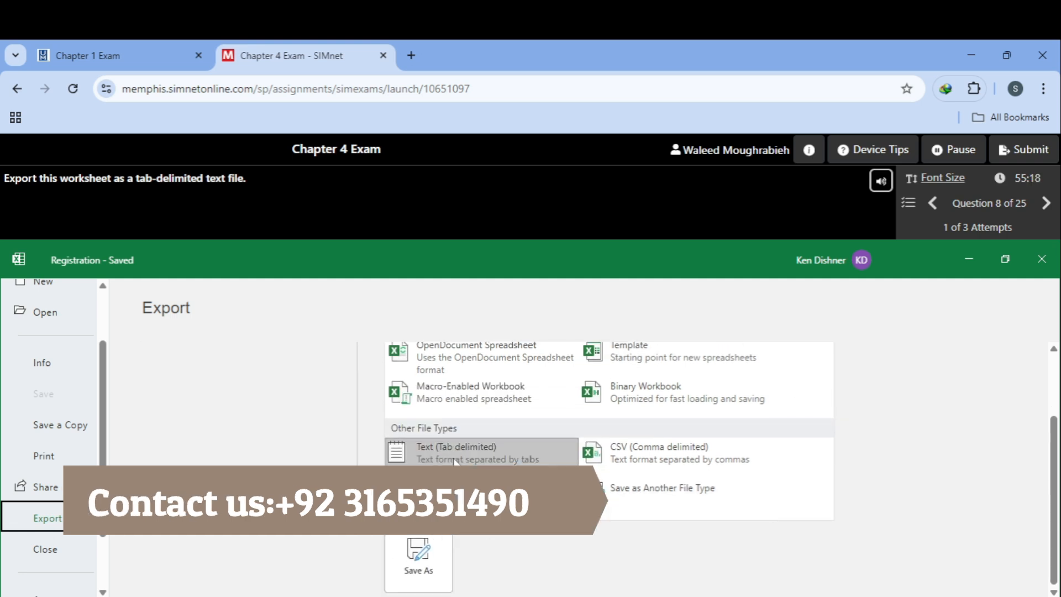
left_click(440, 550)
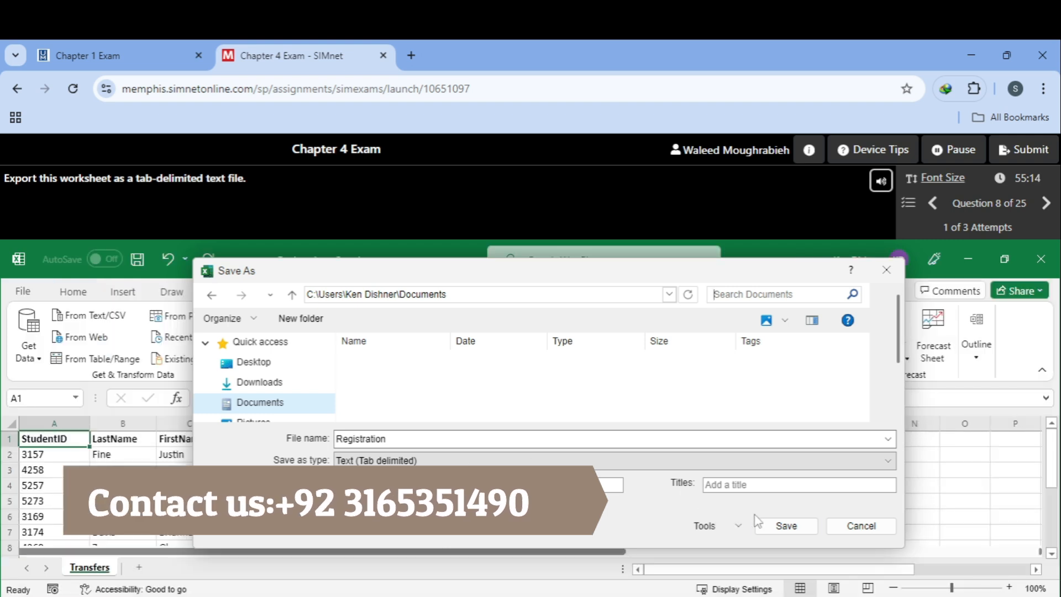
left_click(765, 530)
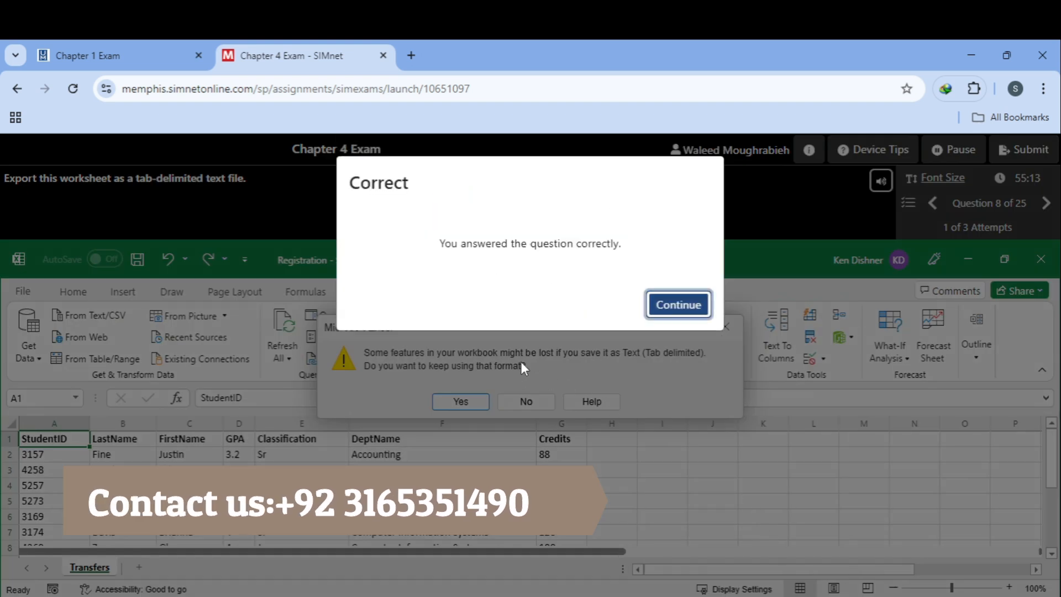
left_click(693, 312)
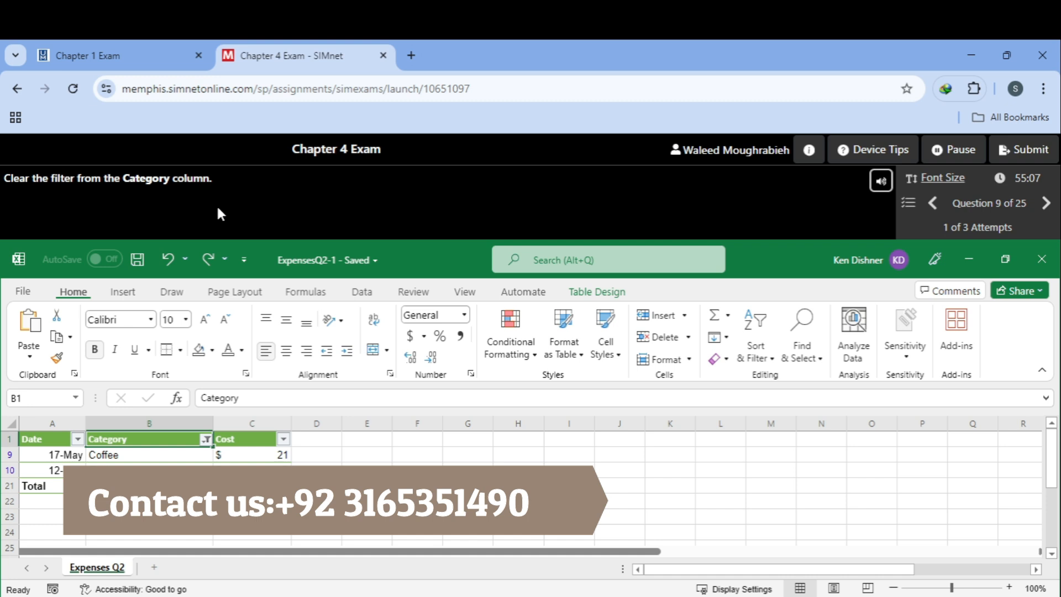
Step: Clear the filter from the Category column, then continue to Question 10
left_click(205, 438)
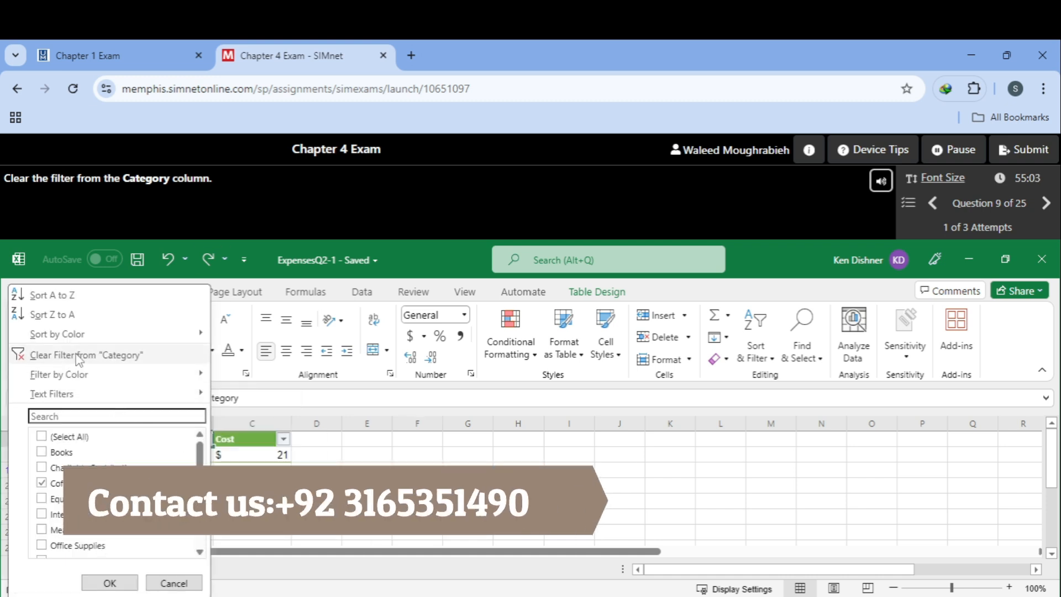
left_click(88, 356)
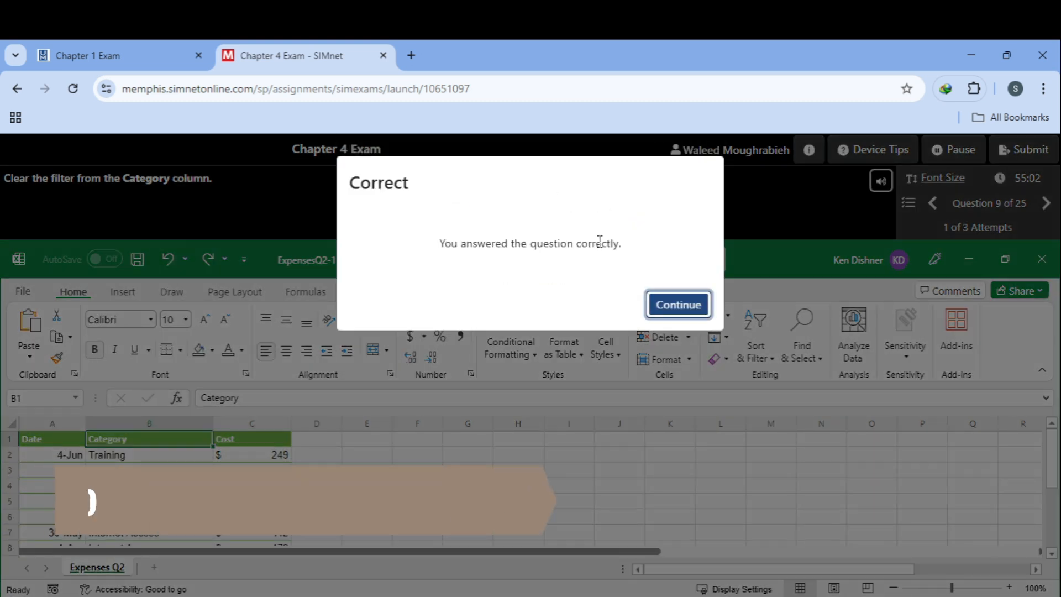
left_click(695, 303)
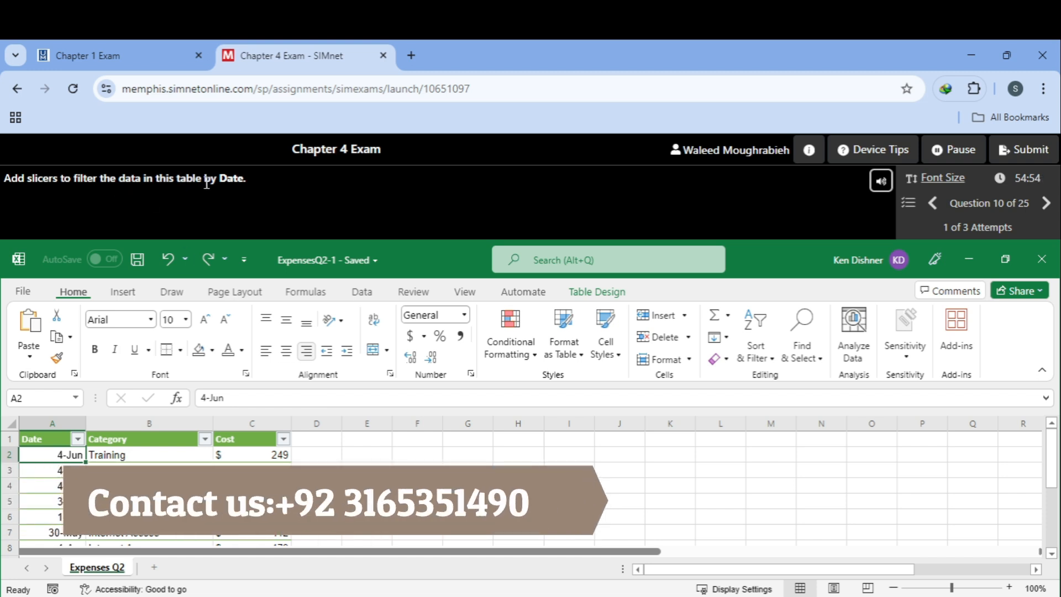
Step: Insert a Date slicer for the expenses table, then continue to Question 11
left_click(601, 291)
left_click(255, 342)
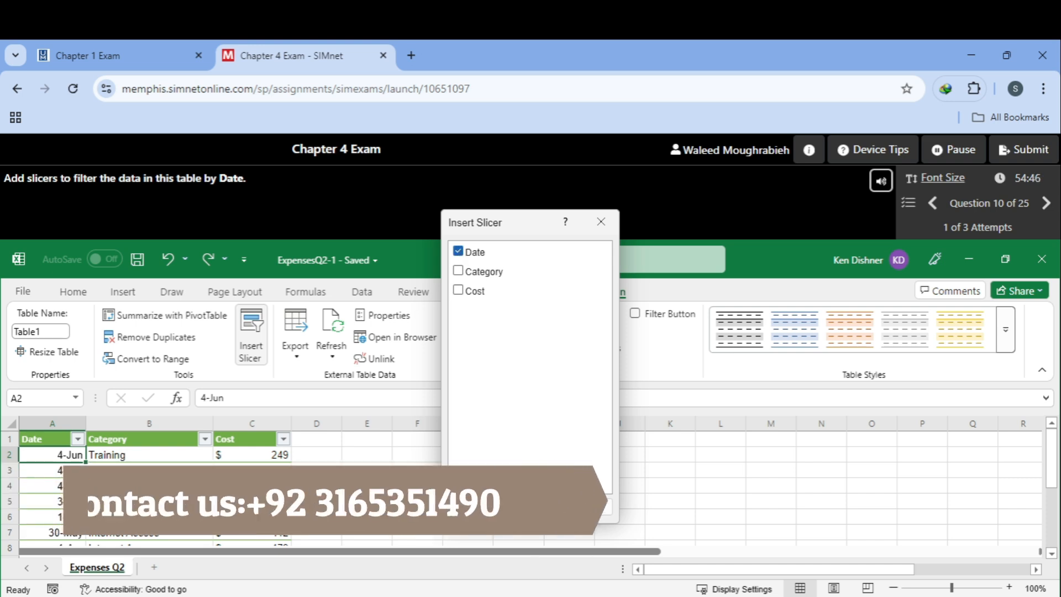
left_click(516, 504)
left_click(666, 303)
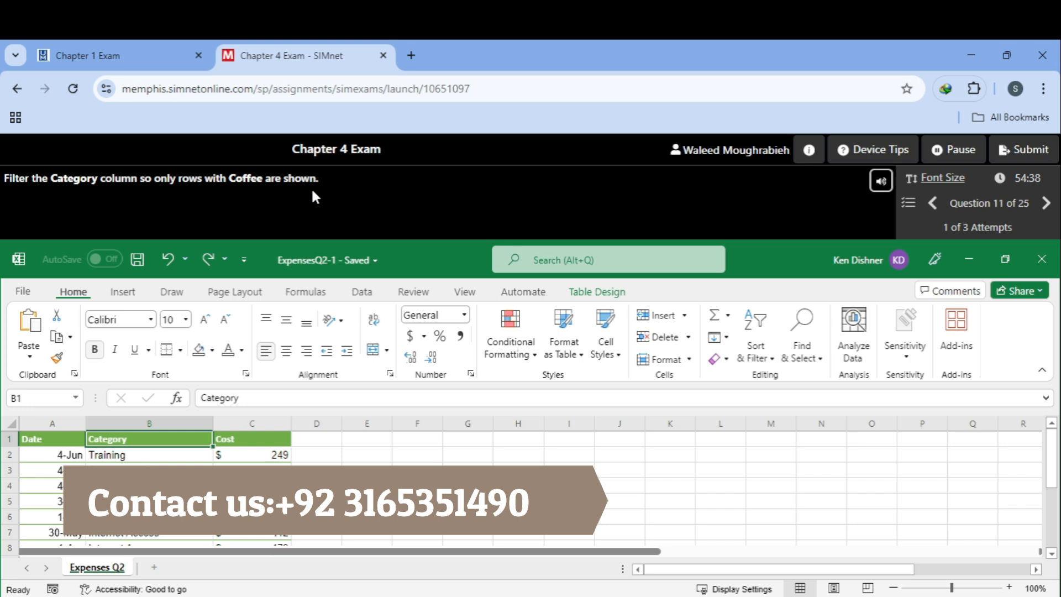
Step: Filter Category to Coffee by a Coffee cell's value, then continue to Question 12
left_click(766, 352)
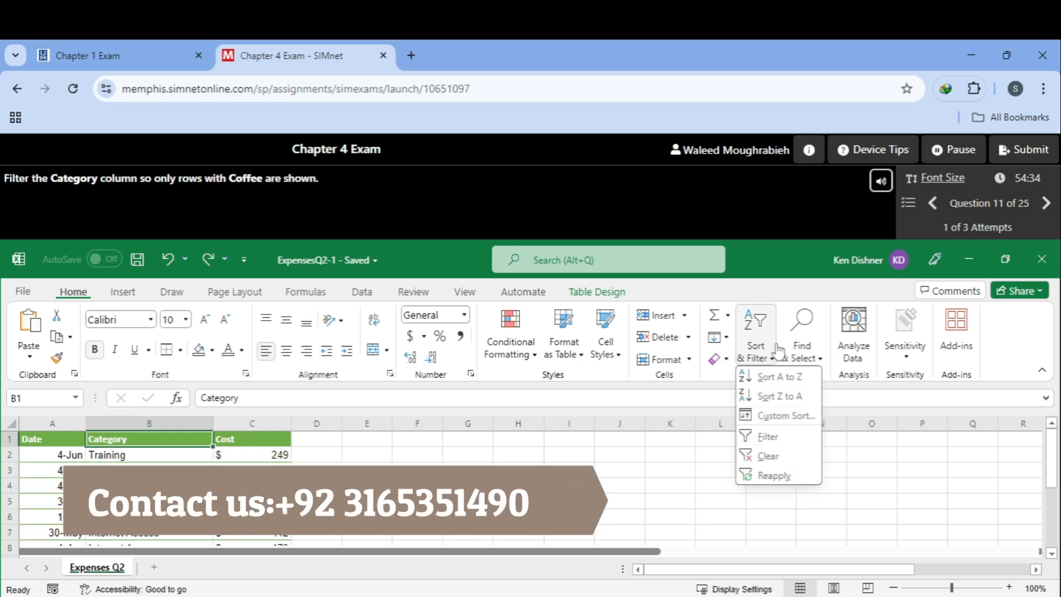
left_click(865, 383)
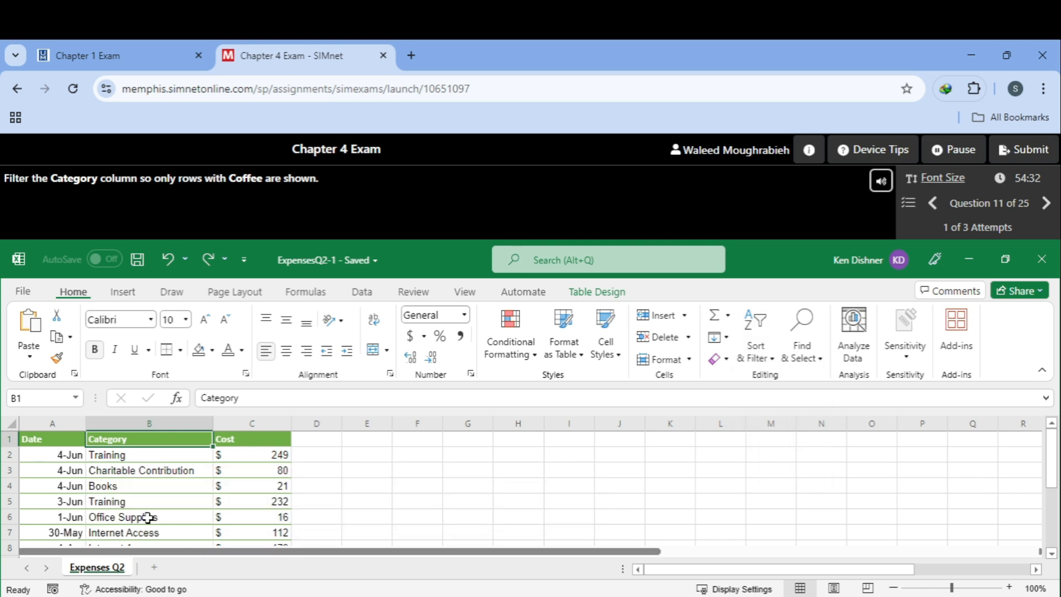
scroll(531, 489, "down", 3)
scroll(530, 489, "up", 2)
left_click(149, 486)
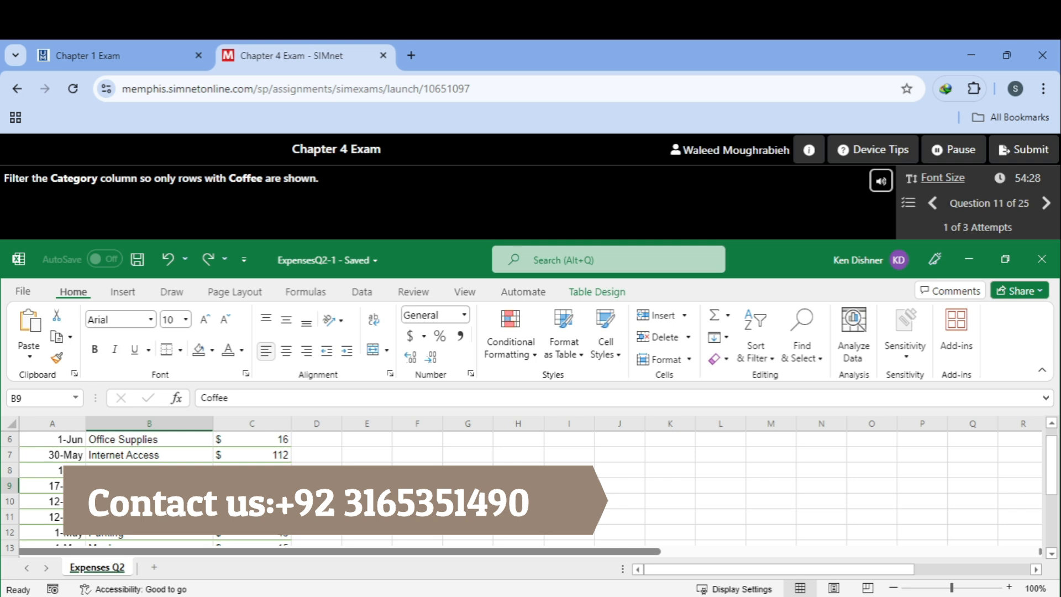
right_click(138, 486)
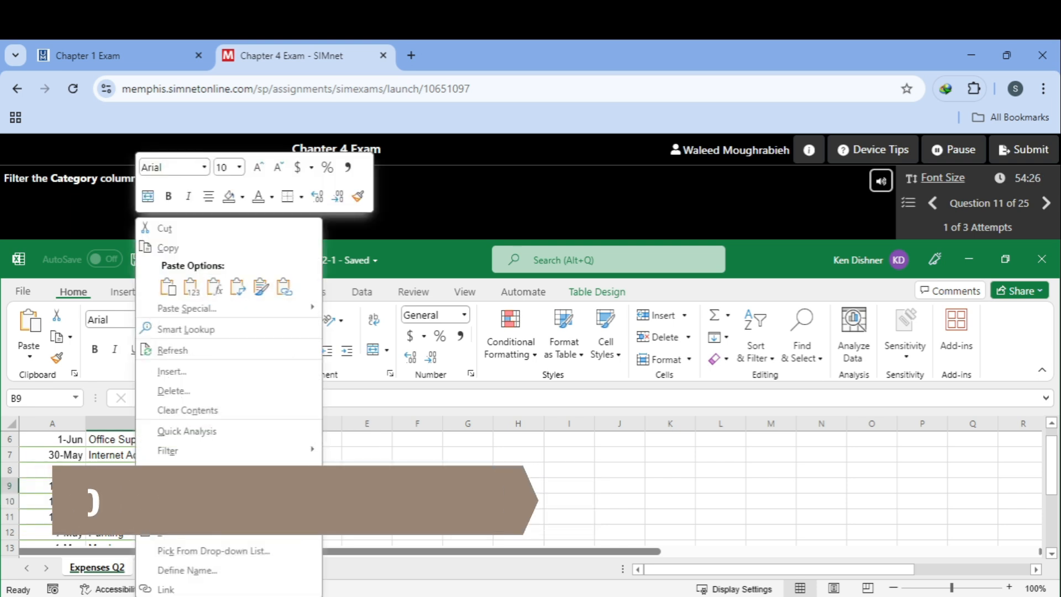
mouse_move(237, 450)
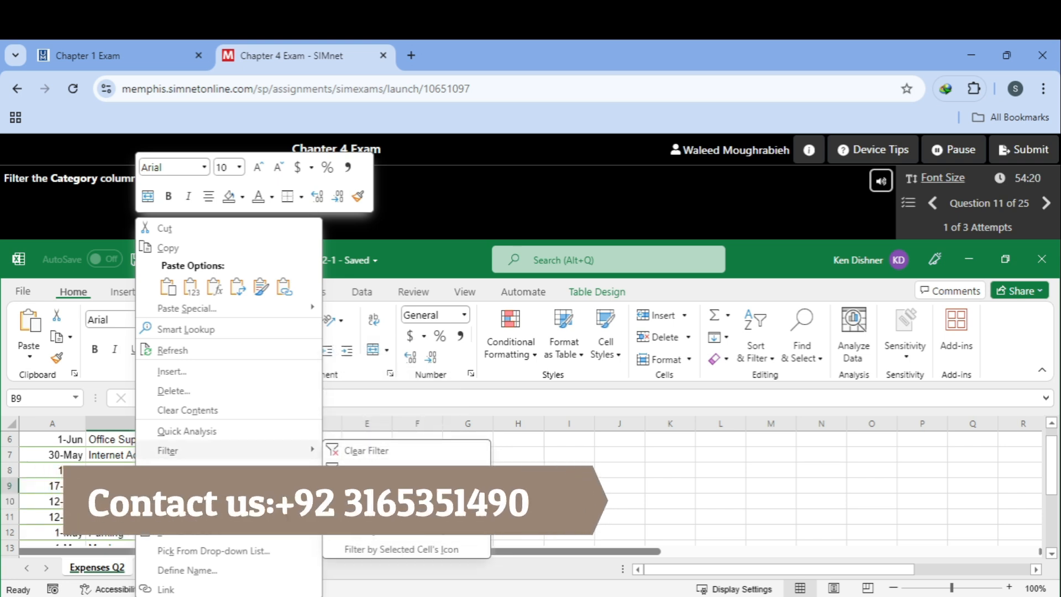
left_click(387, 490)
left_click(685, 312)
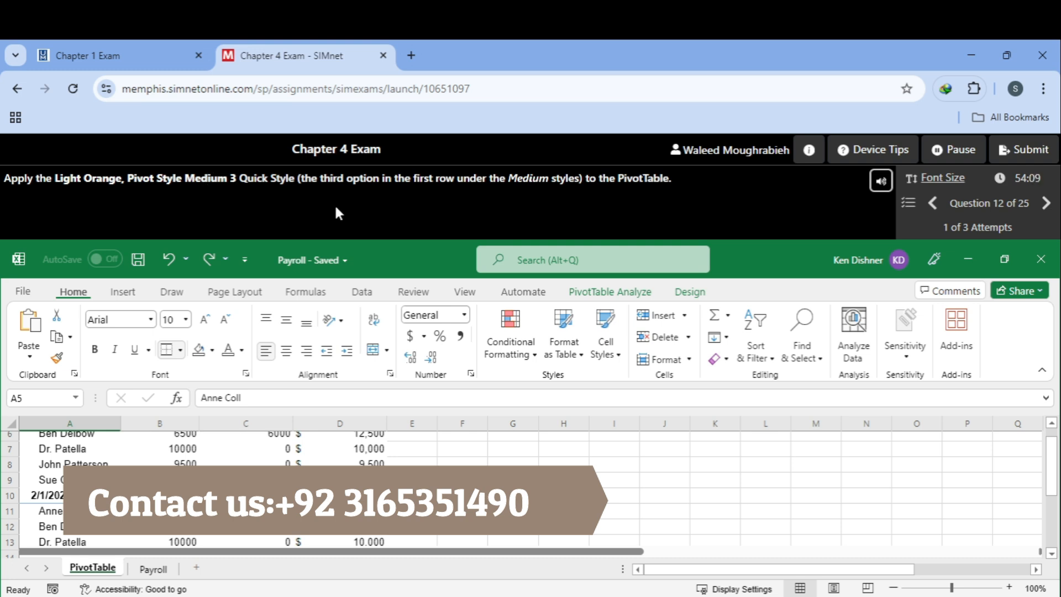
Step: Style the Payroll PivotTable with Light Orange, Pivot Style Medium 3, then continue to Question 13
left_click(690, 292)
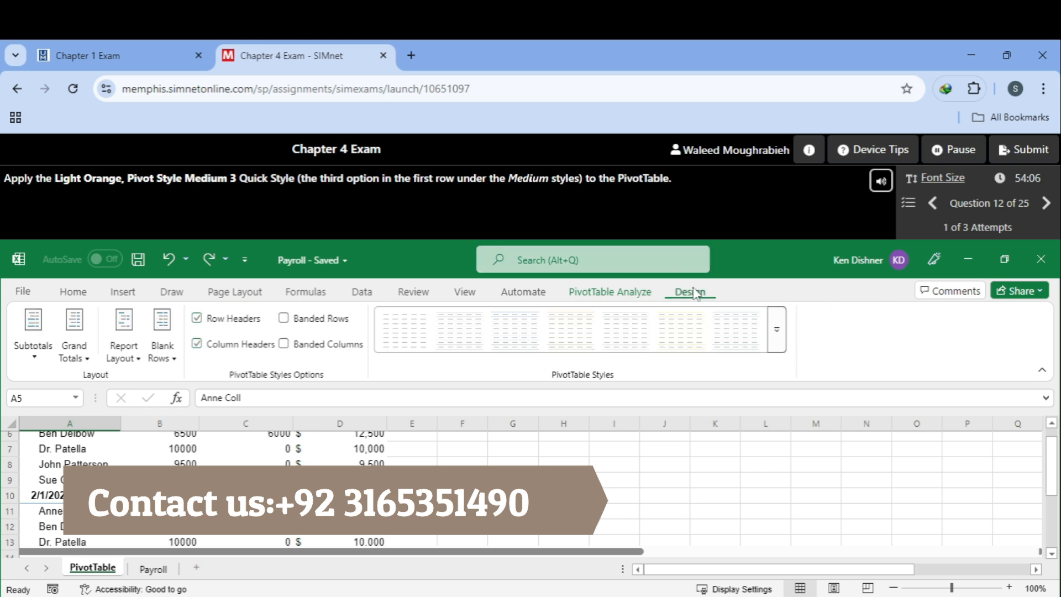
left_click(777, 331)
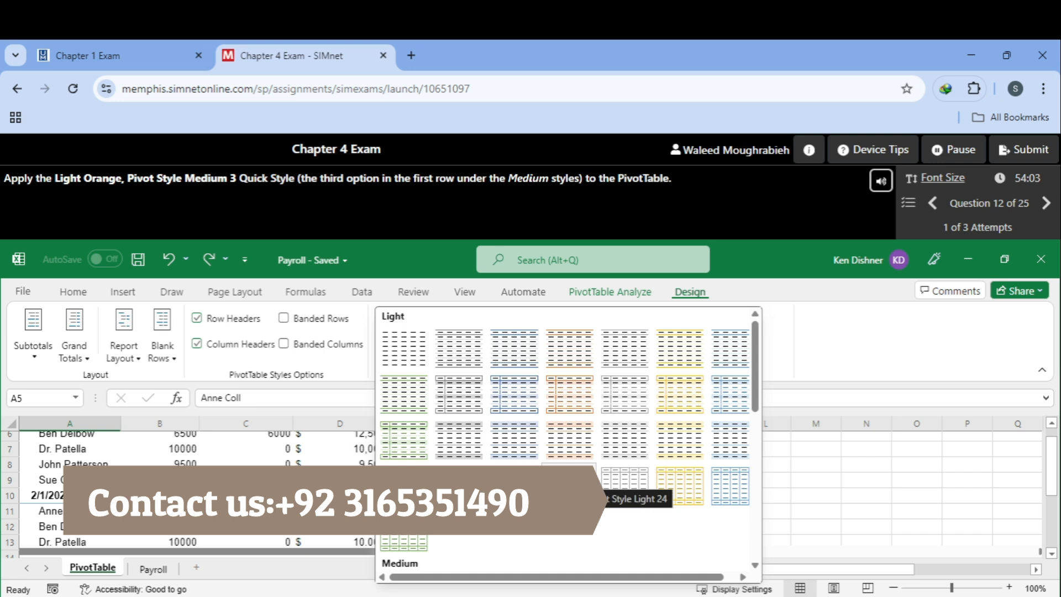
scroll(624, 484, "down", 2)
scroll(569, 442, "down", 3)
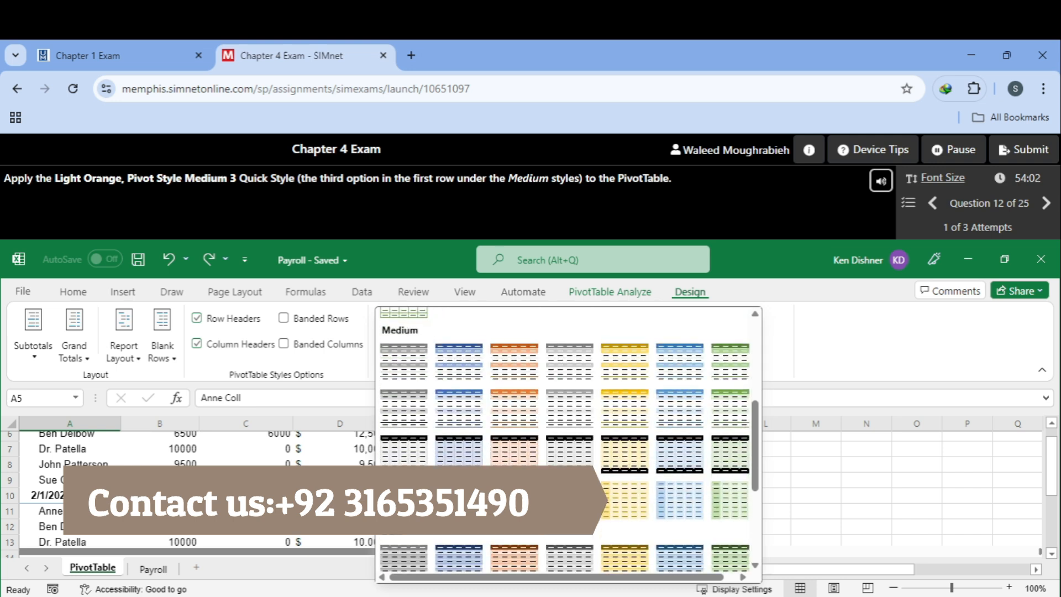
left_click(523, 370)
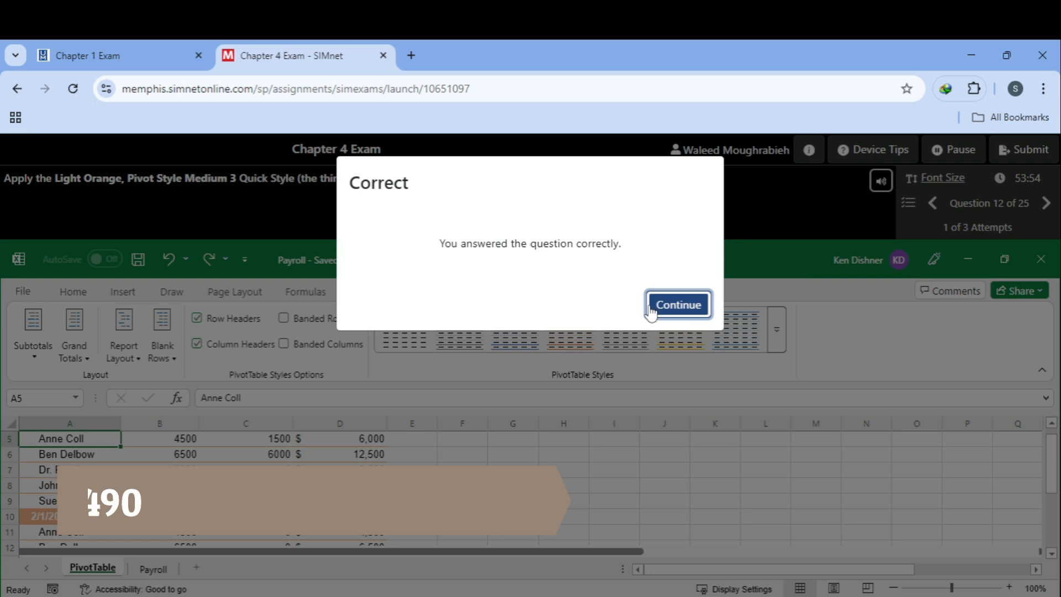
left_click(658, 305)
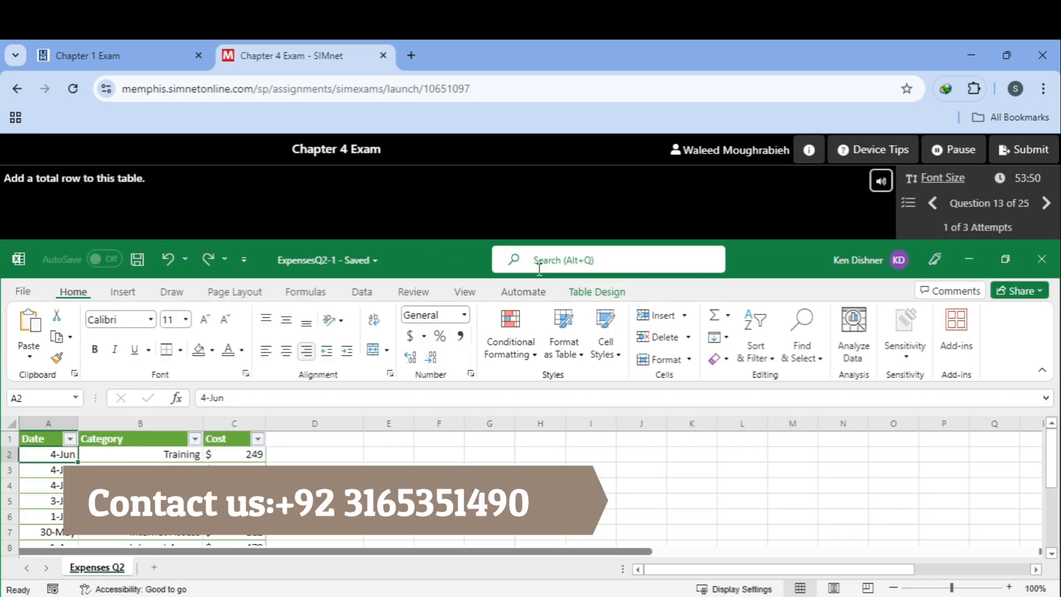
Step: Turn on the Total Row for the expenses table, then continue to Question 14
left_click(599, 292)
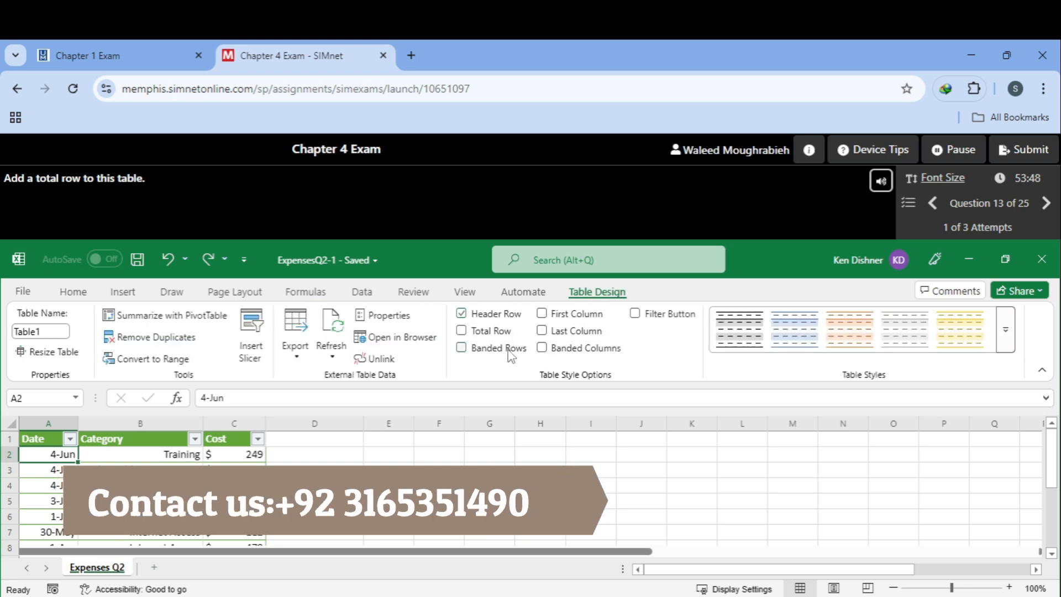
left_click(461, 331)
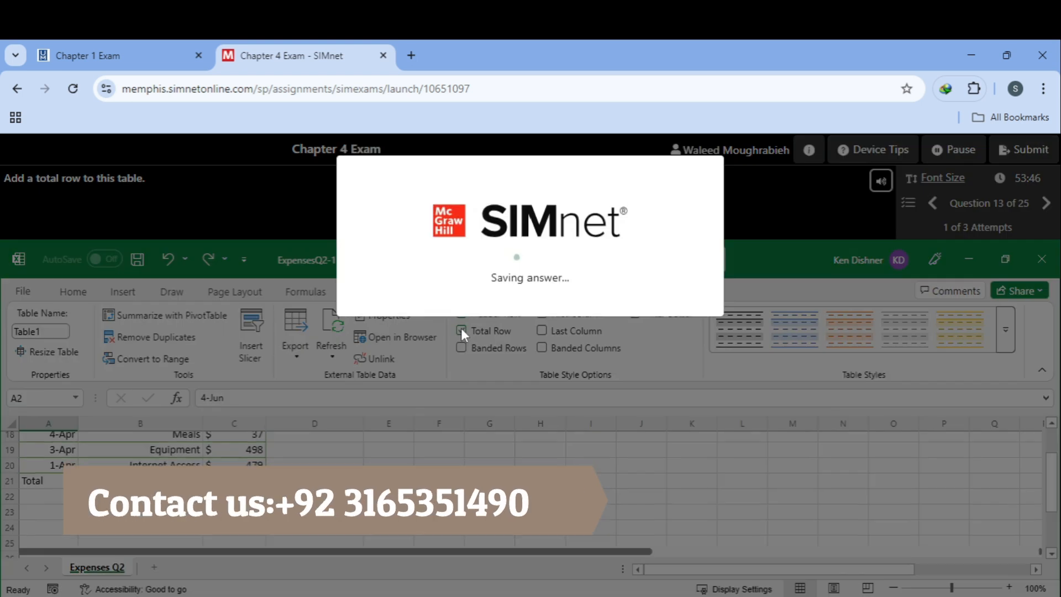
left_click(677, 303)
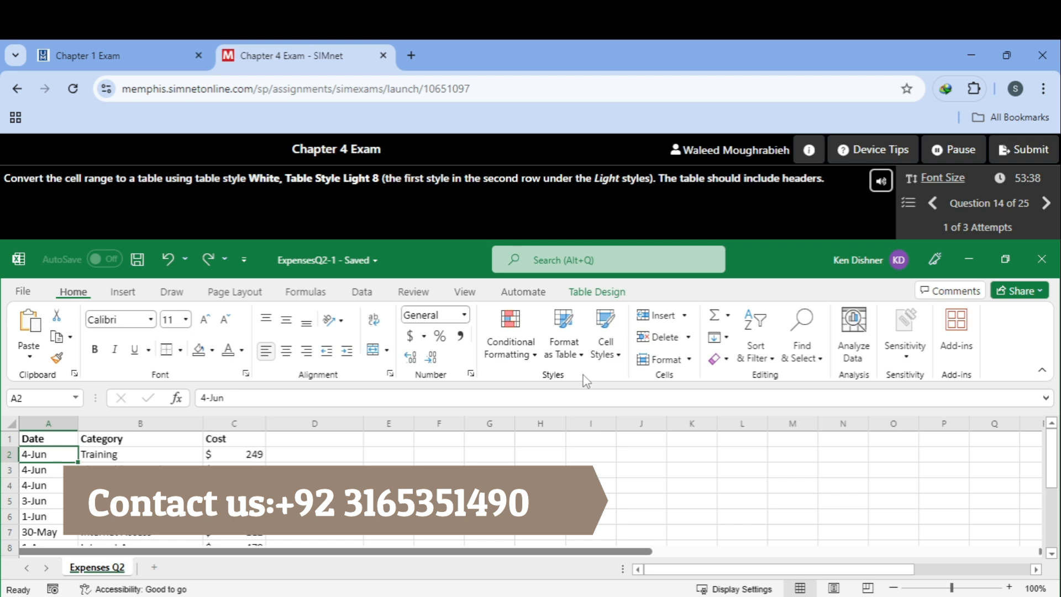
Step: Format the expenses range as a White, Table Style Light 8 table with headers, then continue
left_click(582, 359)
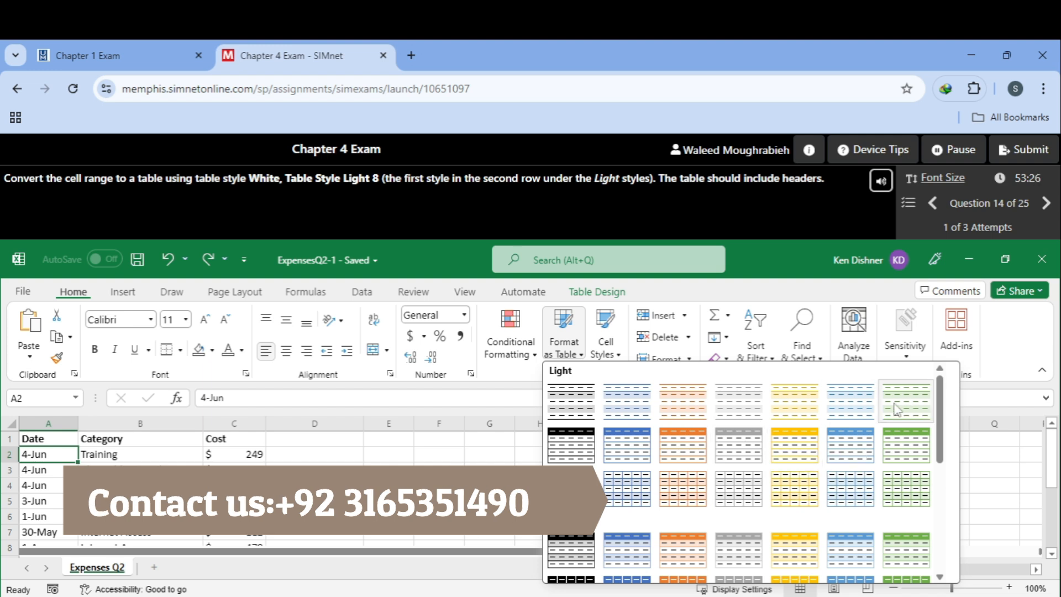
left_click(589, 453)
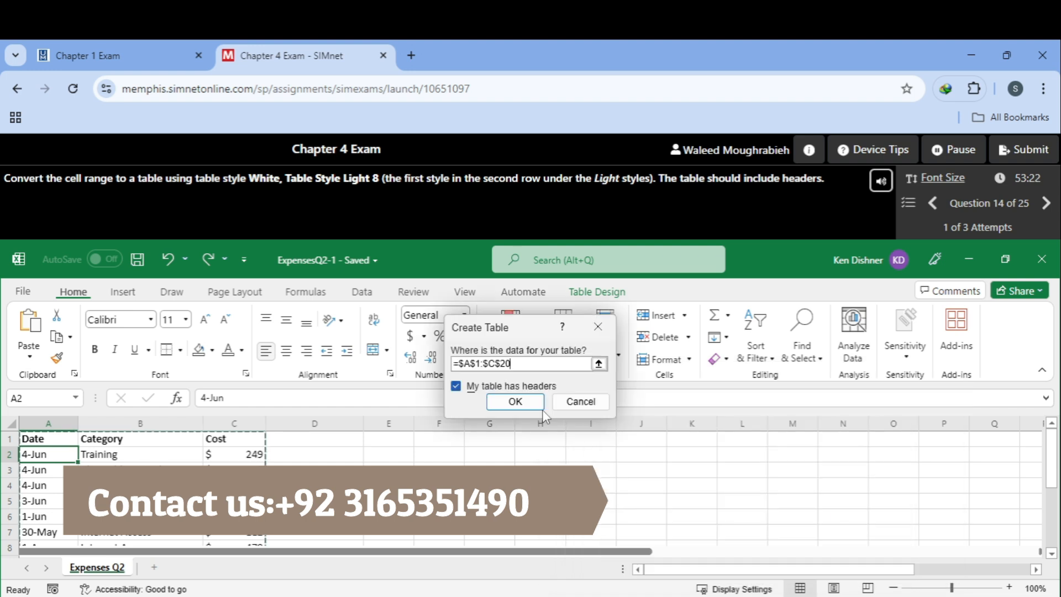
left_click(521, 399)
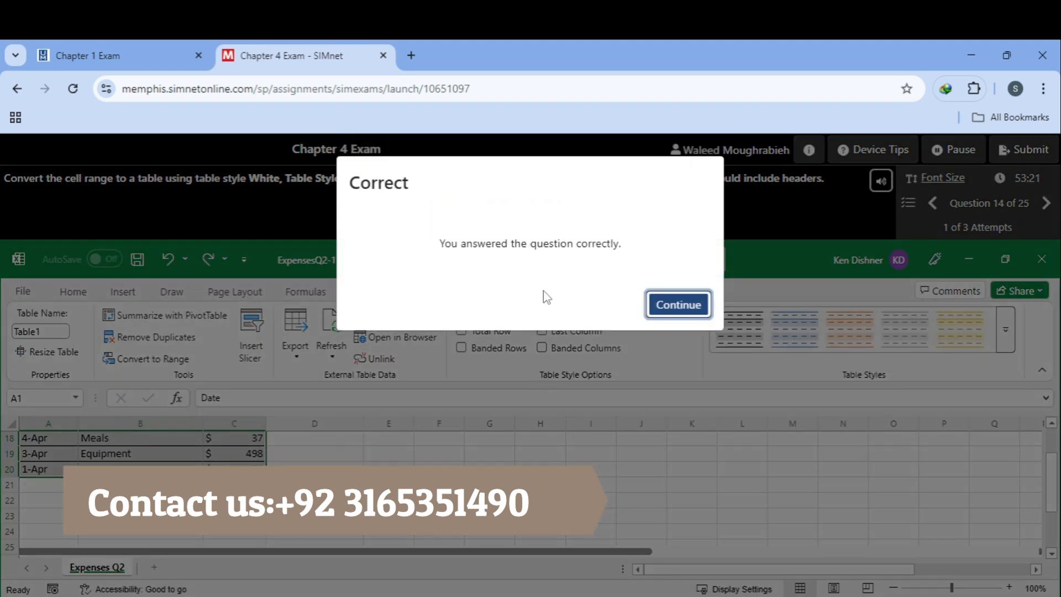
left_click(674, 306)
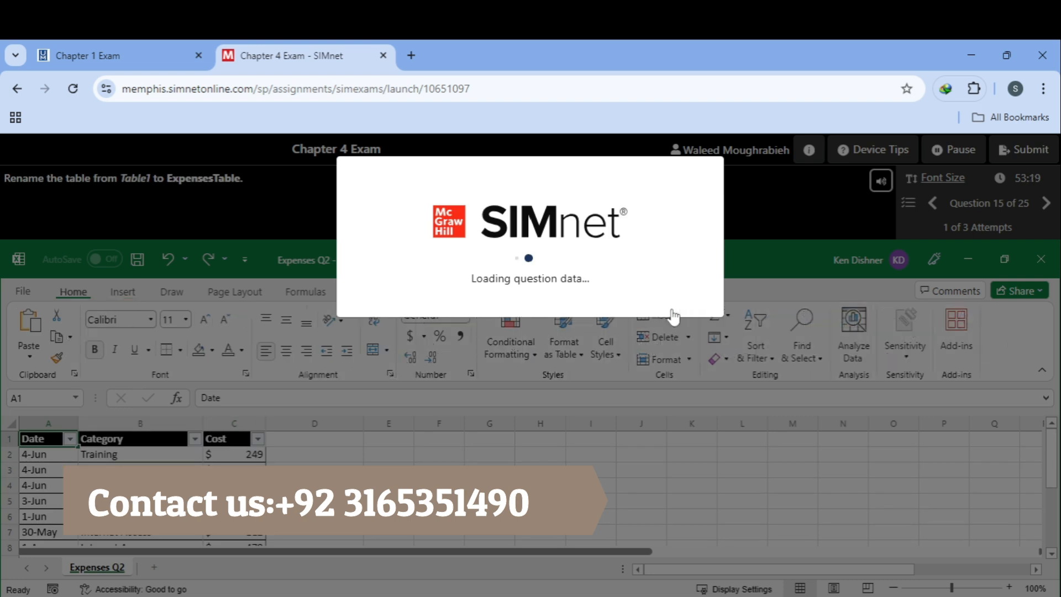